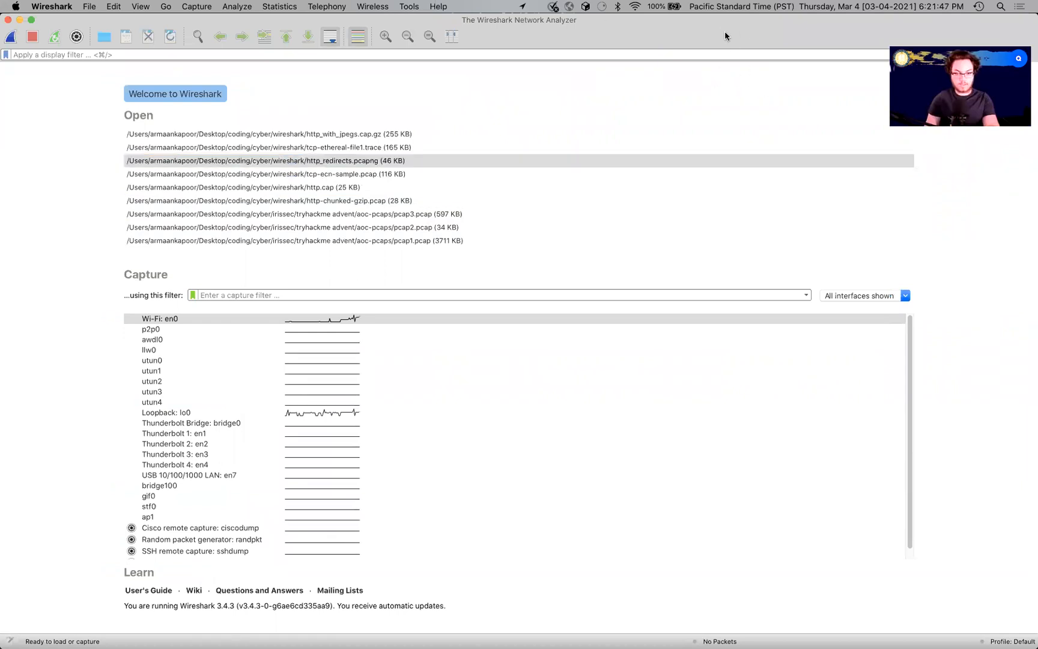
Step: Start a live packet capture on the Wi-Fi: en0 interface
click(54, 207)
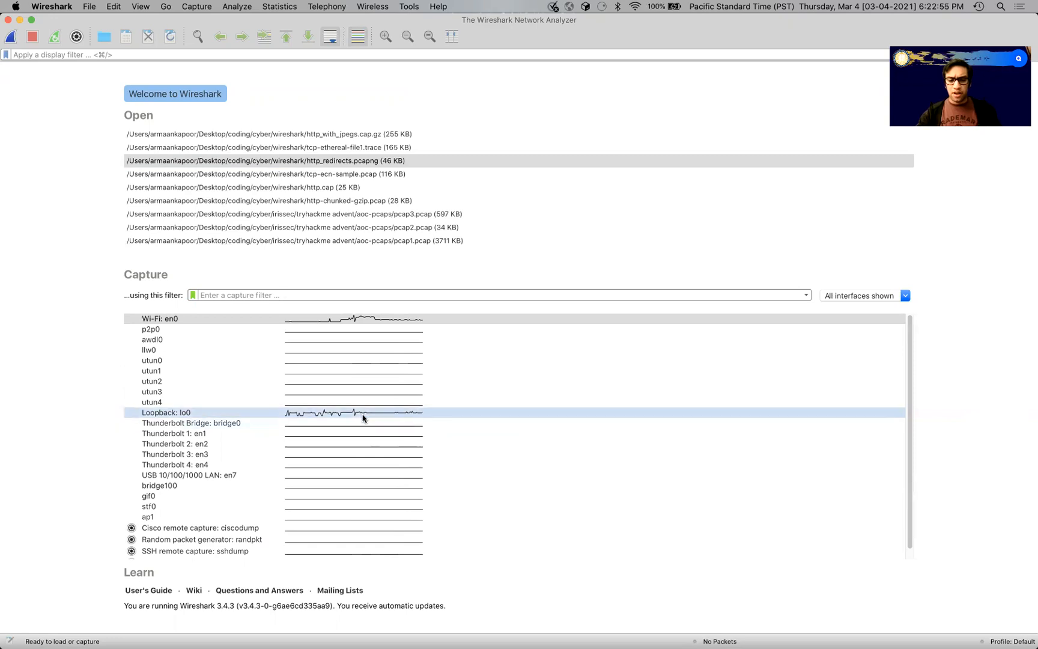
click(423, 414)
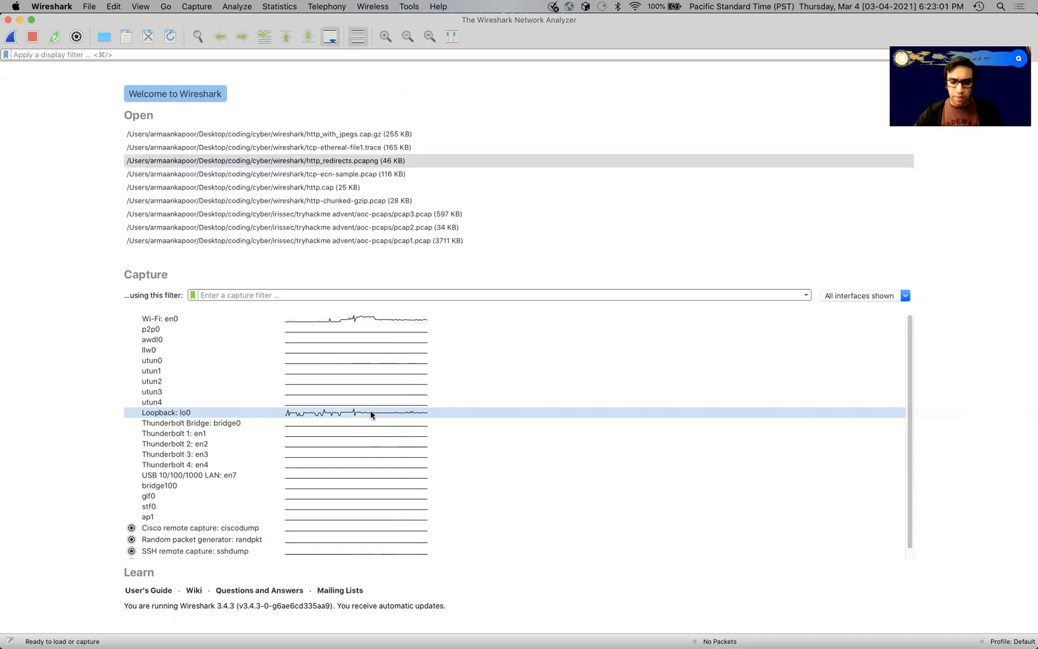
click(429, 415)
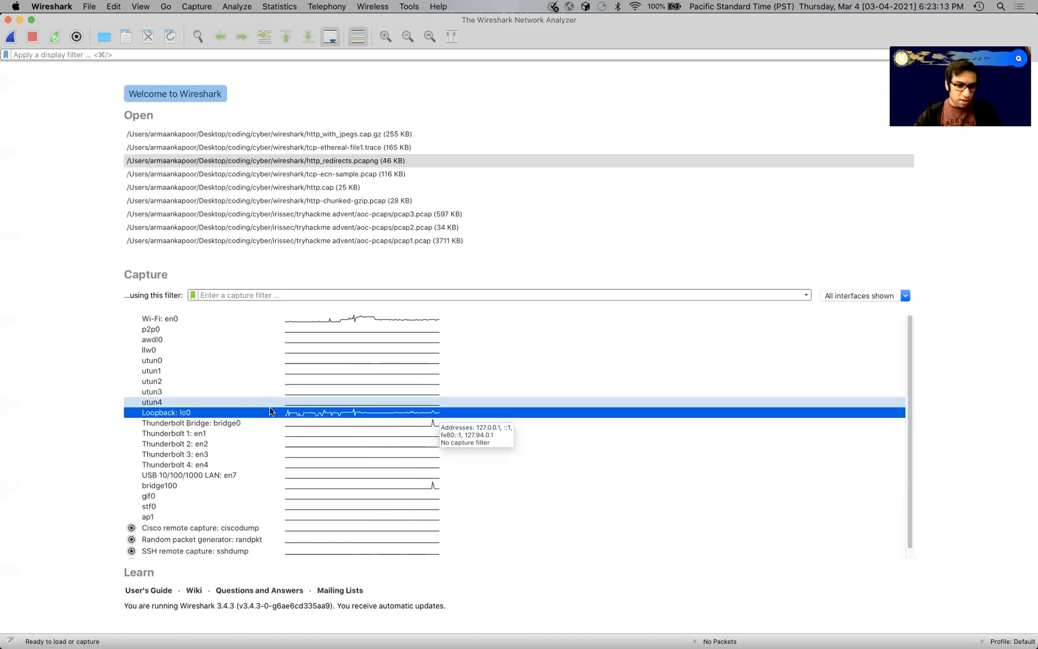
scroll(167, 480, down, 1)
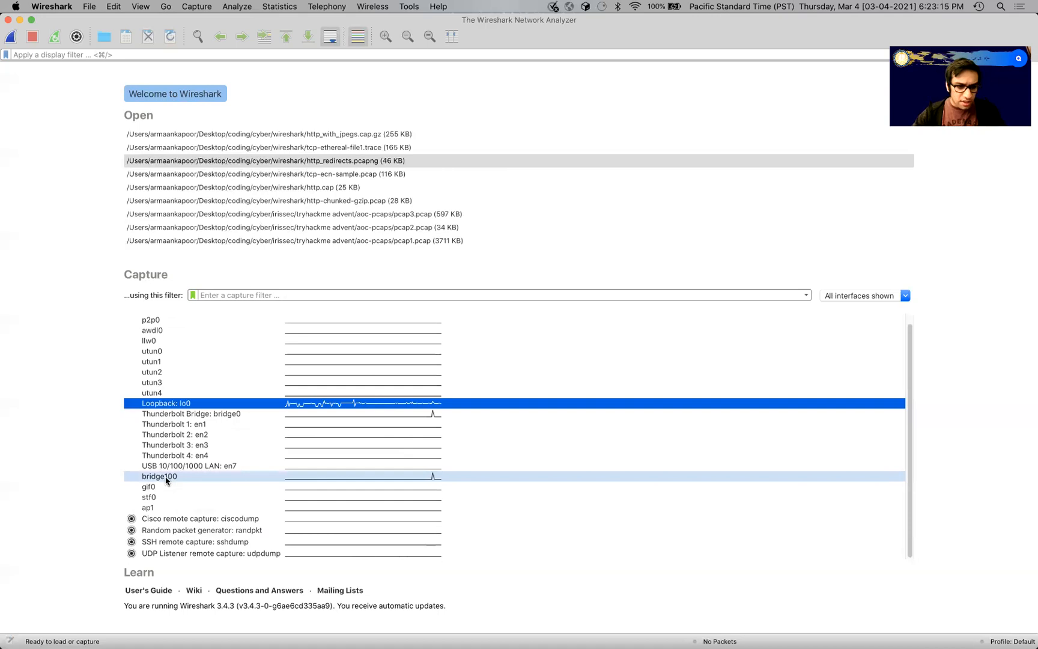
scroll(159, 484, up, 1)
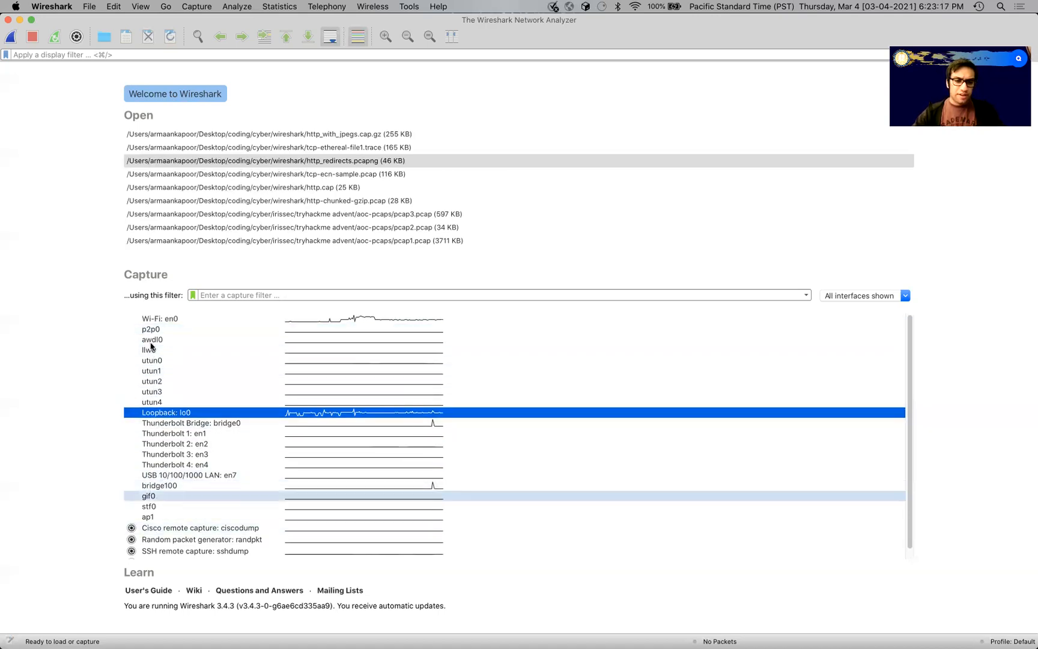
double_click(171, 319)
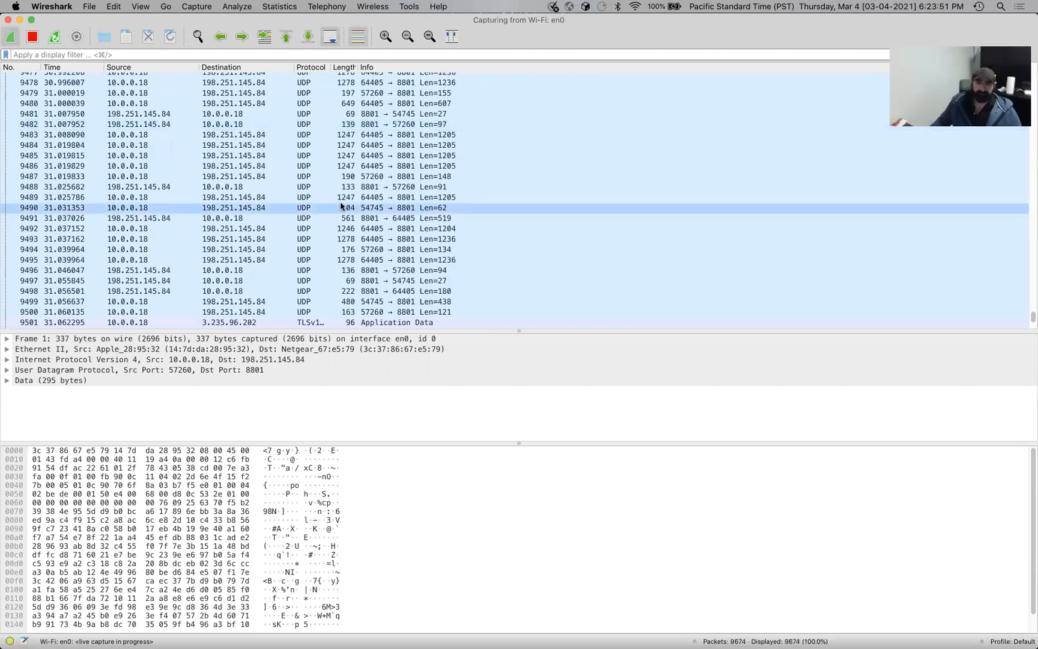
Step: Jump to the last captured packet and turn on automatic scrolling of the packet list during the live capture
click(340, 207)
drag(66, 277, 122, 277)
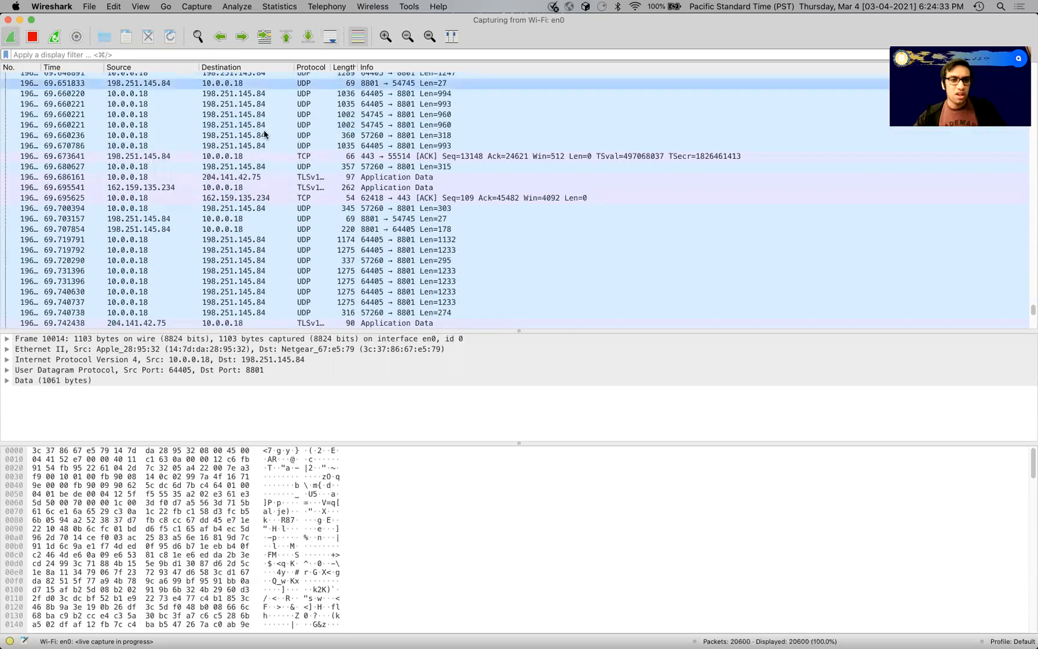
click(308, 37)
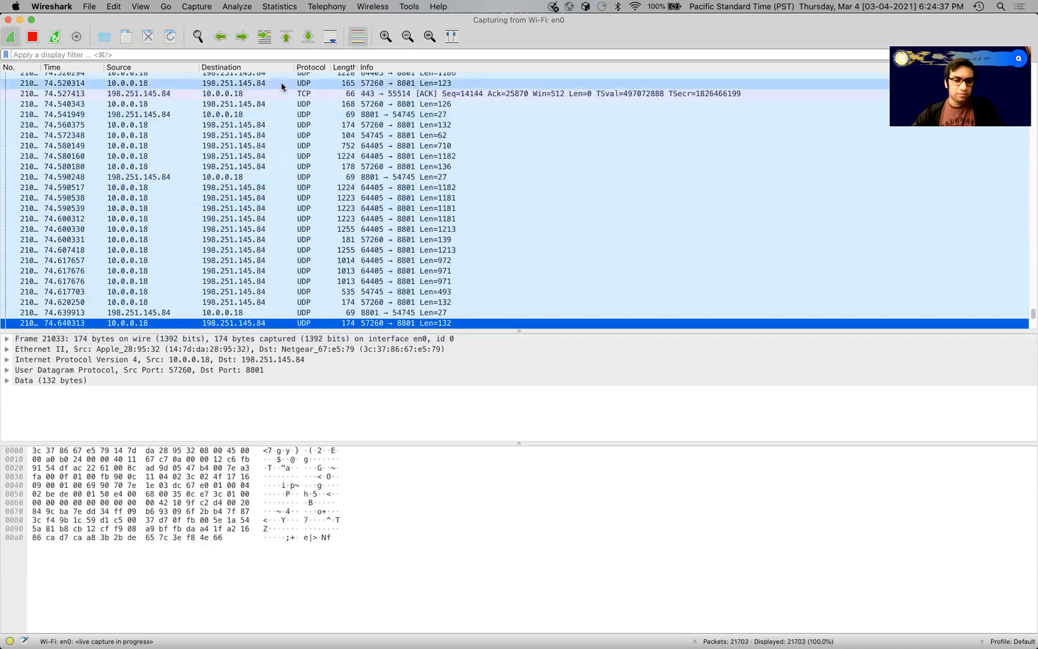
click(274, 54)
click(309, 37)
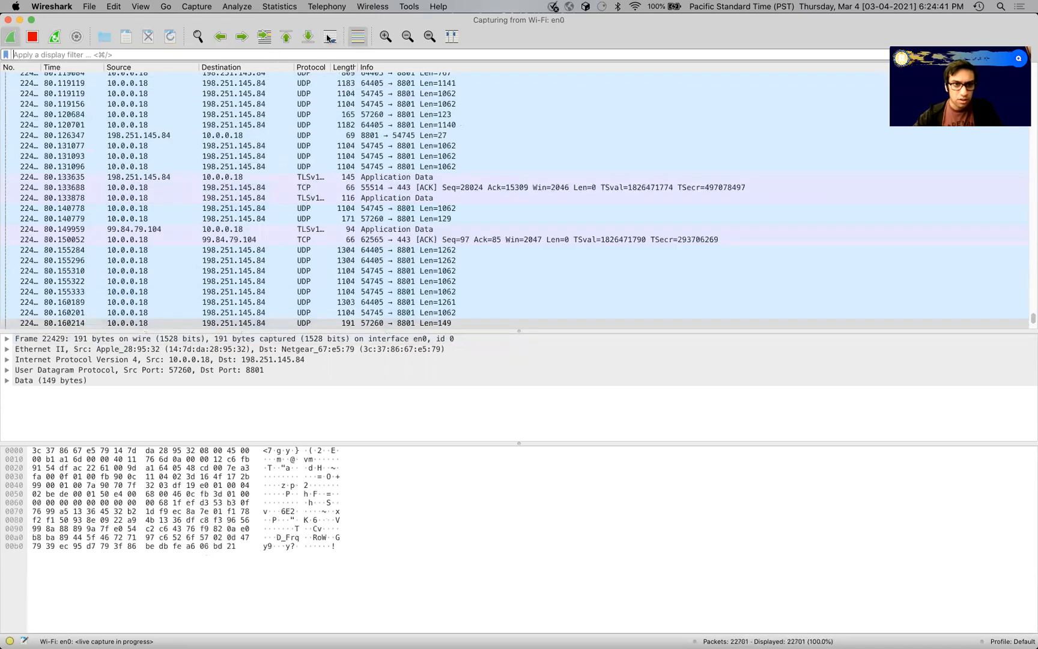
click(330, 38)
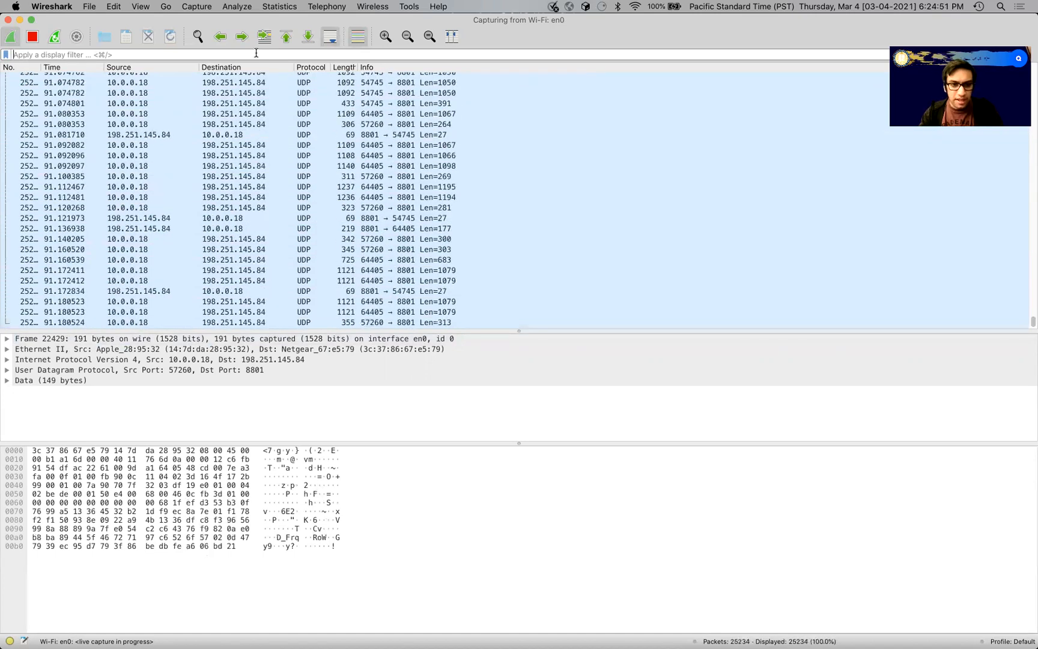
Step: Apply the display filter tcp and select a packet in the filtered list
text(tcp)
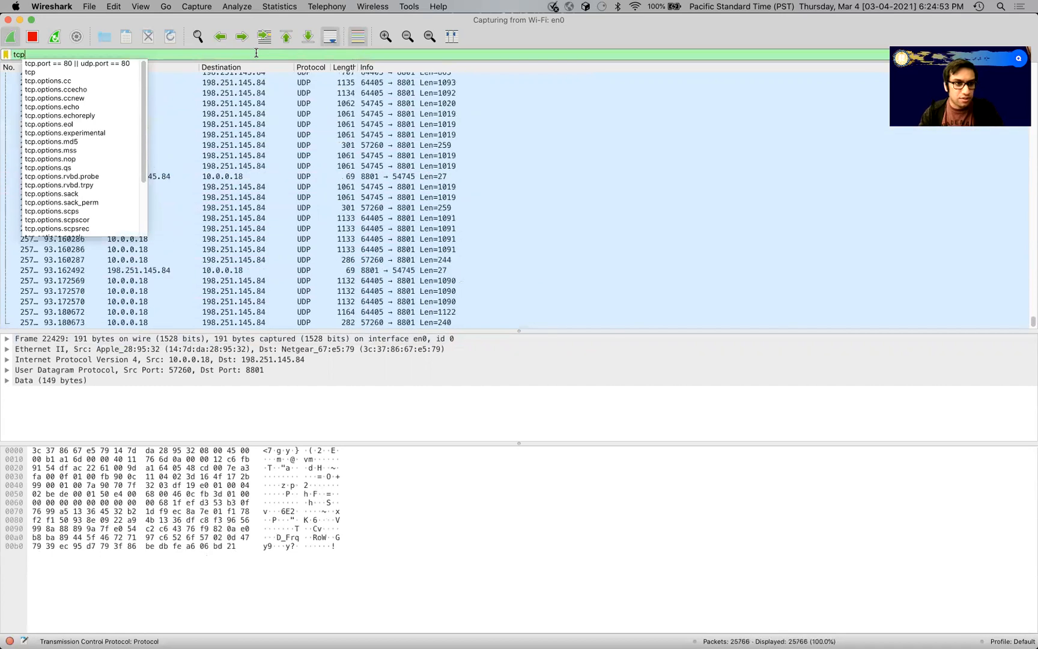
key(Return)
click(320, 228)
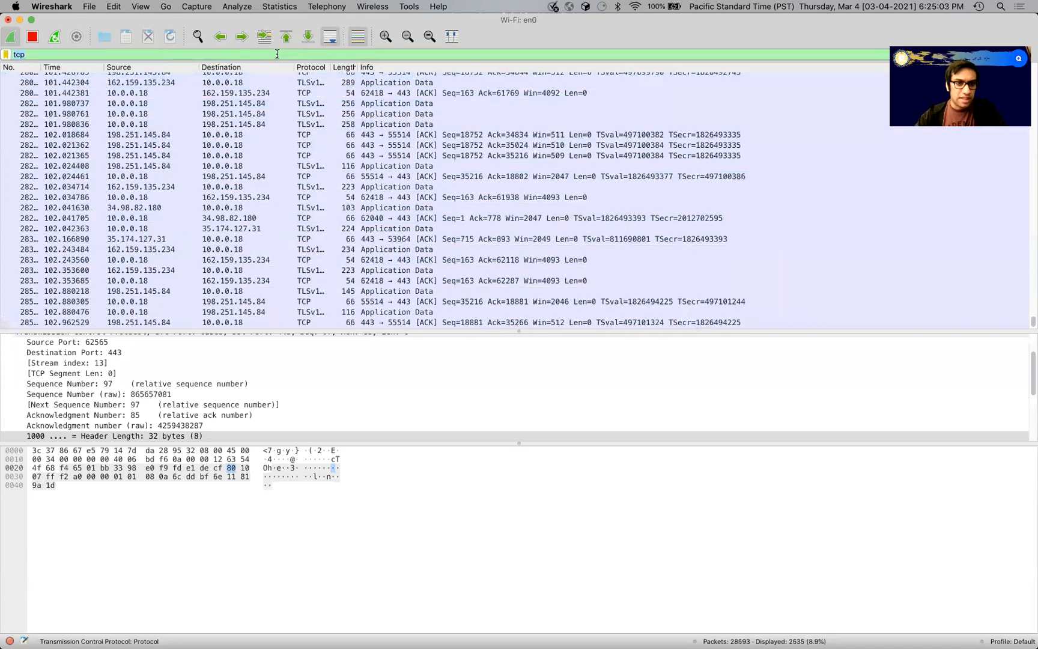
Step: Bring up an iTerm2 terminal and arrange it beside a restored, enlarged Wireshark window so both are visible
mouse_move(704, 640)
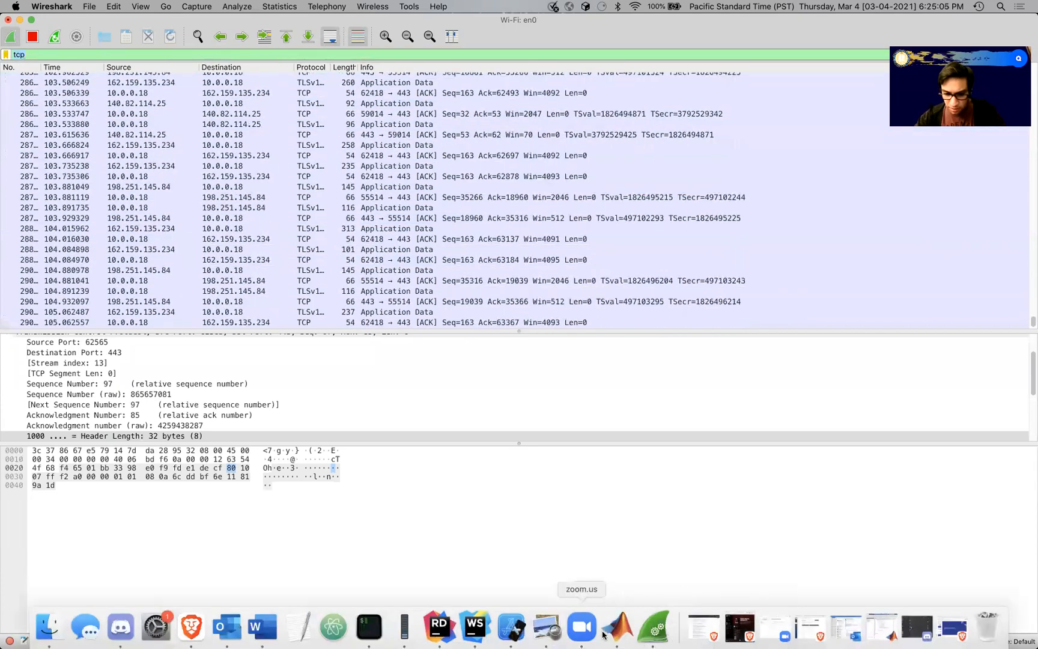
click(367, 638)
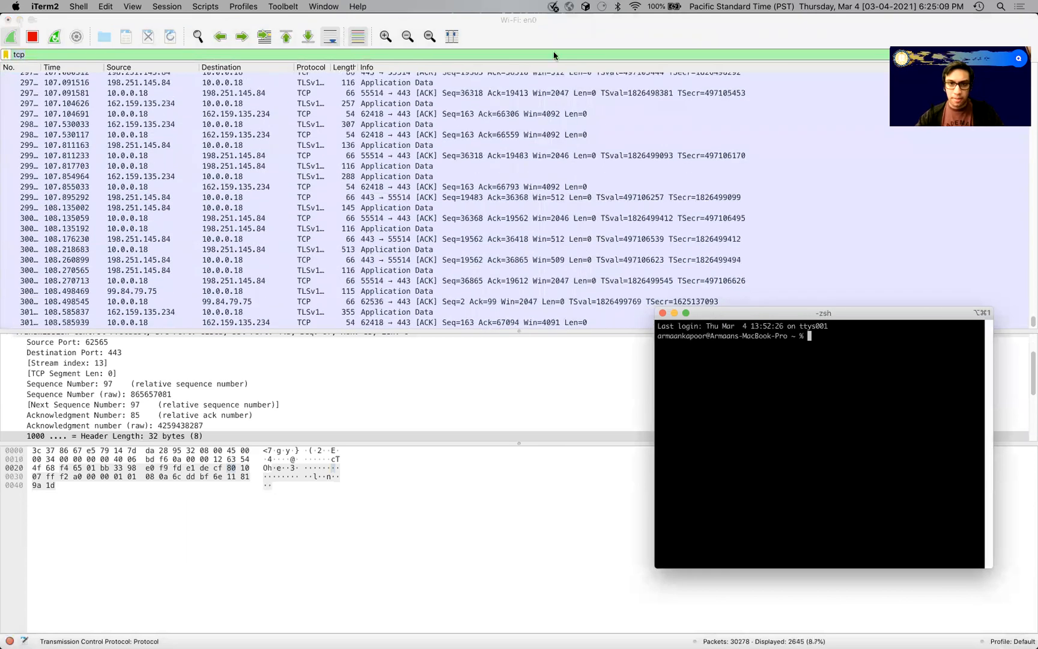
double_click(567, 22)
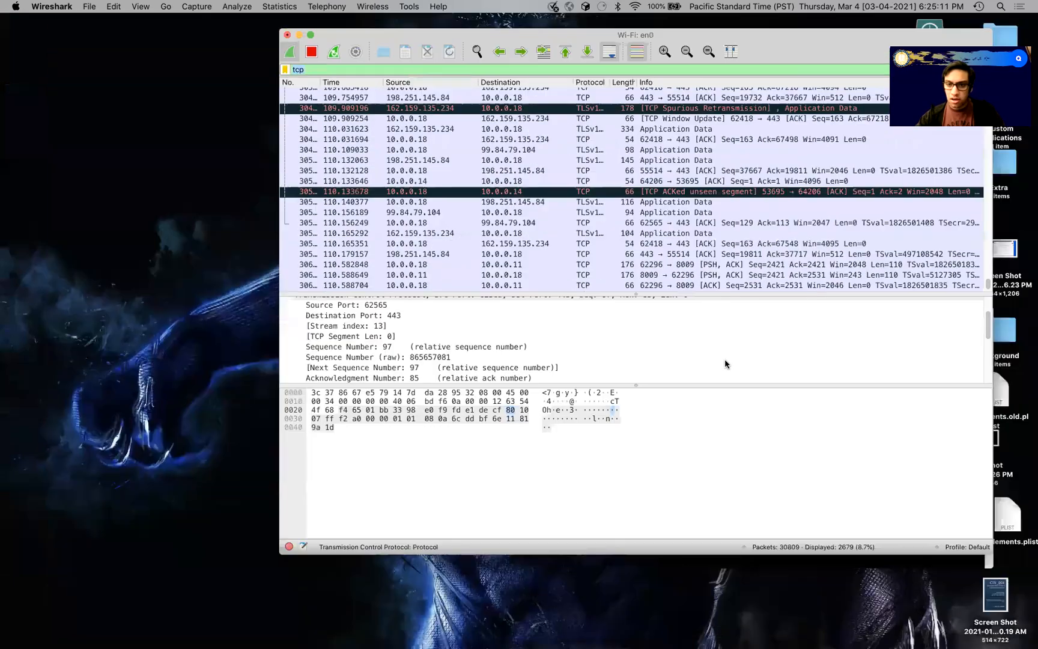
click(976, 338)
drag(925, 315, 321, 204)
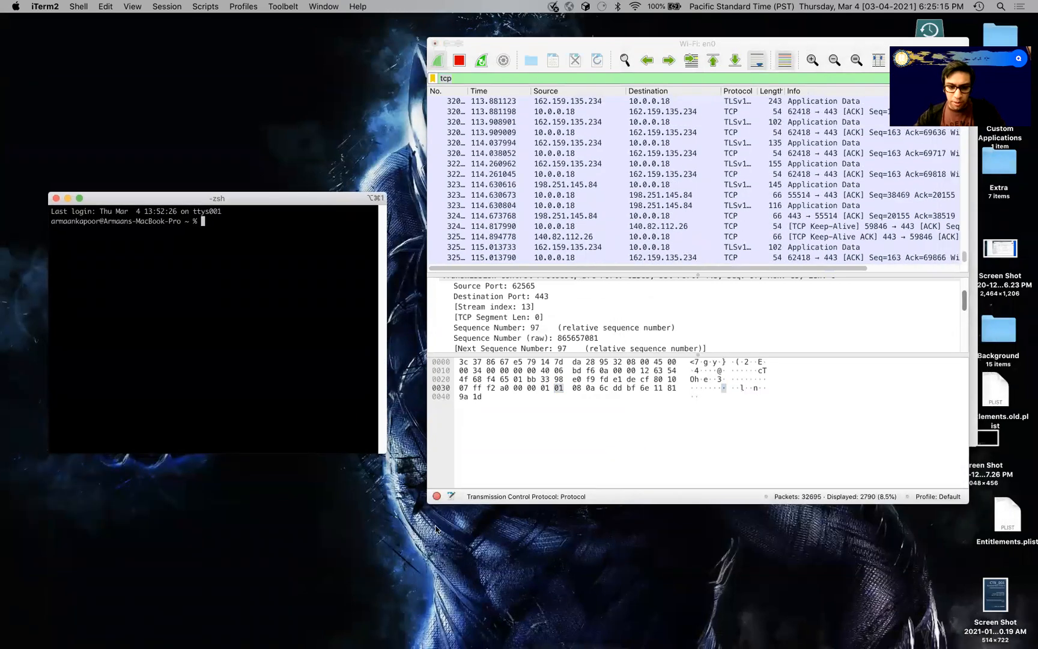
drag(428, 504, 305, 631)
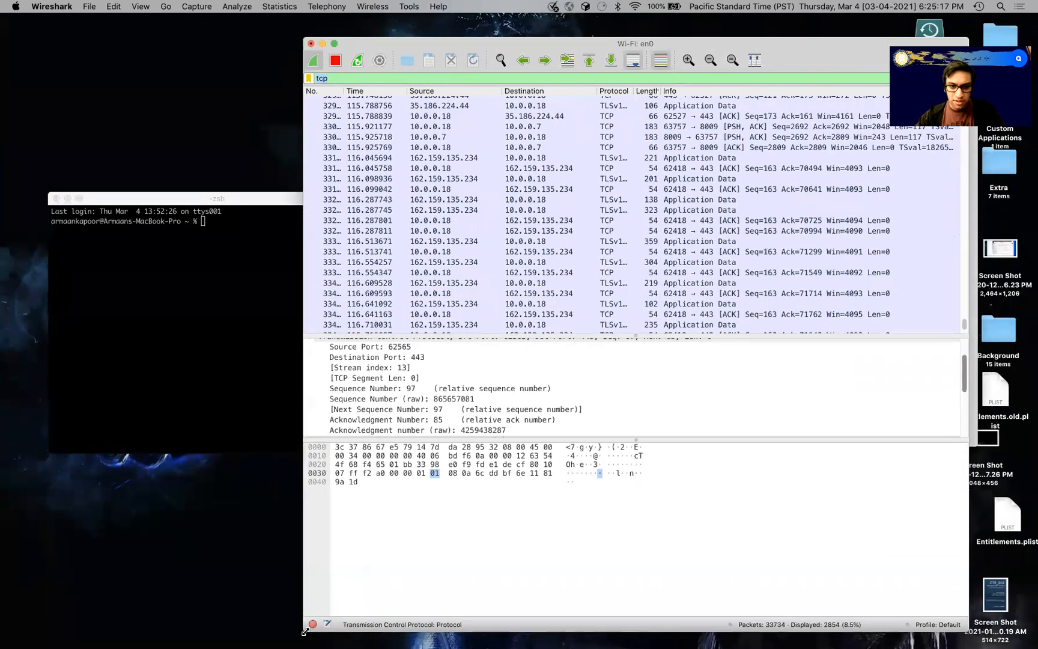
Step: Resize the Wireshark panes so the packet list gets most of the height above the packet details and bytes
drag(459, 442, 464, 578)
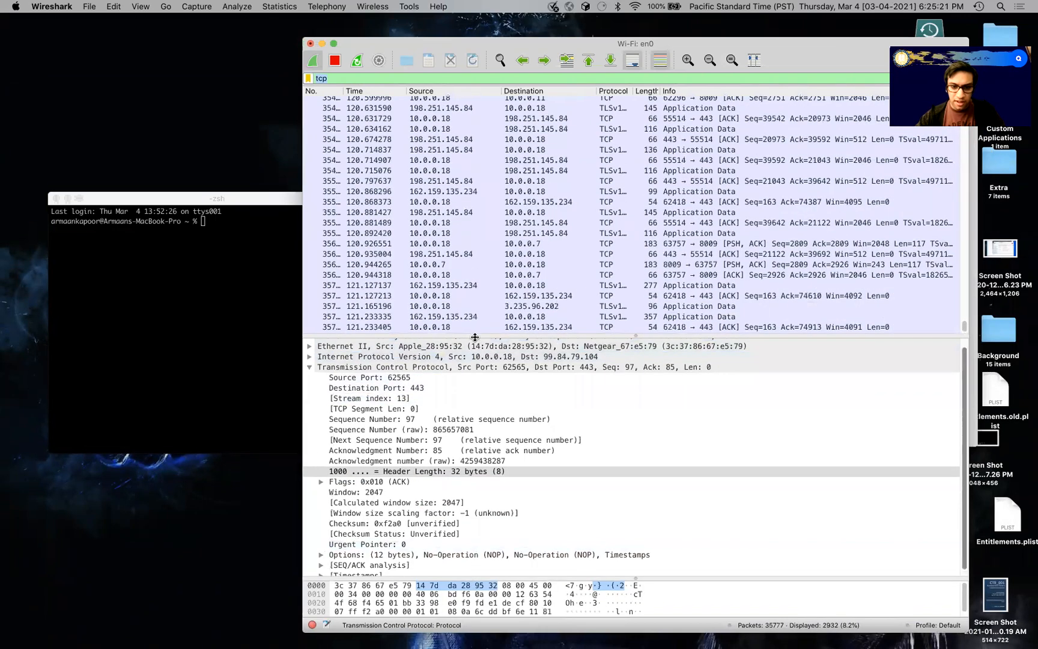
drag(474, 337, 473, 455)
click(465, 585)
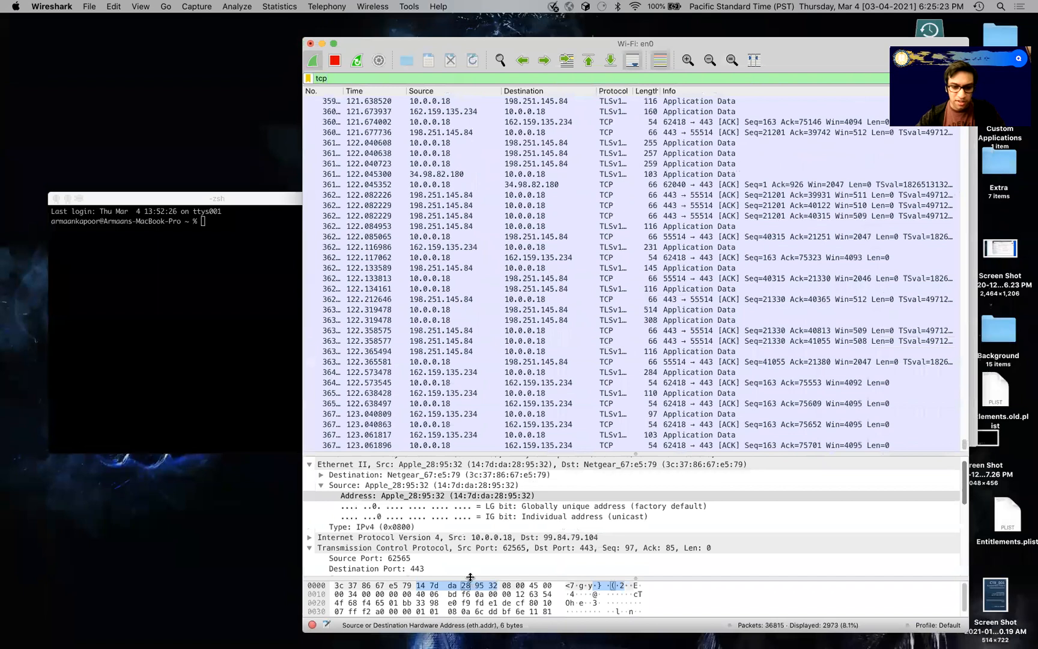
drag(470, 577, 470, 549)
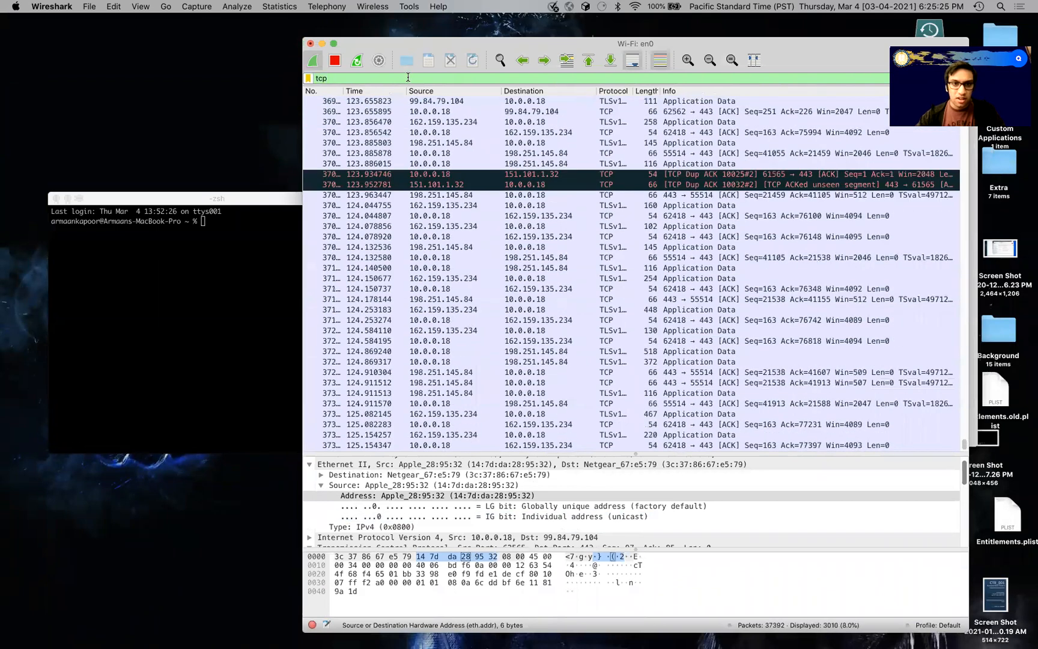
Step: Switch to the iTerm2 terminal and run curl google.com
click(200, 259)
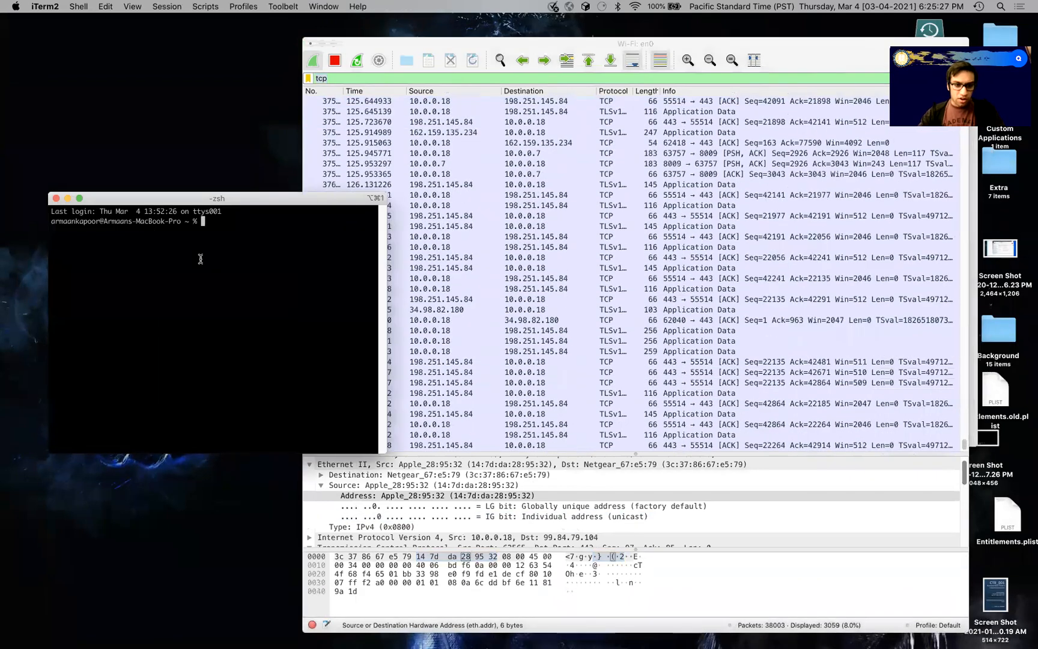
text(curl )
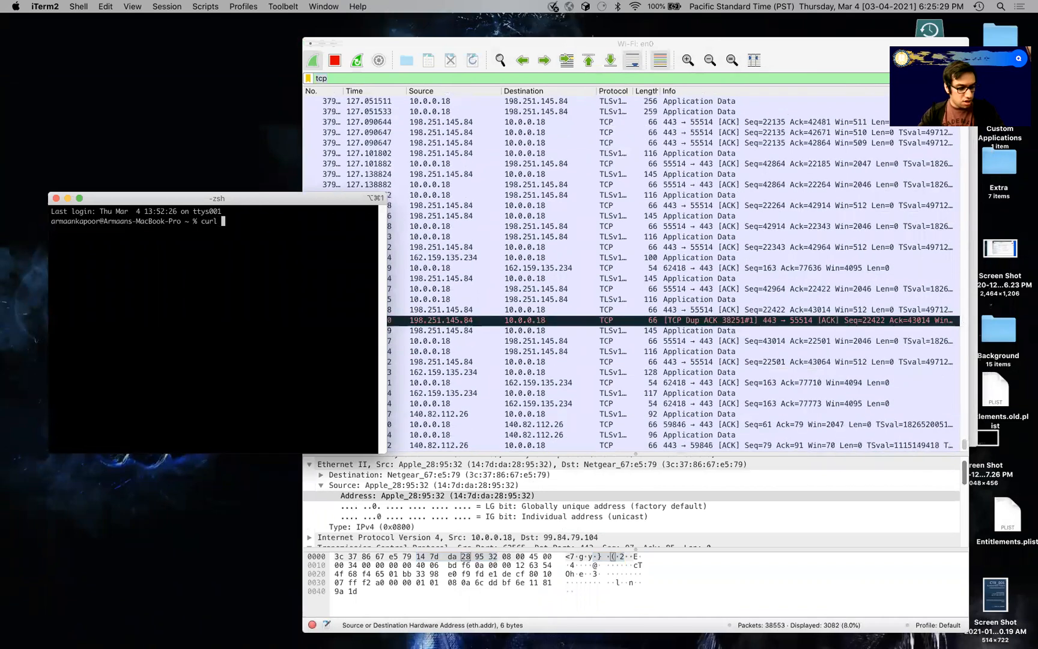
text(google.)
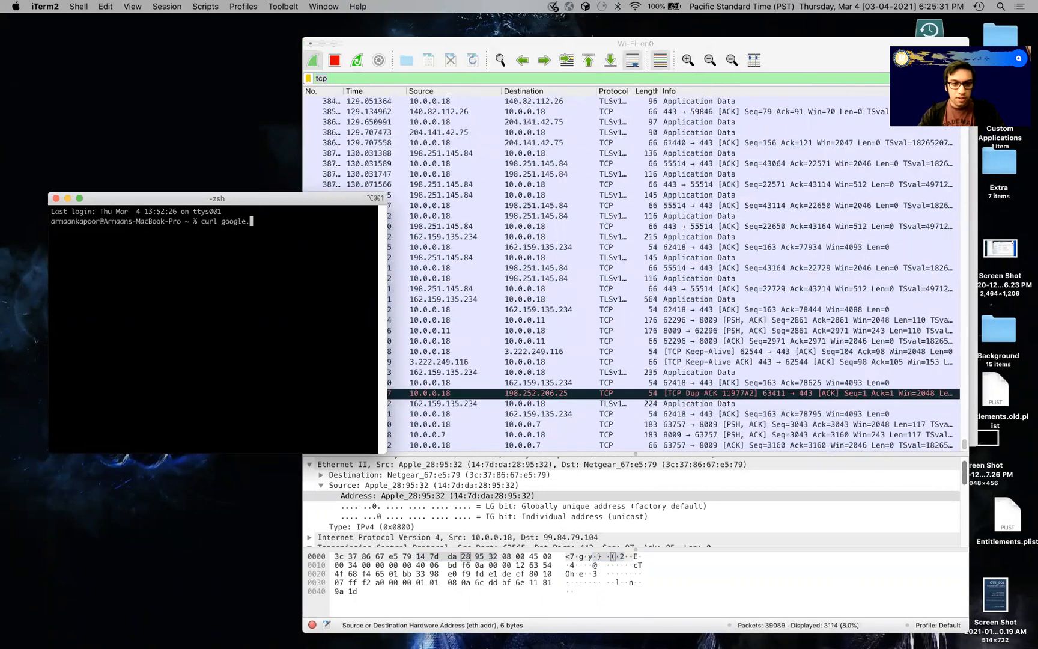
text(com)
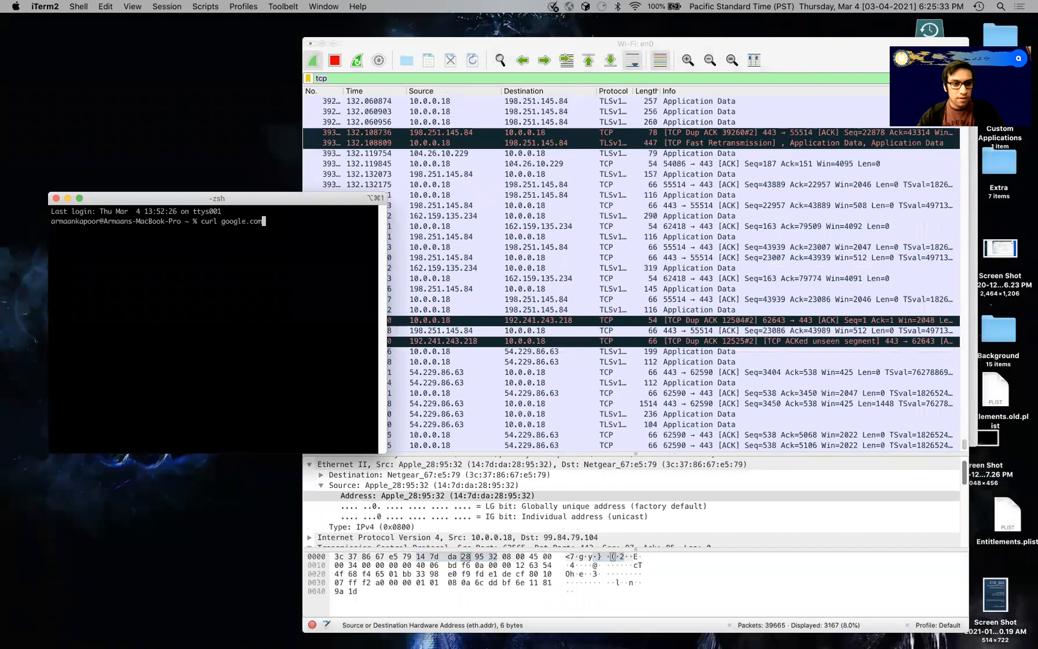
key(Return)
Step: Switch back to Wireshark, clear the tcp display filter and apply the filter http instead
click(487, 308)
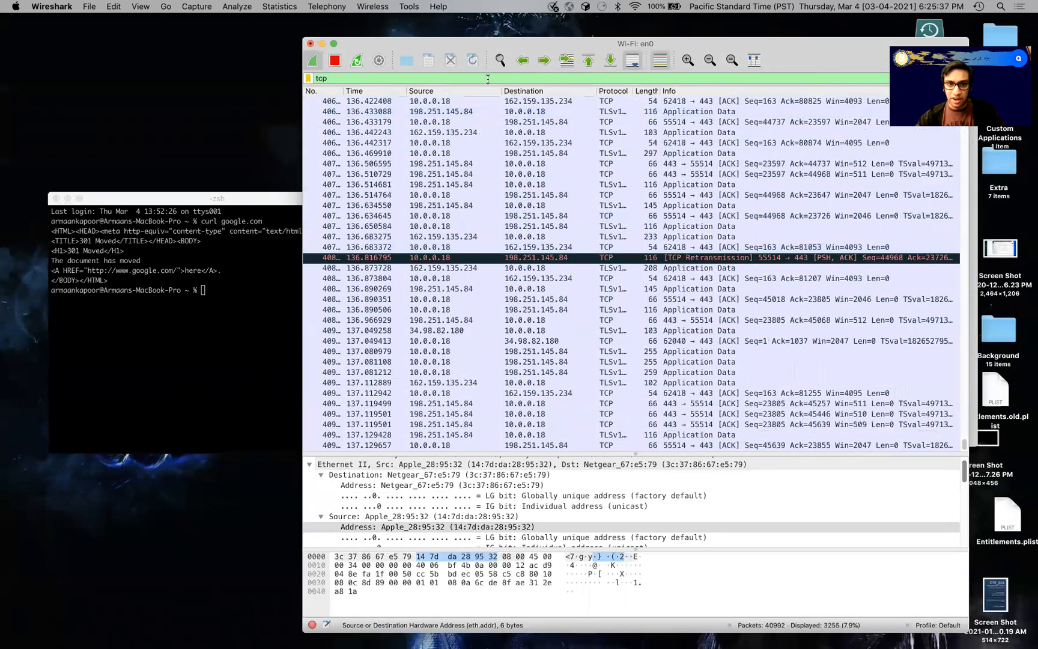
double_click(488, 79)
key(BackSpace)
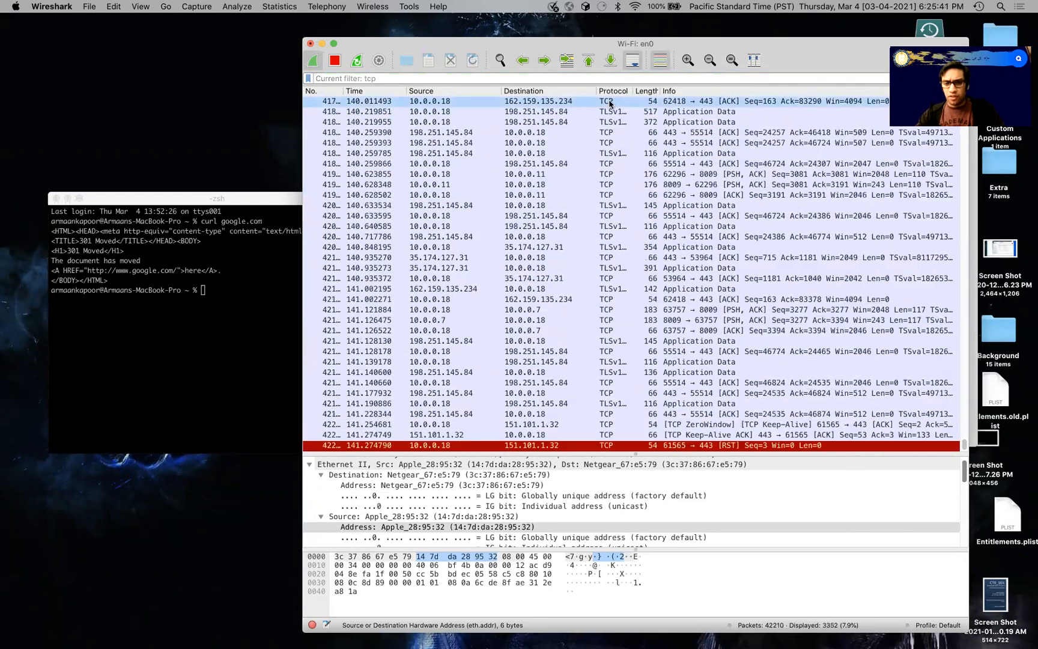
key(Return)
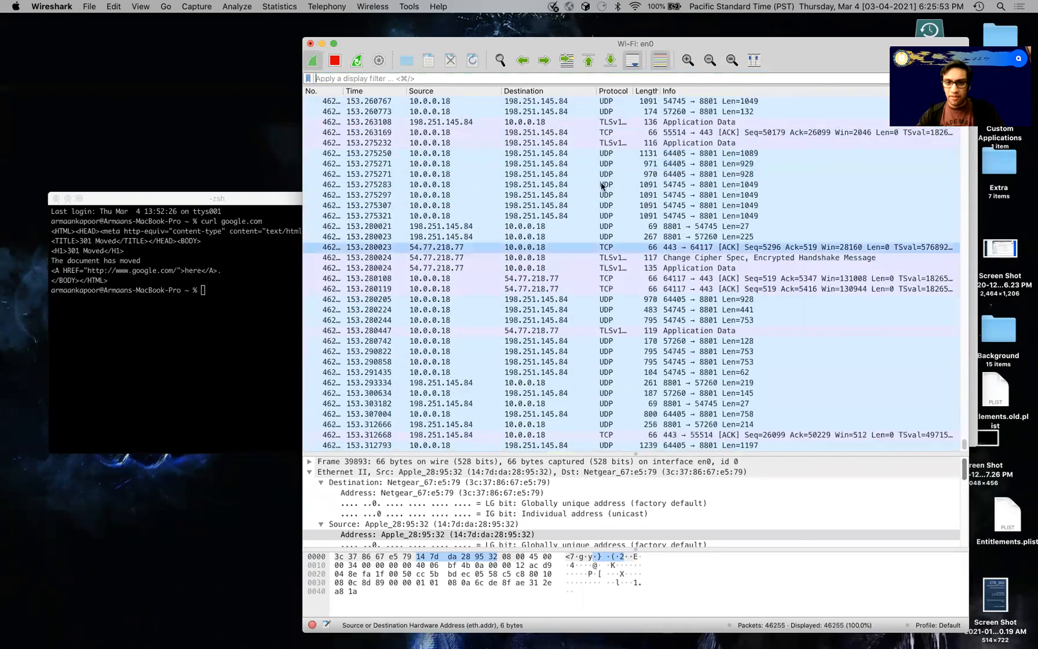
click(596, 79)
text(http)
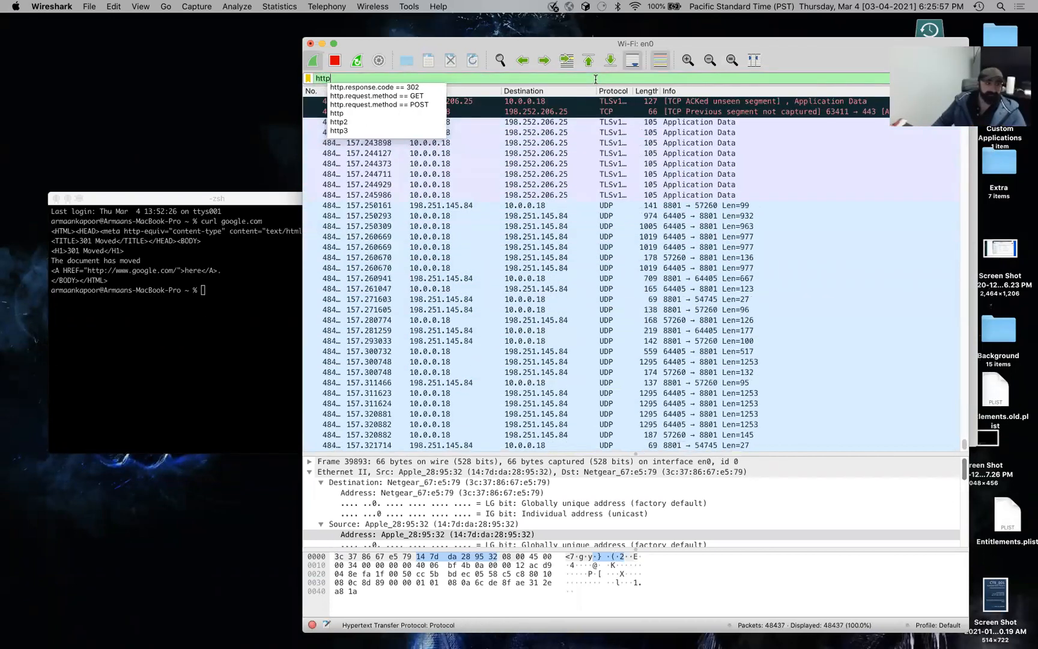
key(Return)
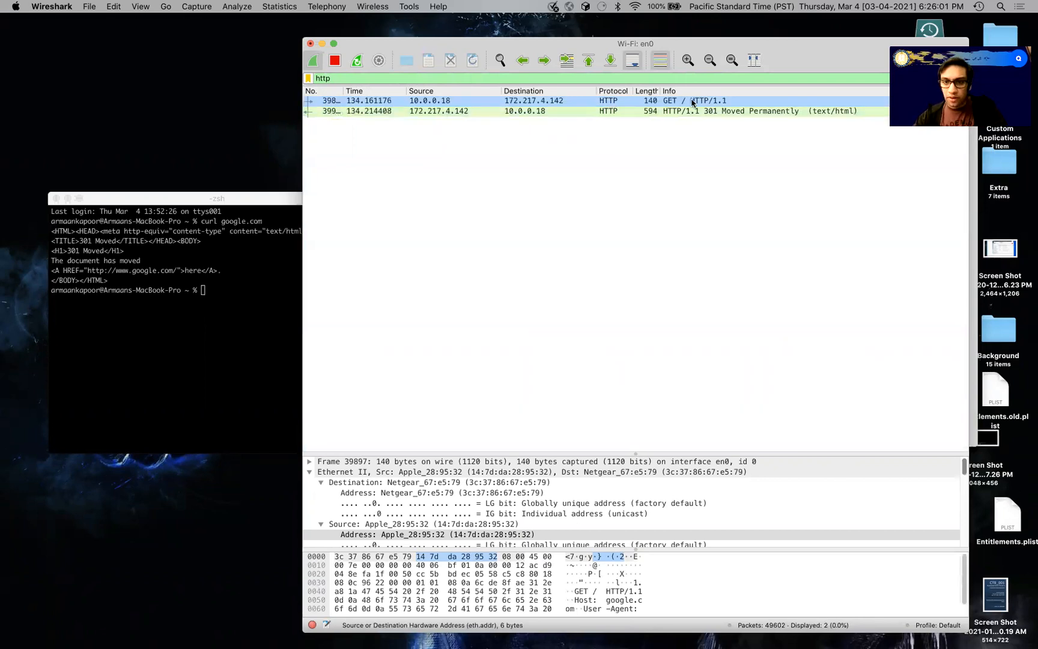
Step: Open the GET / HTTP/1.1 request made by the curl command in its own packet window and examine its Frame details
click(187, 259)
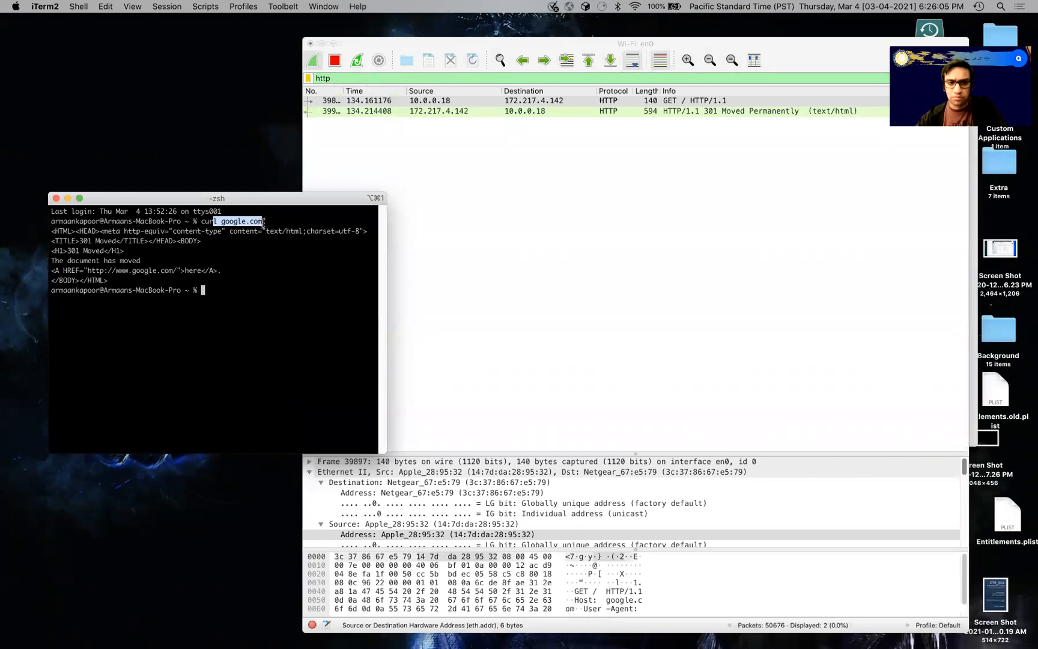
click(547, 128)
double_click(548, 101)
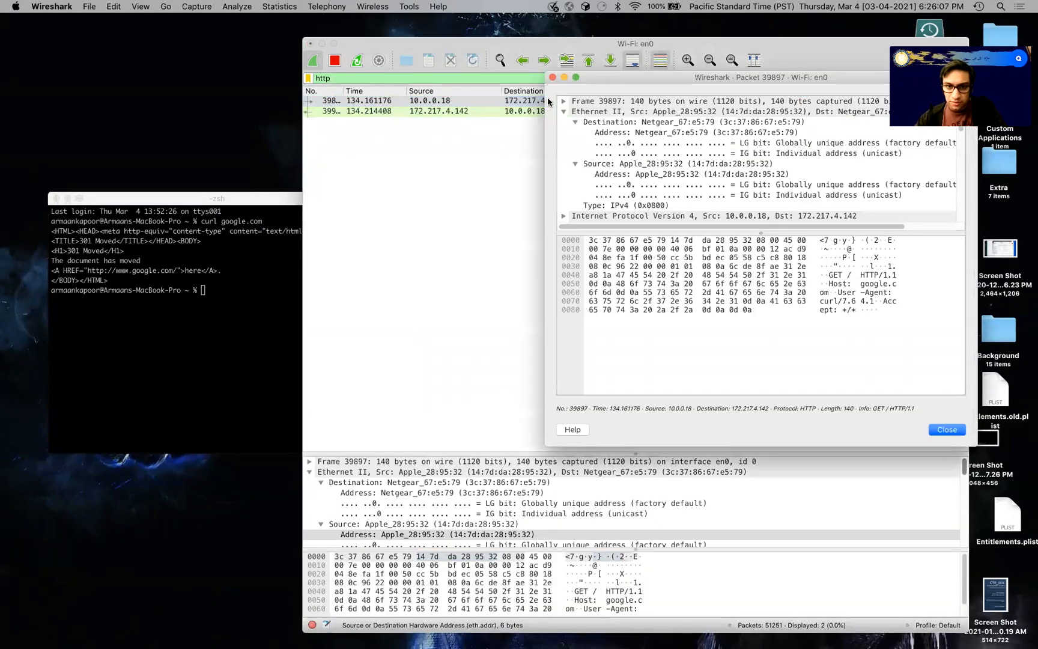
click(626, 186)
click(562, 103)
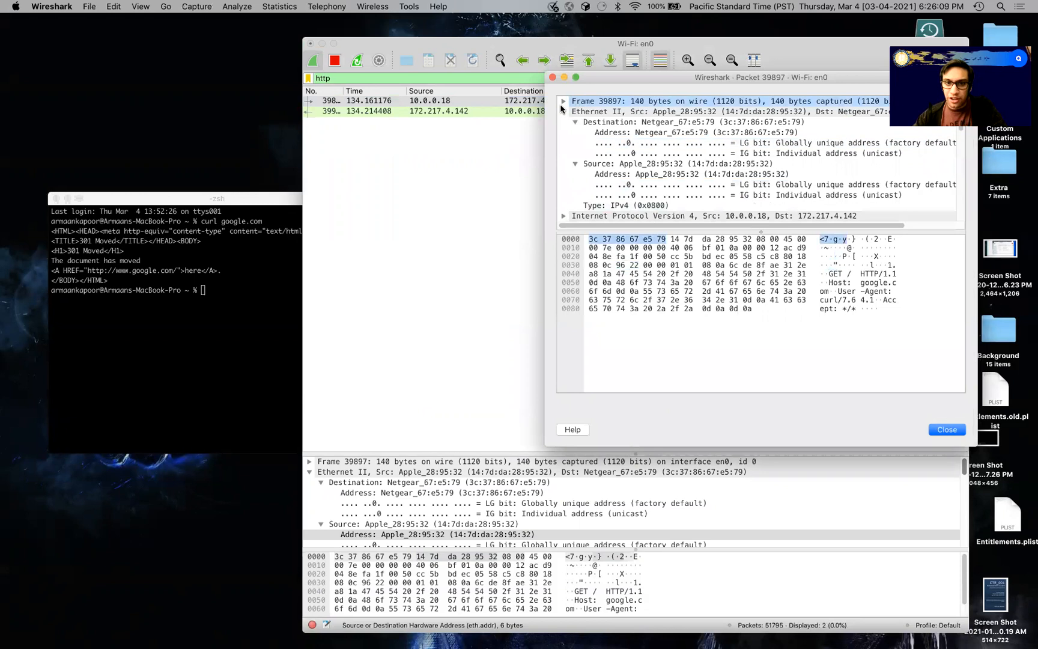
click(563, 102)
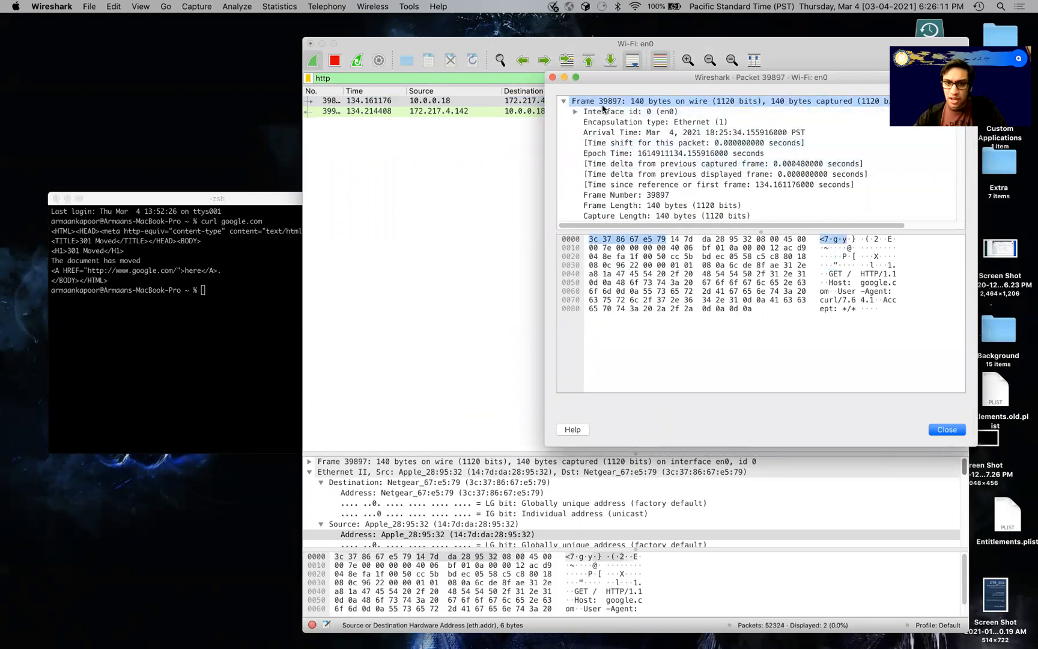
scroll(597, 146, down, 1)
scroll(597, 146, down, 1)
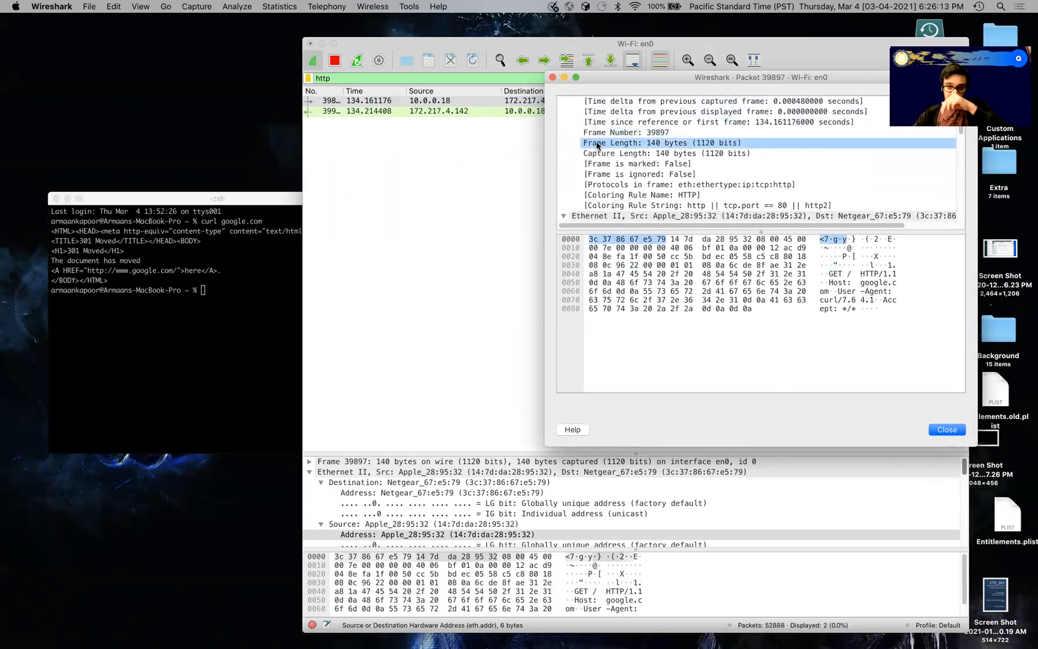
scroll(598, 146, up, 3)
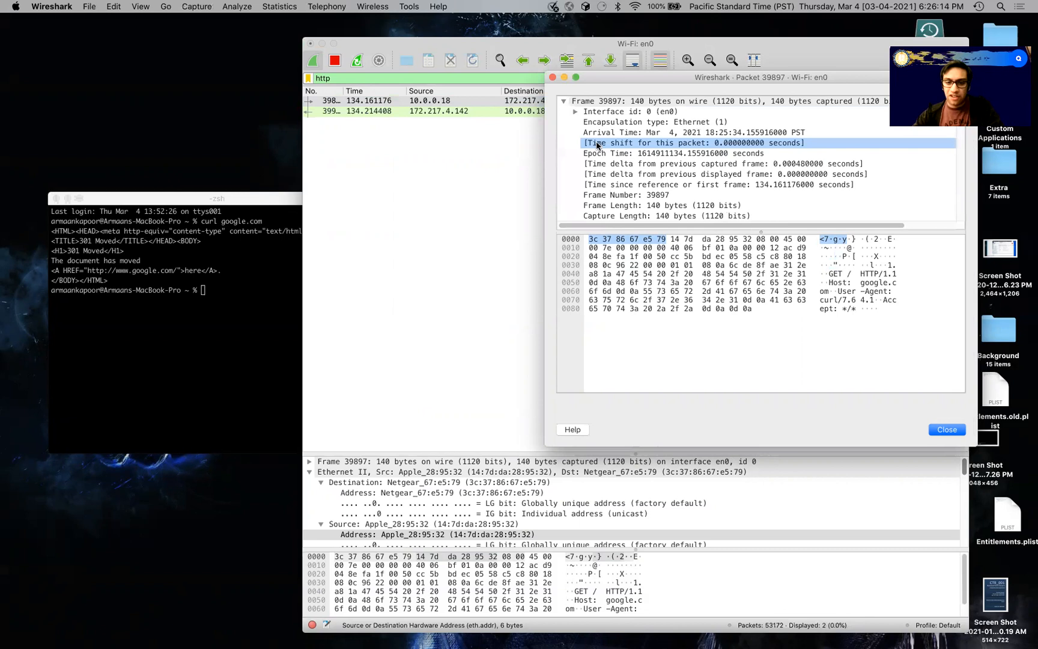
Step: Collapse the Frame and Ethernet II sections of the GET packet and expand Internet Protocol Version 4 to examine its fields
click(564, 101)
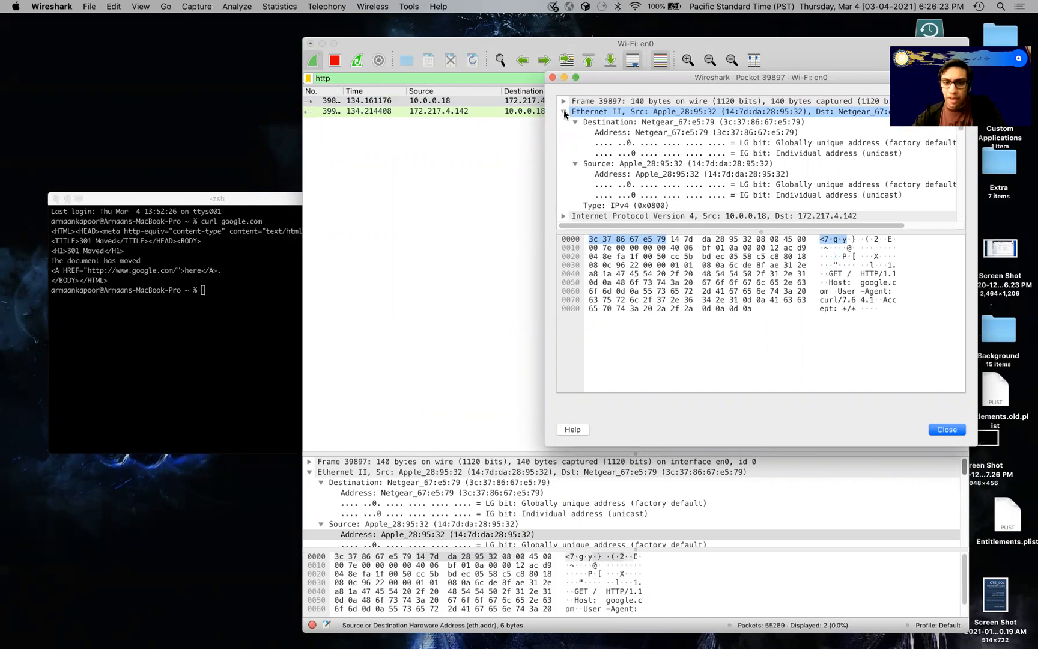
click(565, 112)
click(563, 122)
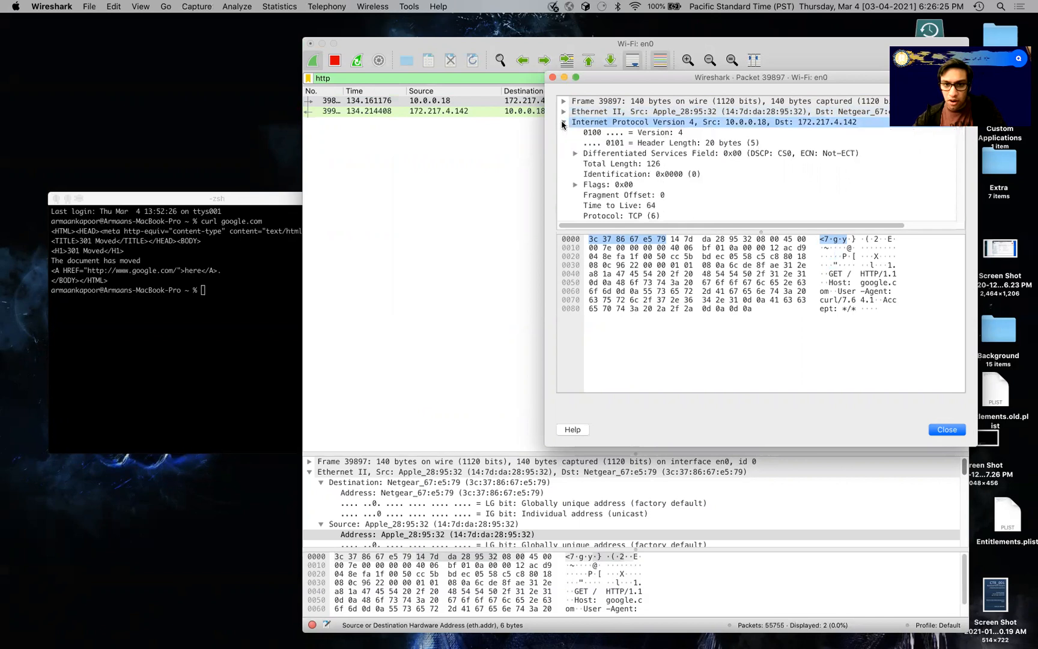
scroll(565, 131, down, 2)
scroll(601, 175, up, 2)
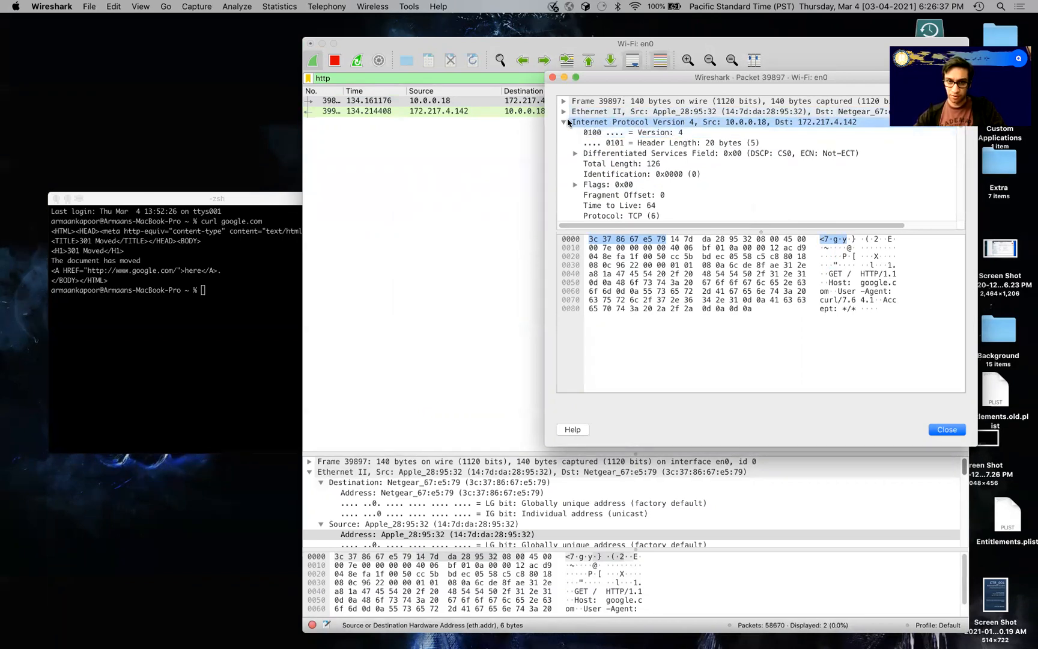
Step: Examine the GET packet's IP addresses, its Transmission Control Protocol ports and sequence fields, and its Hypertext Transfer Protocol section
scroll(581, 168, down, 5)
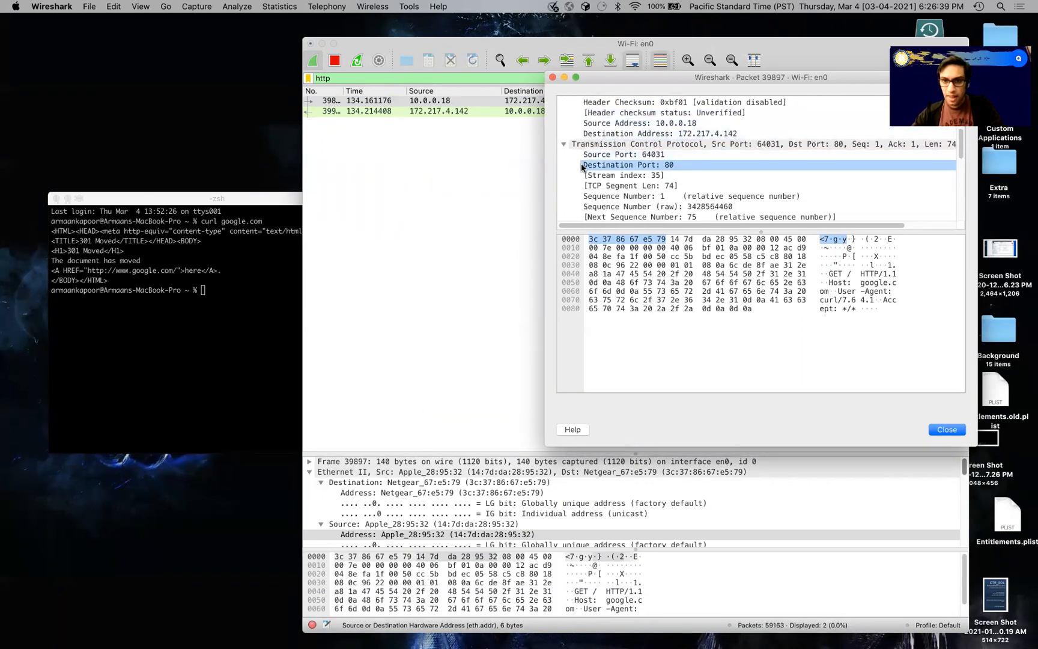
scroll(582, 168, down, 2)
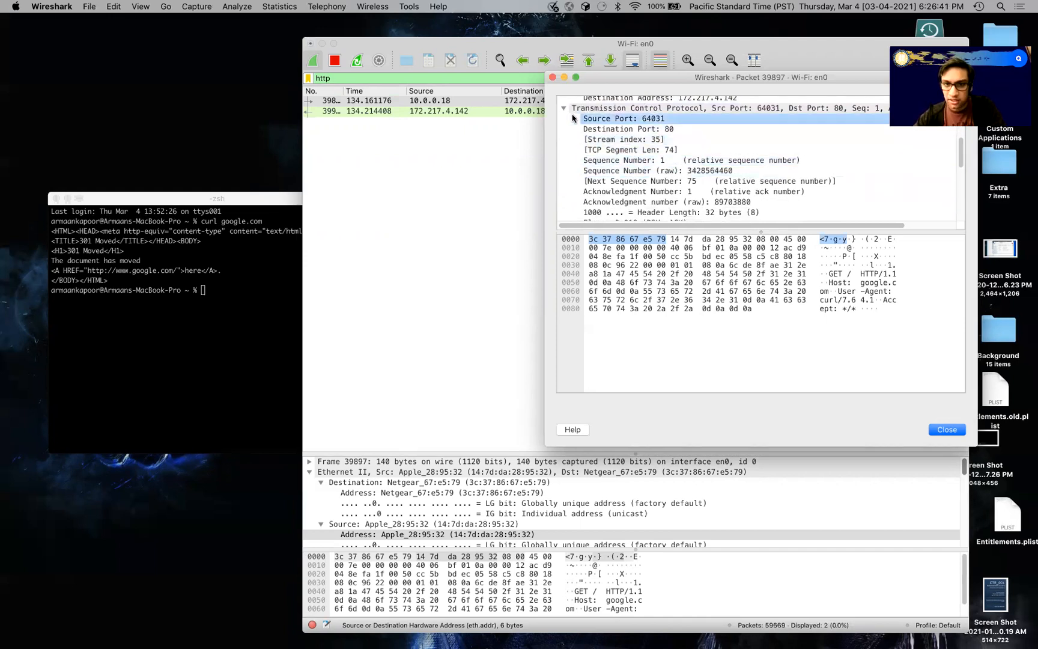
scroll(581, 150, up, 1)
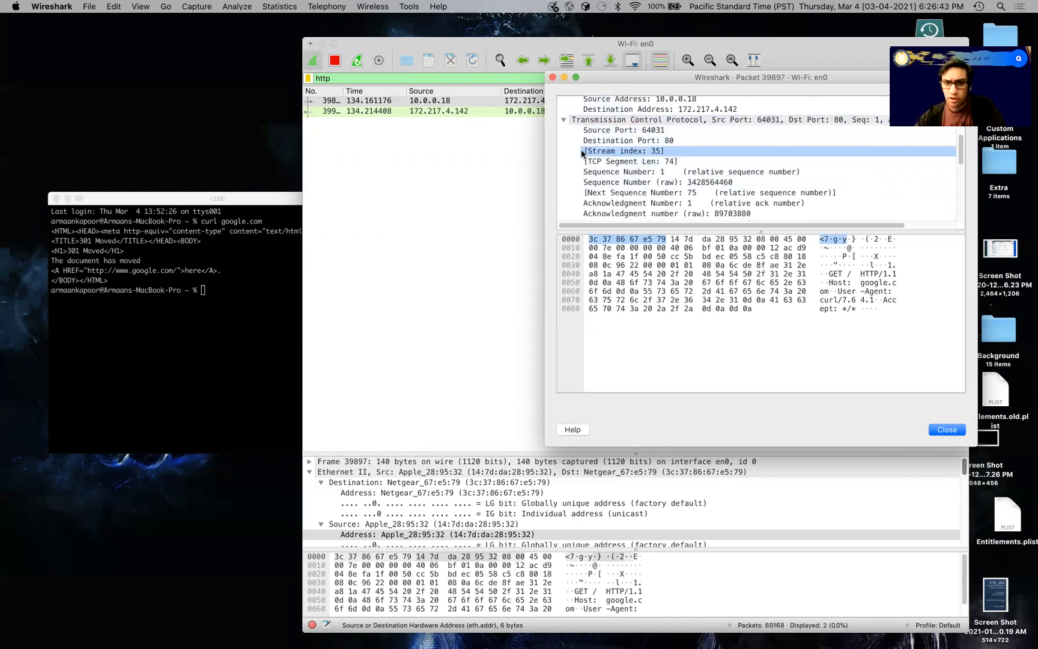
scroll(625, 150, up, 4)
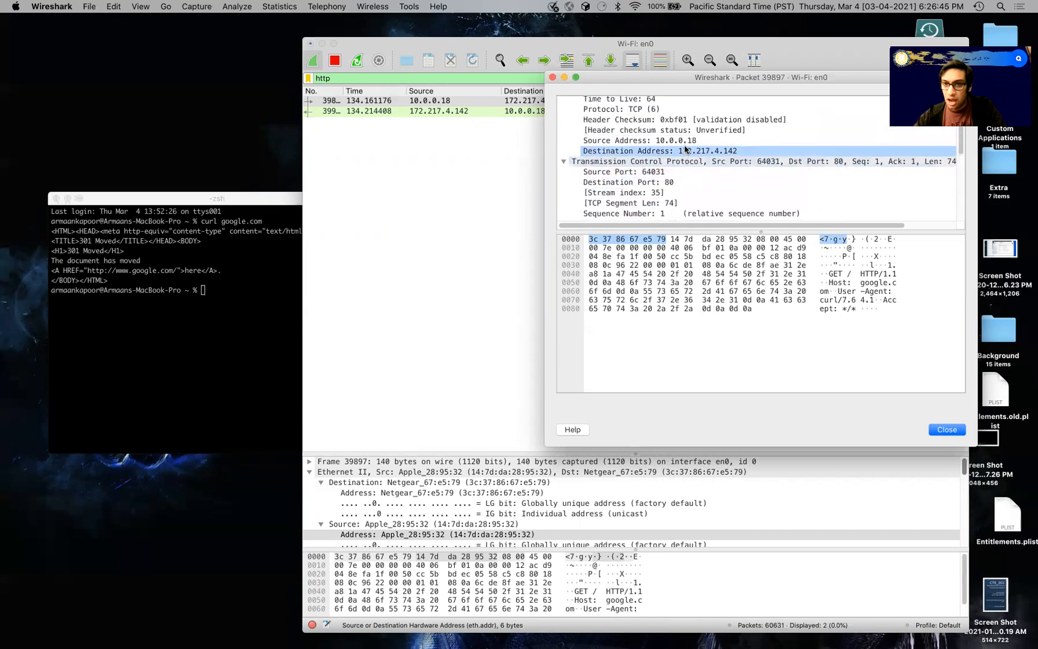
scroll(689, 207, down, 4)
scroll(690, 207, down, 10)
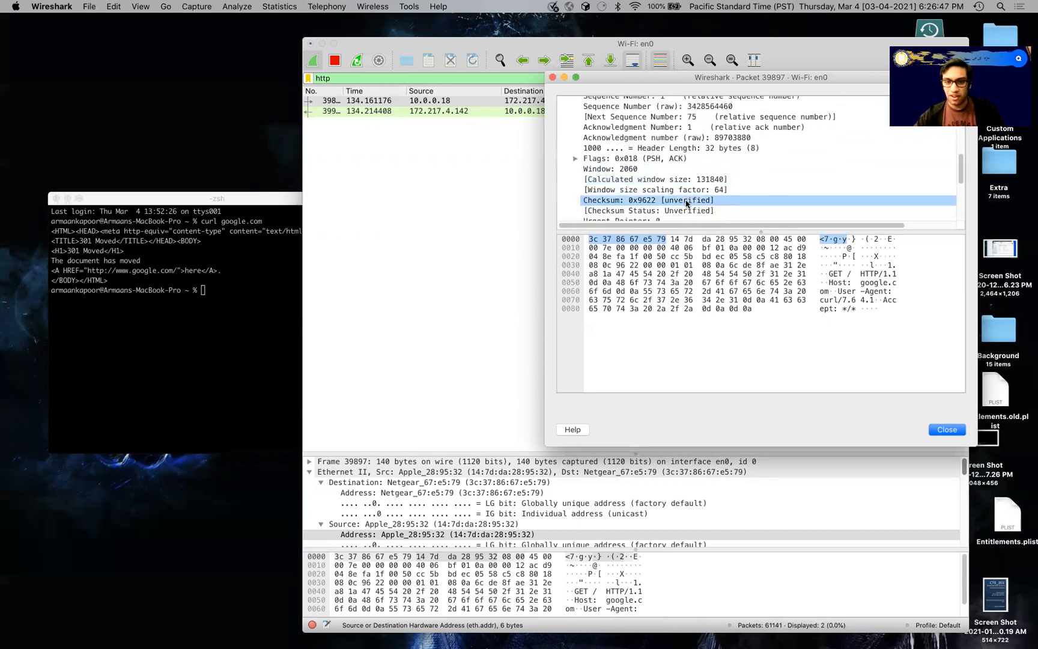
scroll(676, 163, up, 10)
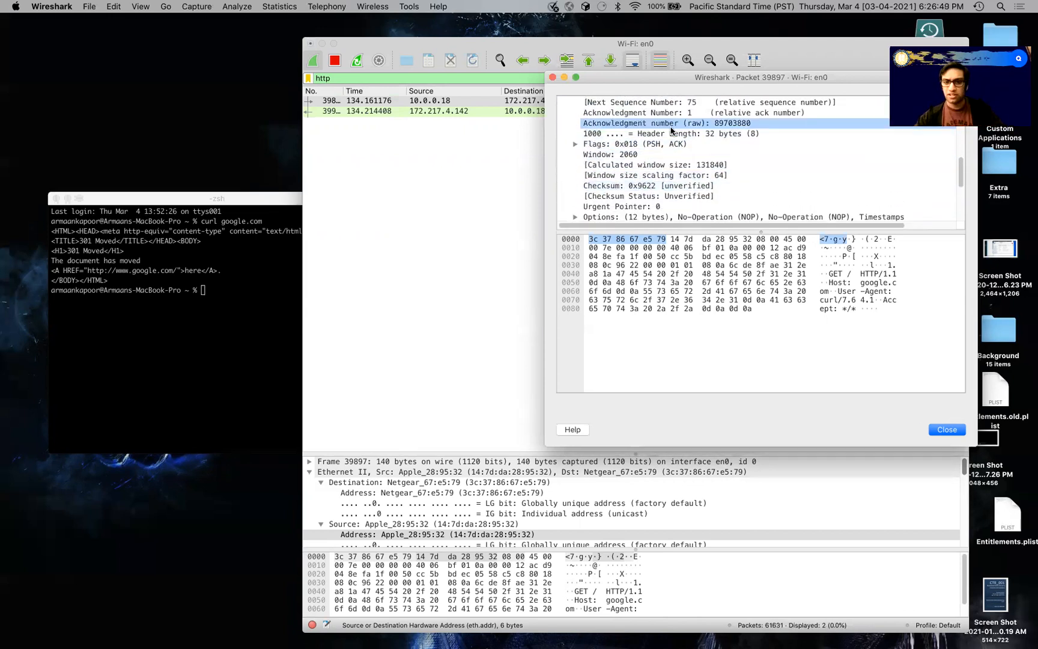
scroll(655, 191, down, 20)
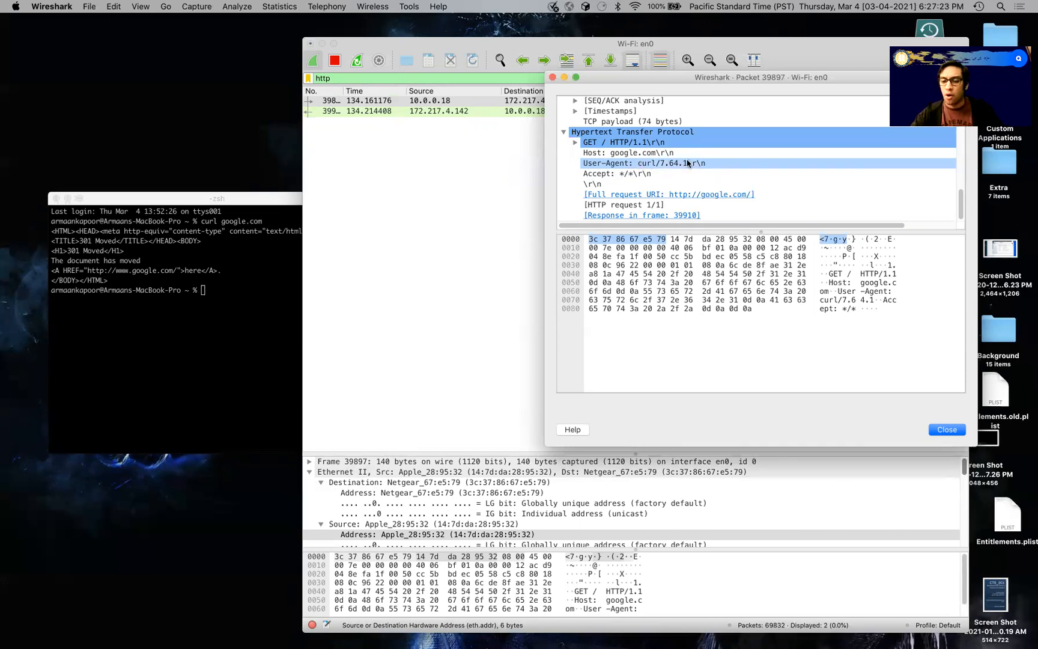
Step: Follow the GET request's link to its response frame and select the 301 Moved Permanently packet in the packet list
click(634, 216)
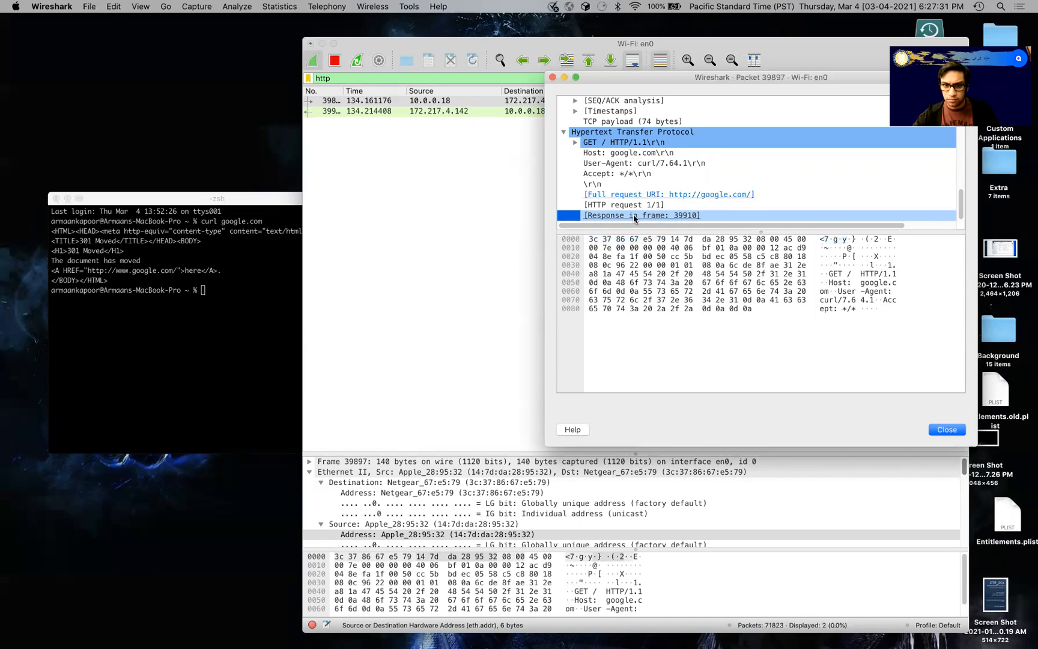
double_click(634, 216)
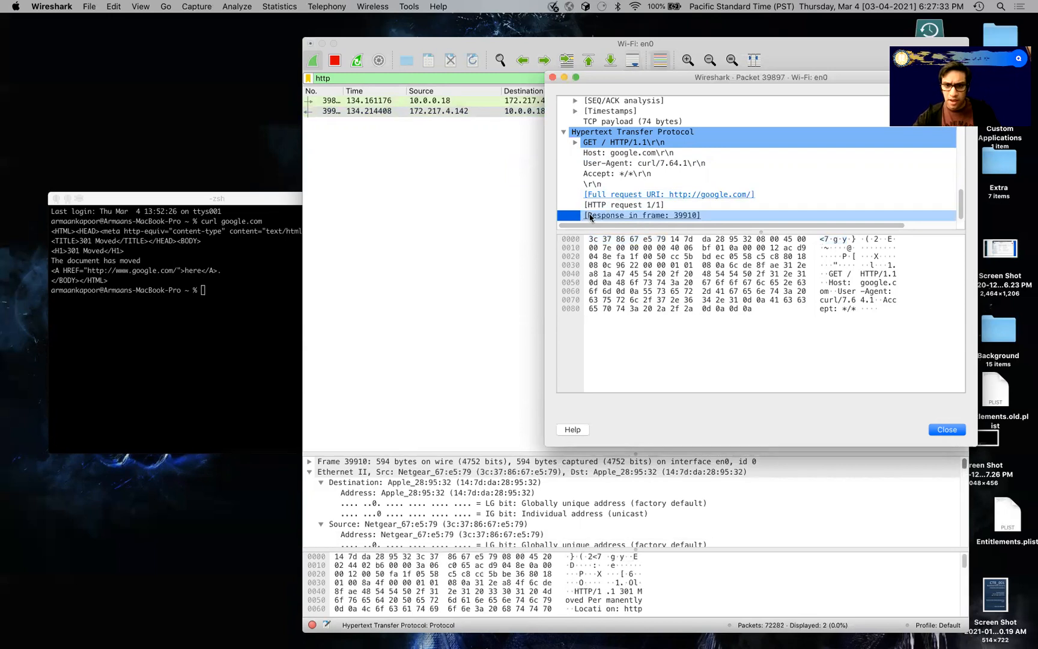
click(330, 113)
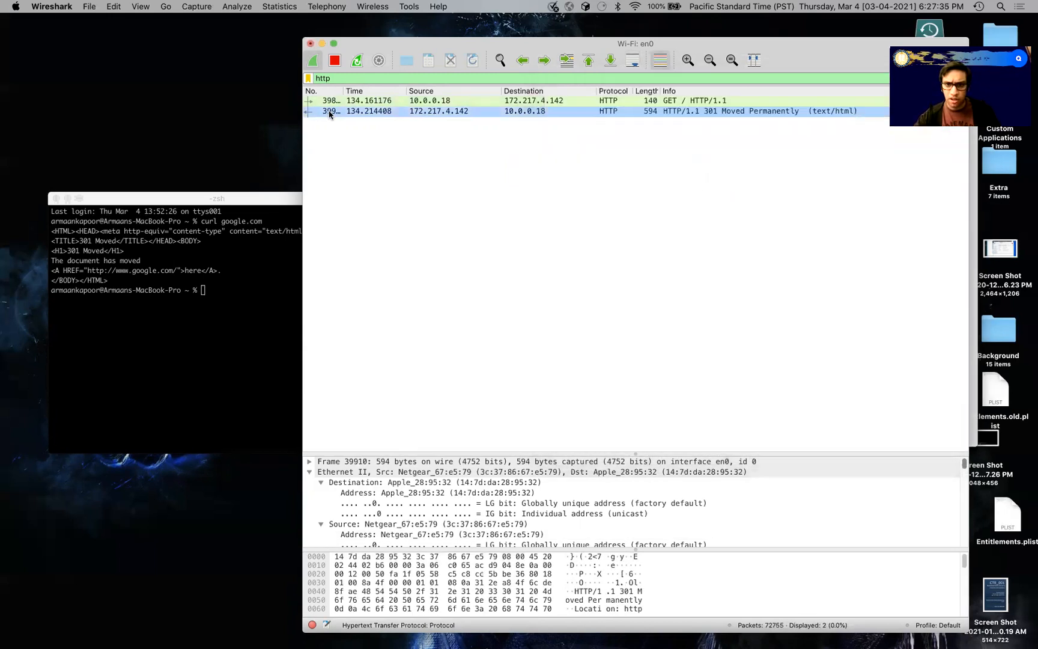
click(331, 113)
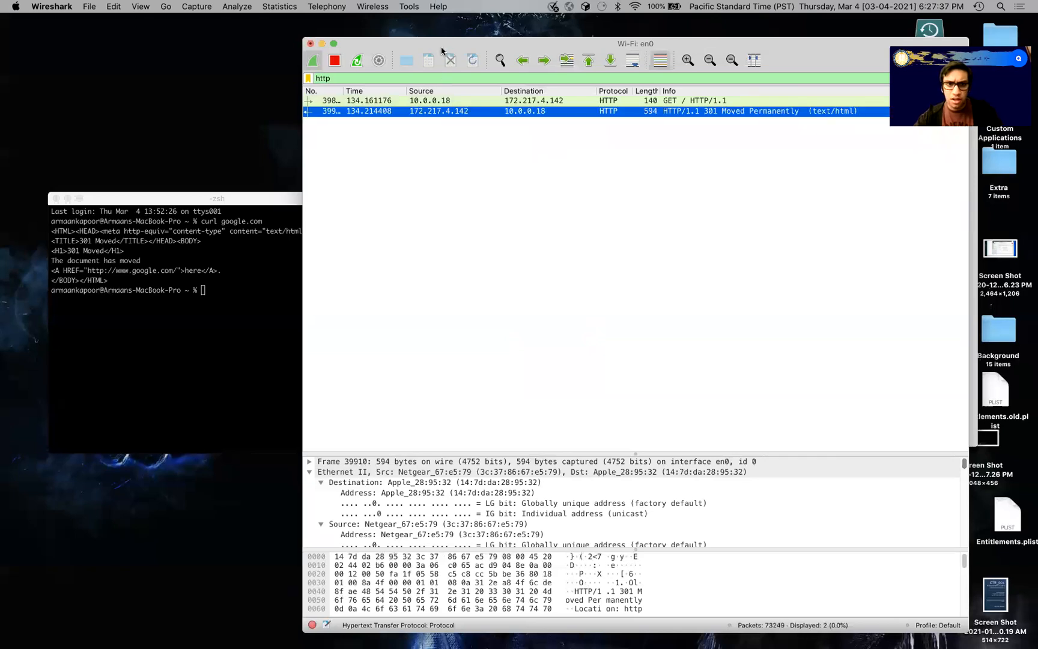
Step: Close the GET request's packet window and open the HTTP/1.1 301 Moved Permanently response in its own window
drag(442, 49, 390, 47)
click(931, 270)
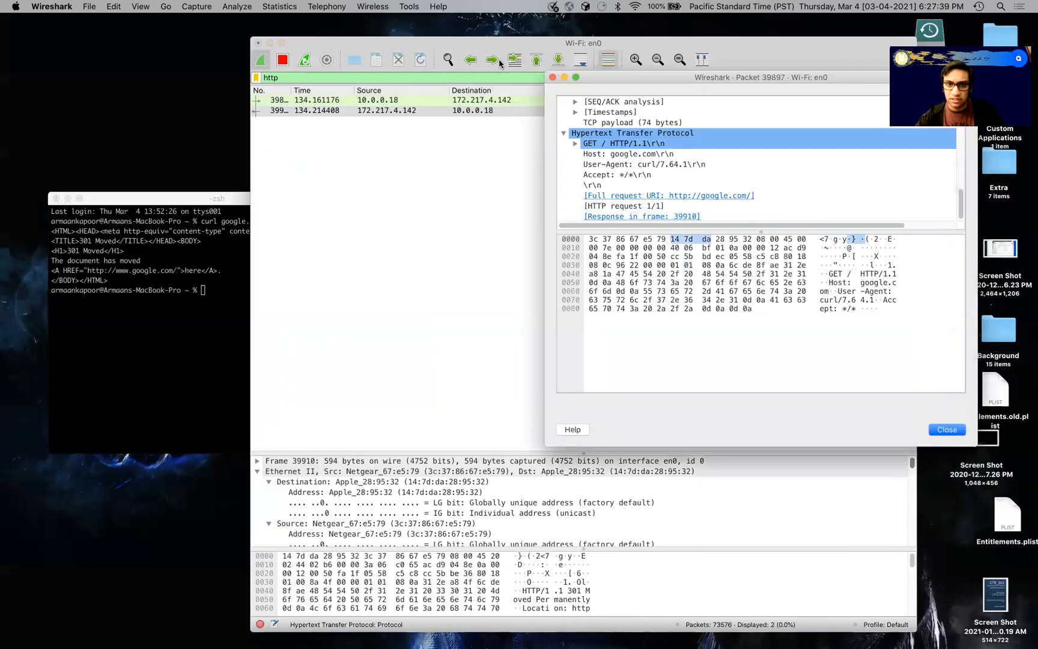
click(551, 76)
double_click(373, 112)
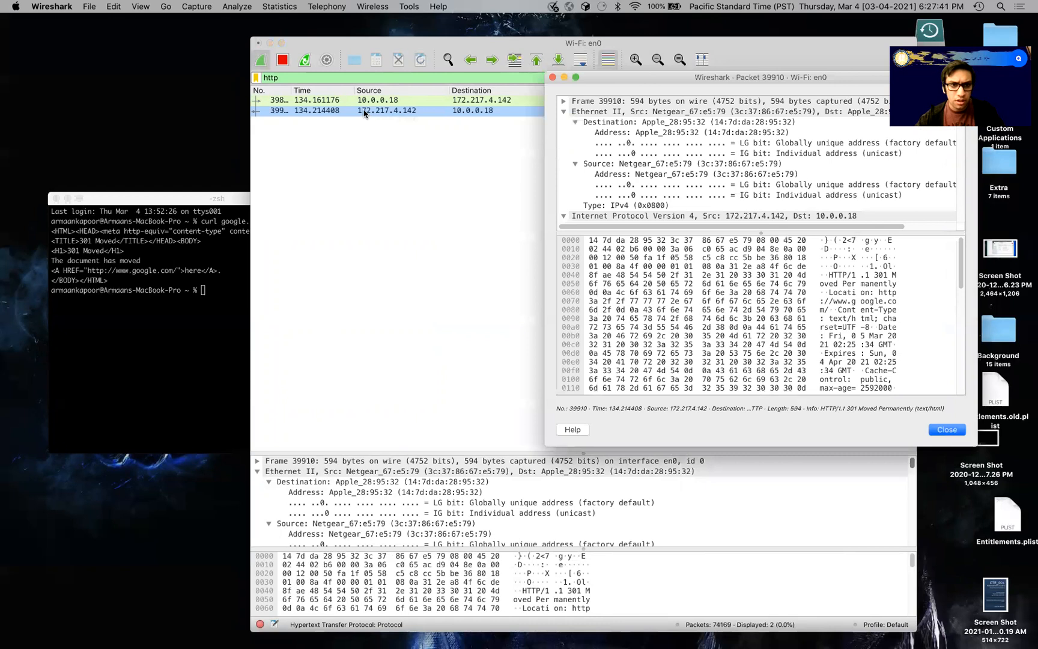
Step: Stop the live Wi-Fi capture and look through the raw bytes of the 301 Moved Permanently response
click(283, 61)
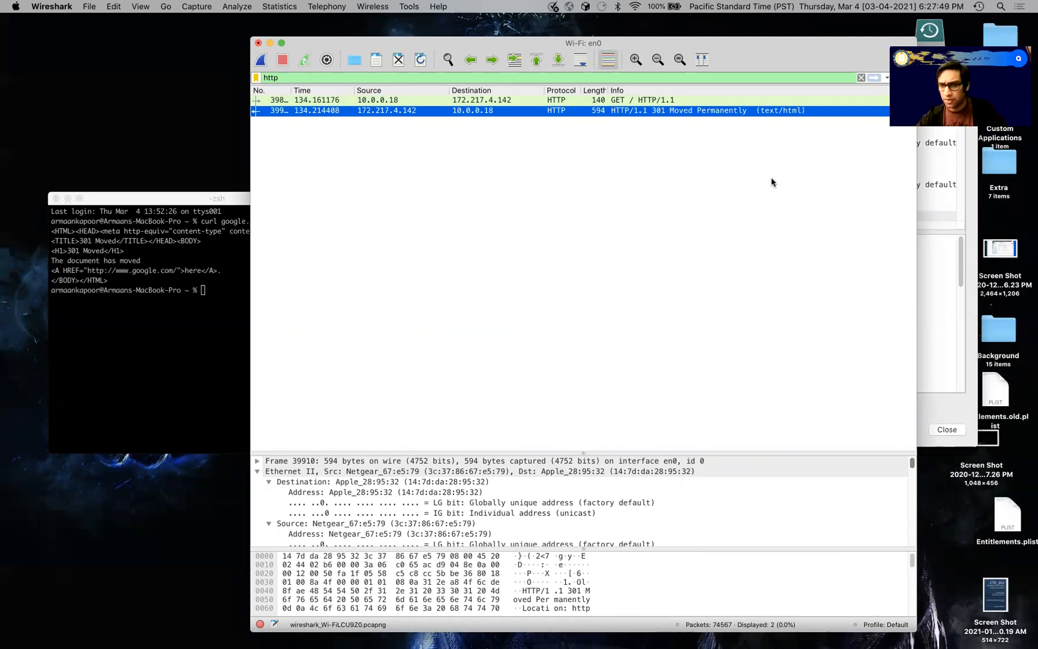
click(938, 254)
scroll(697, 186, down, 3)
scroll(697, 186, down, 3)
scroll(697, 180, up, 10)
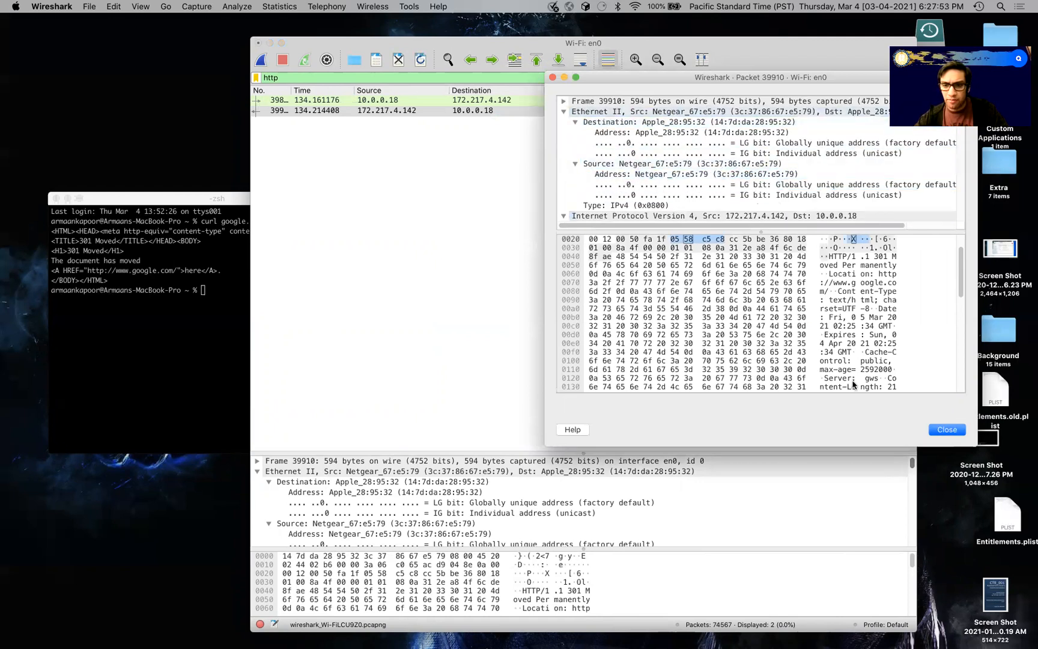
Step: Reopen the 301 Moved Permanently response in its own window and examine its Ethernet II source and destination addresses
click(419, 137)
click(412, 111)
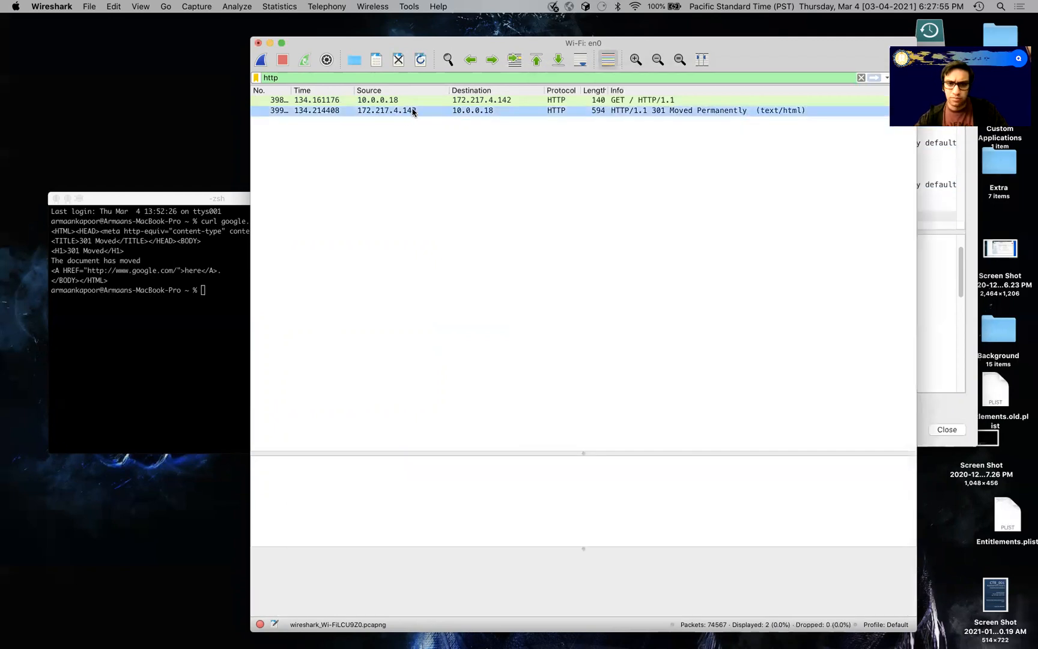
double_click(412, 110)
click(598, 174)
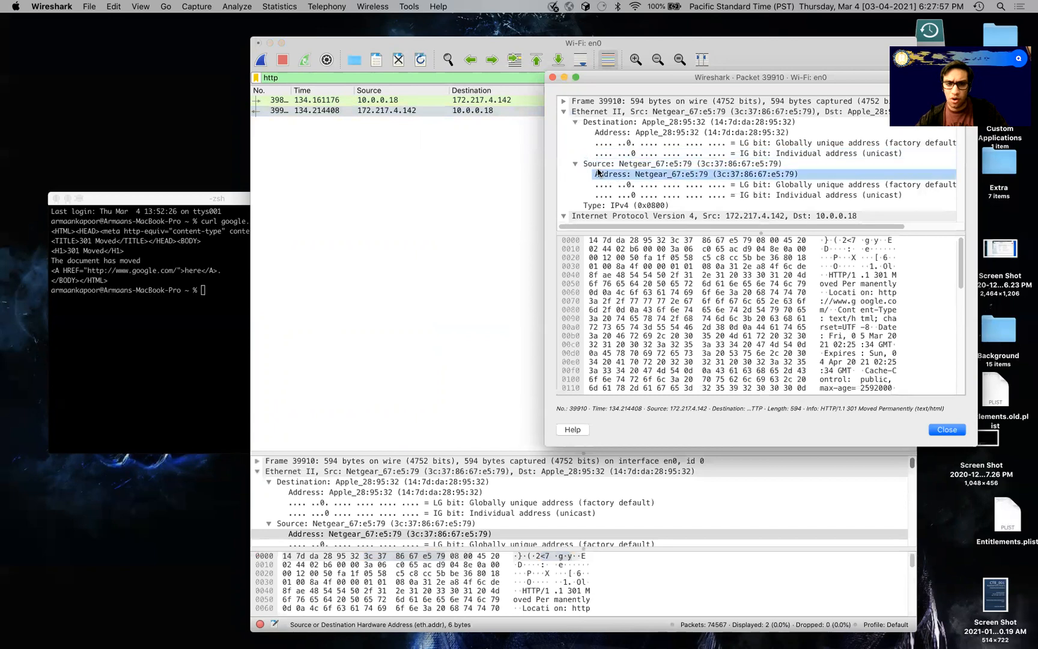
scroll(619, 120, right, 1)
scroll(624, 123, left, 1)
scroll(625, 125, down, 1)
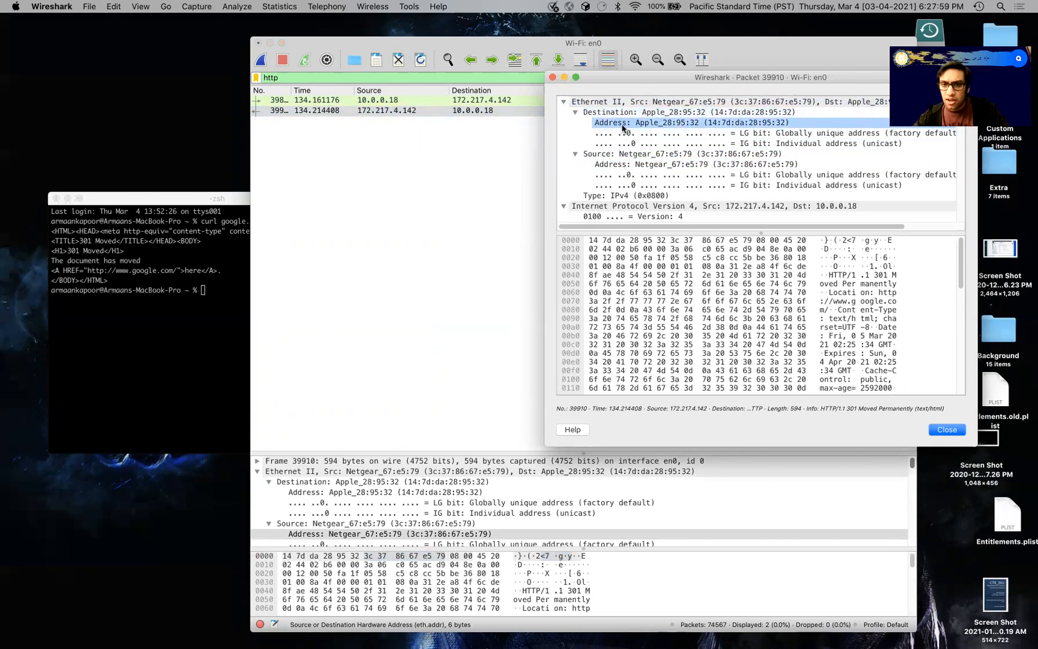
scroll(656, 202, down, 4)
Step: Examine the response's Internet Protocol and Transmission Control Protocol fields down to its Hypertext Transfer Protocol section
click(738, 165)
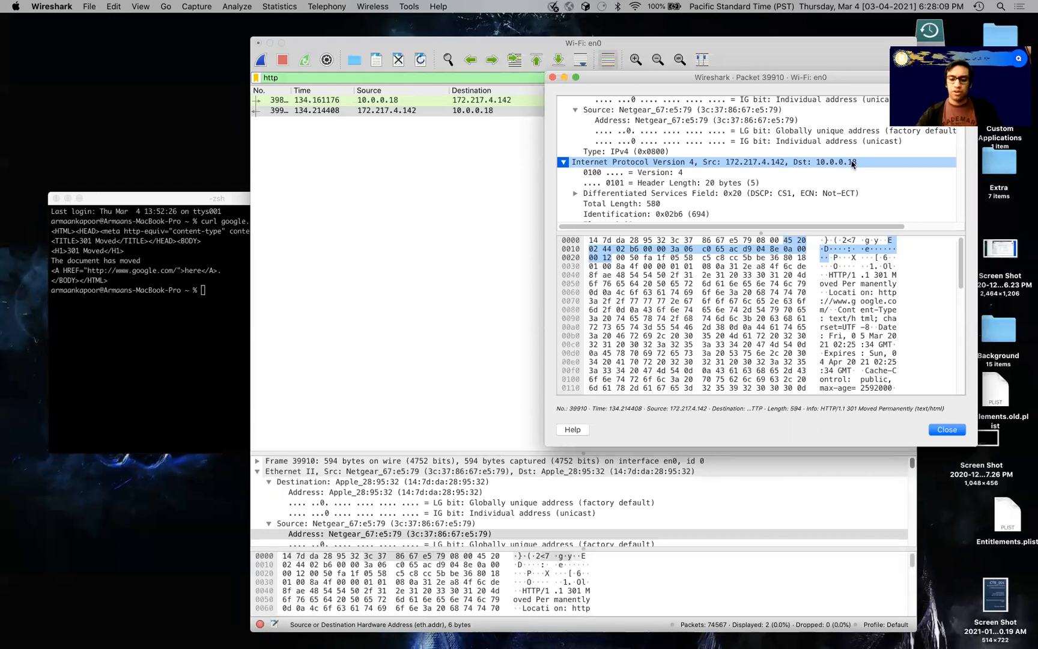
scroll(805, 182, down, 5)
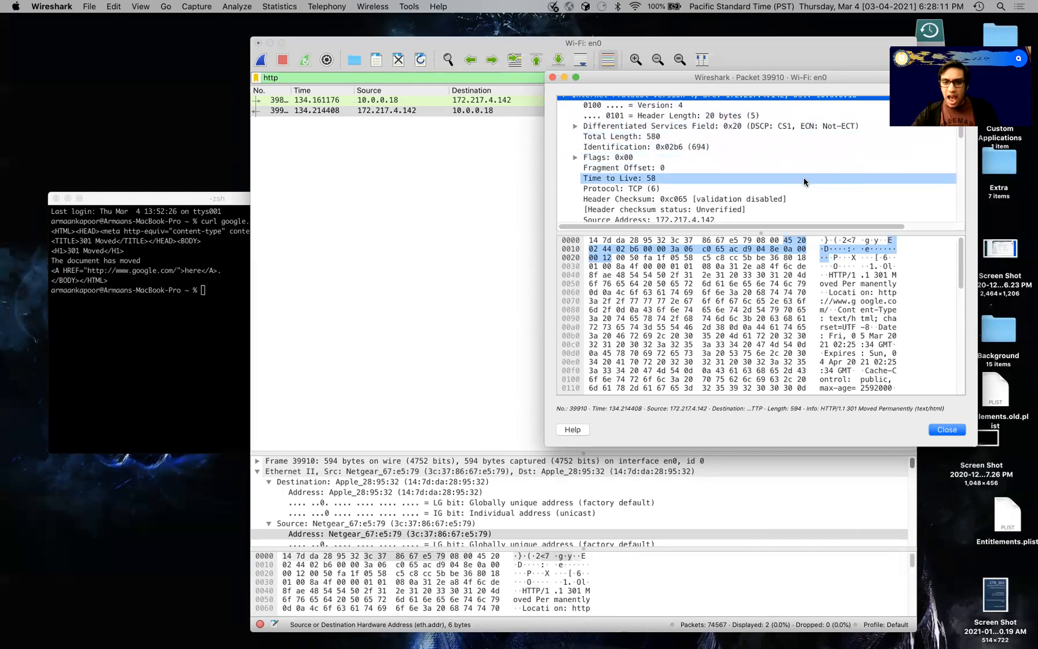
click(787, 143)
scroll(776, 164, down, 5)
scroll(776, 167, down, 2)
click(799, 214)
scroll(855, 310, down, 3)
scroll(855, 310, up, 3)
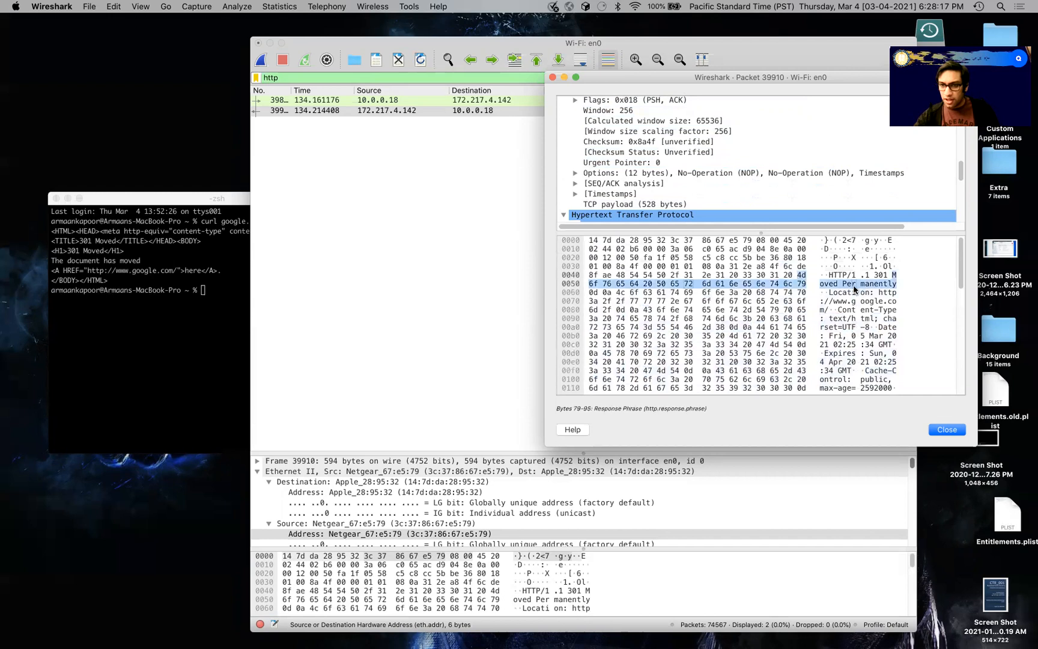
Step: Highlight the 301 Moved title in the iTerm2 curl output, and return to the response packet in Wireshark for comparison
click(184, 280)
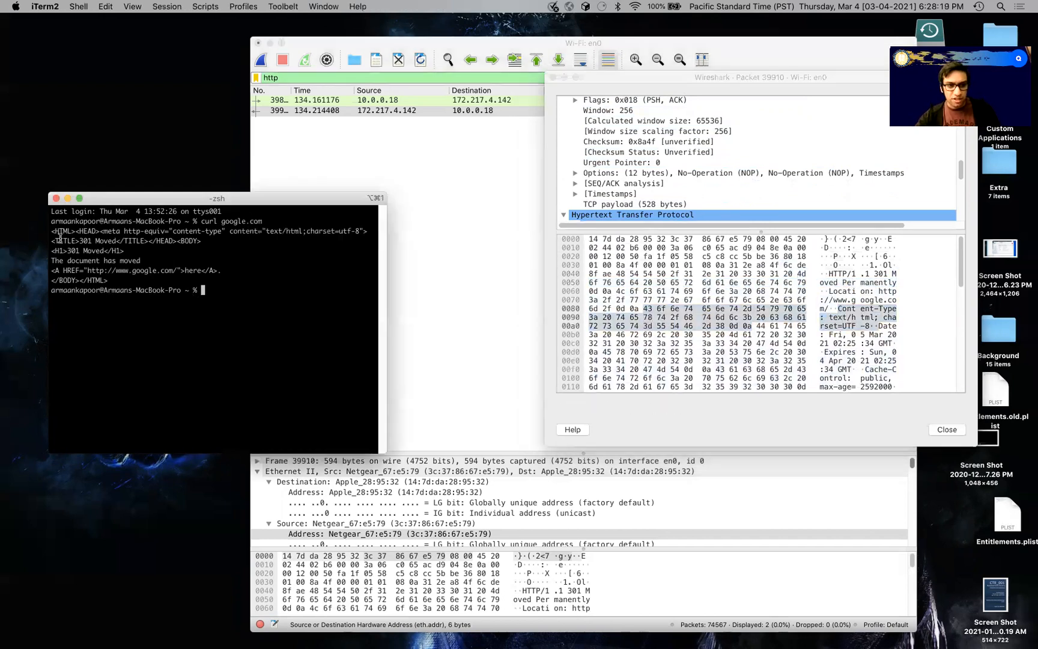
drag(58, 241, 116, 241)
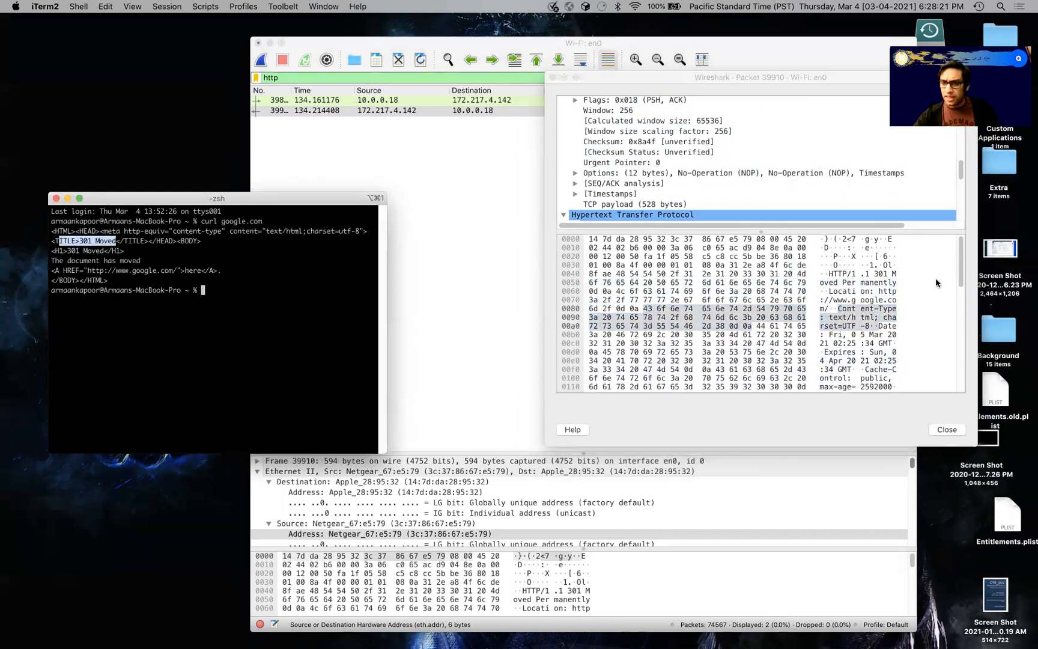
click(935, 278)
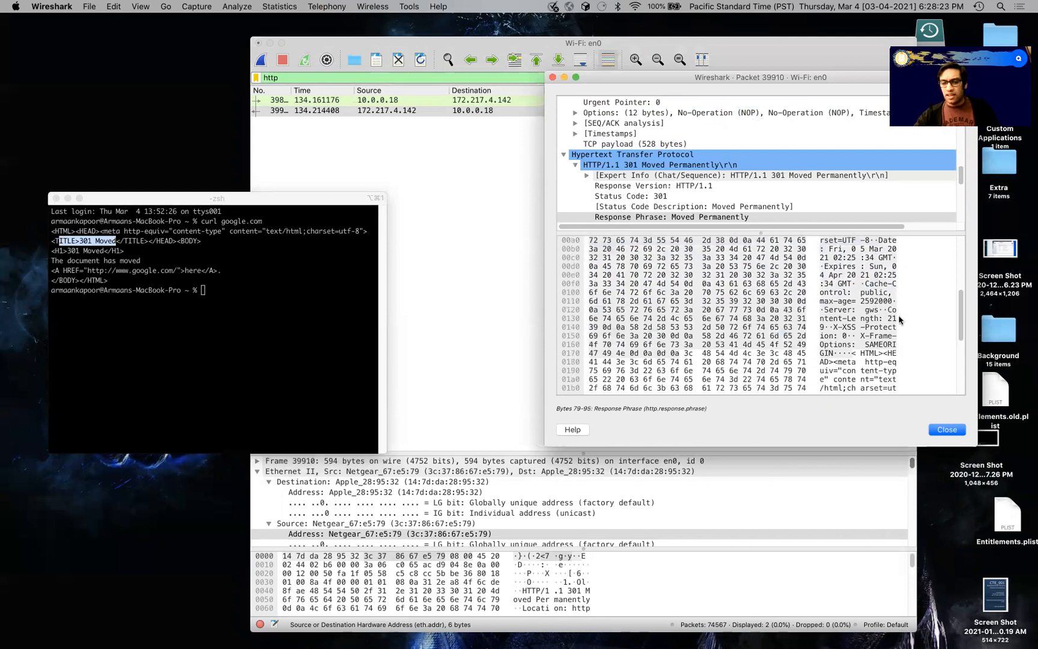
Step: Examine the response's header bytes, including Content-Type, and select the bytes of the A HREF line in its HTML body
click(884, 311)
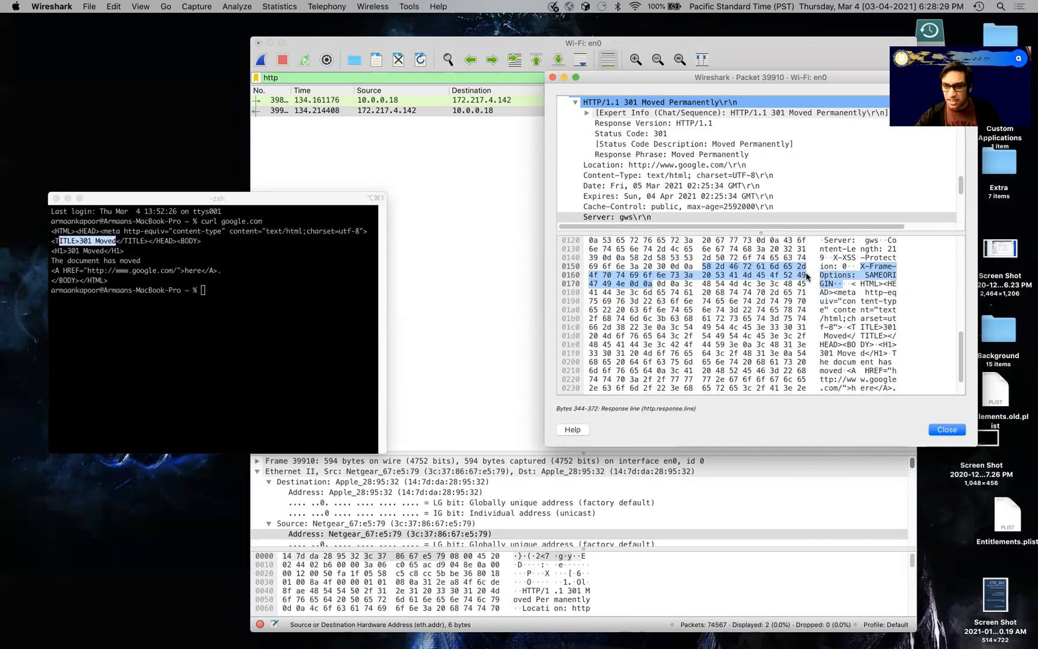
scroll(845, 256, up, 3)
click(845, 258)
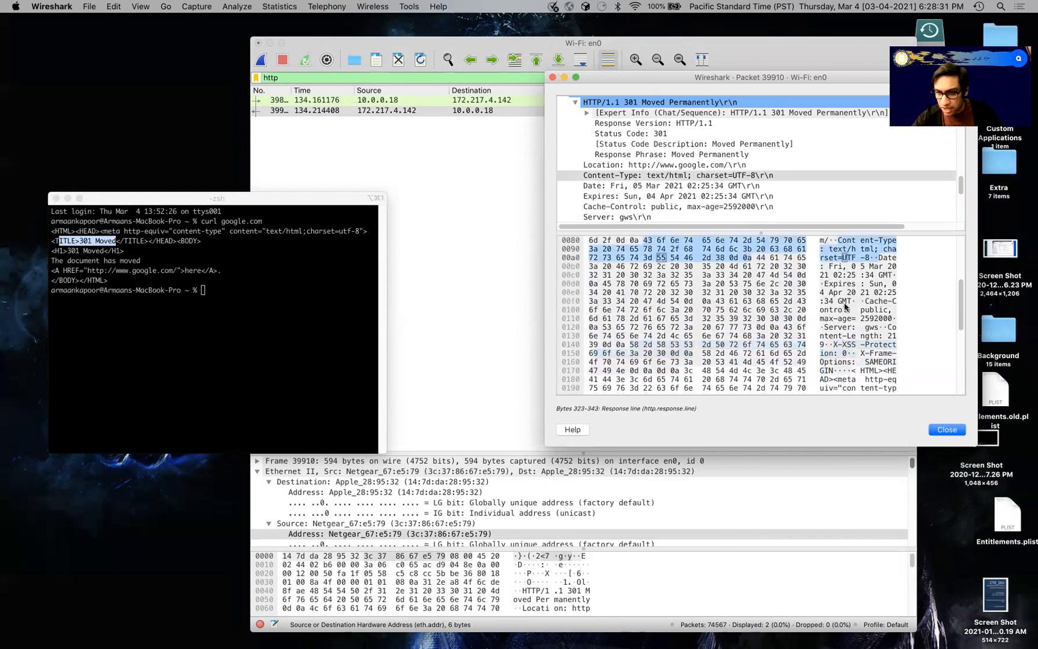
scroll(855, 344, up, 2)
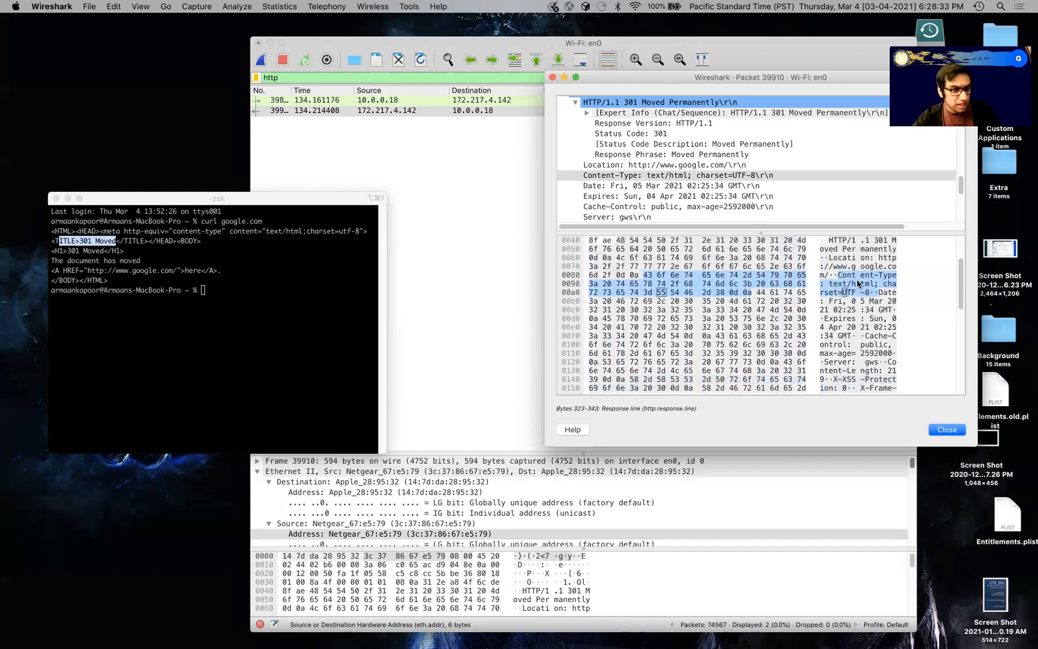
scroll(917, 308, down, 2)
scroll(898, 323, down, 6)
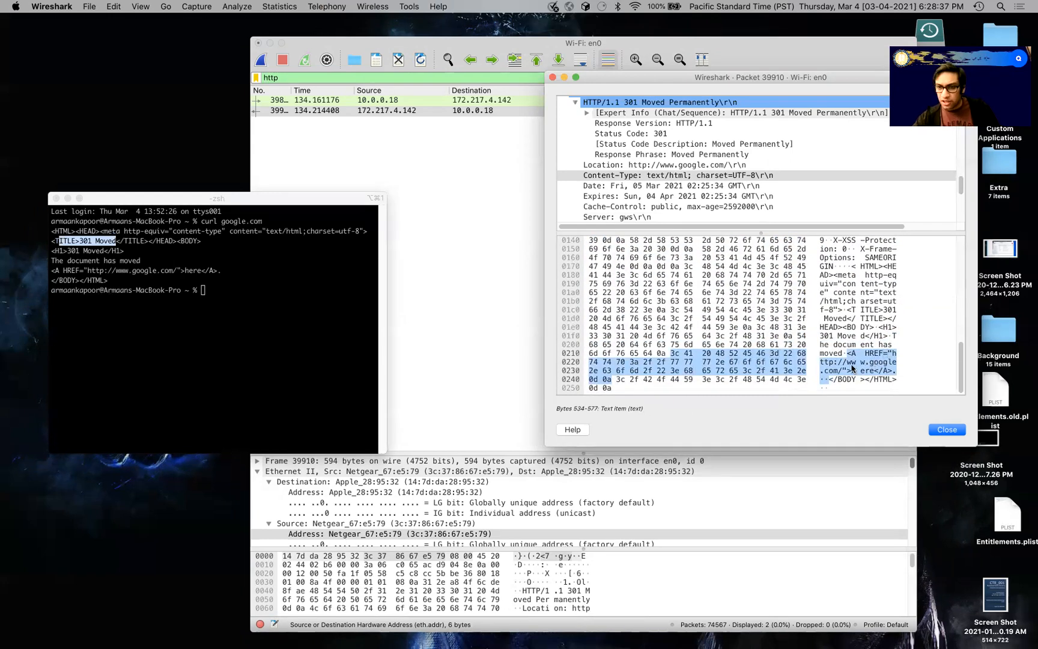
click(863, 364)
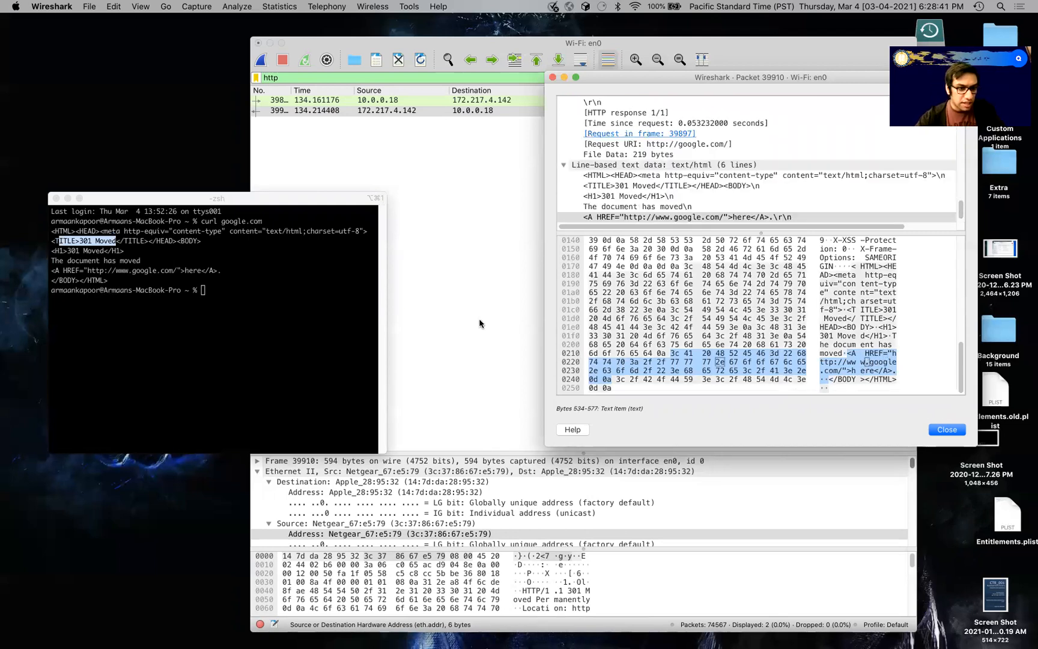
Step: Highlight the A HREF line in the iTerm2 curl output, and return to the matching bytes in the Wireshark packet window
click(231, 263)
drag(228, 270, 41, 272)
click(857, 373)
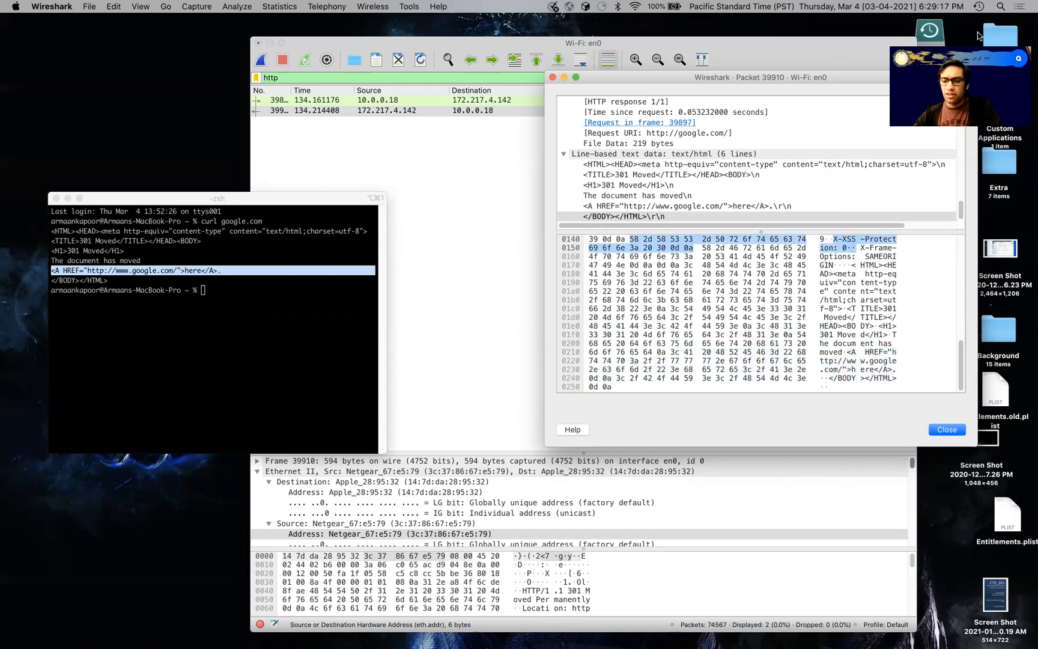
Step: Reposition the capture and packet windows, and close the front response packet window while keeping the capture open
drag(813, 76, 847, 70)
drag(465, 46, 407, 36)
click(882, 121)
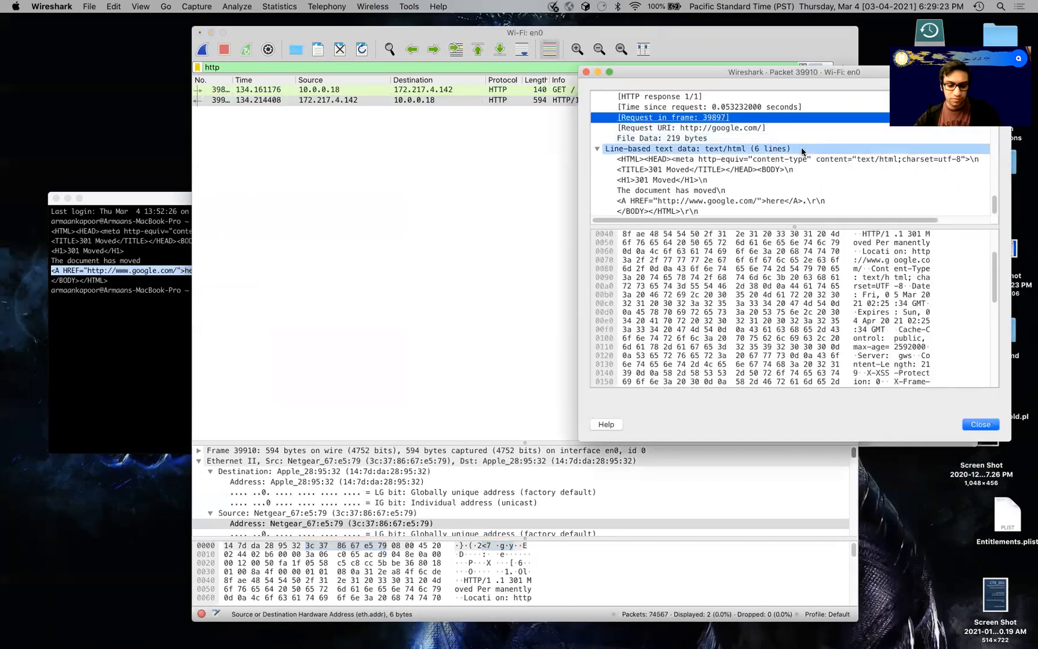
key(super+w)
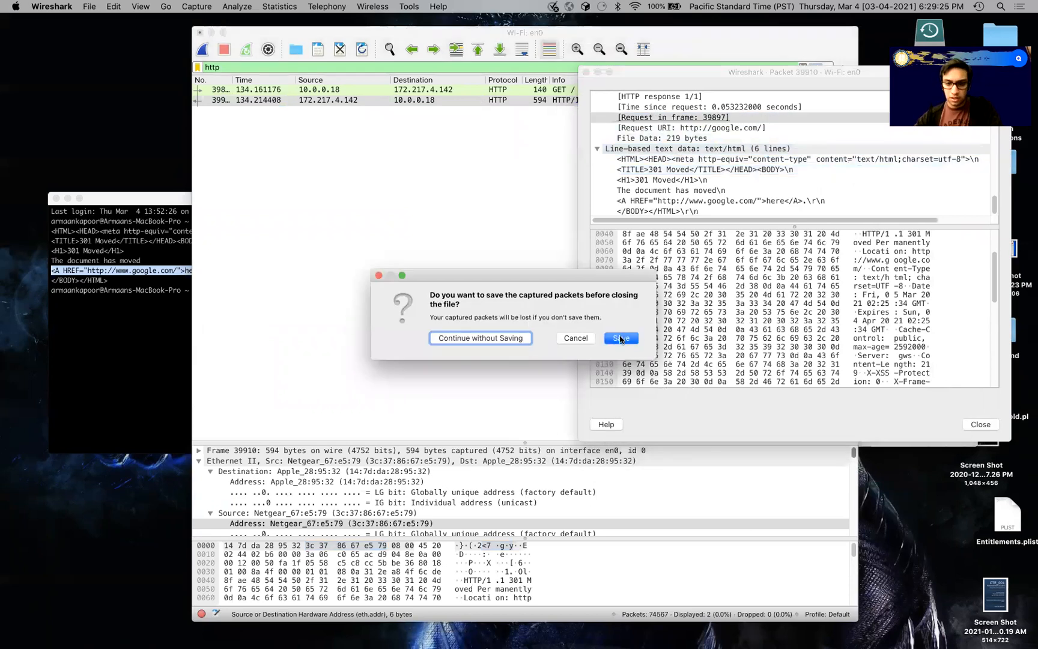
click(575, 338)
click(649, 71)
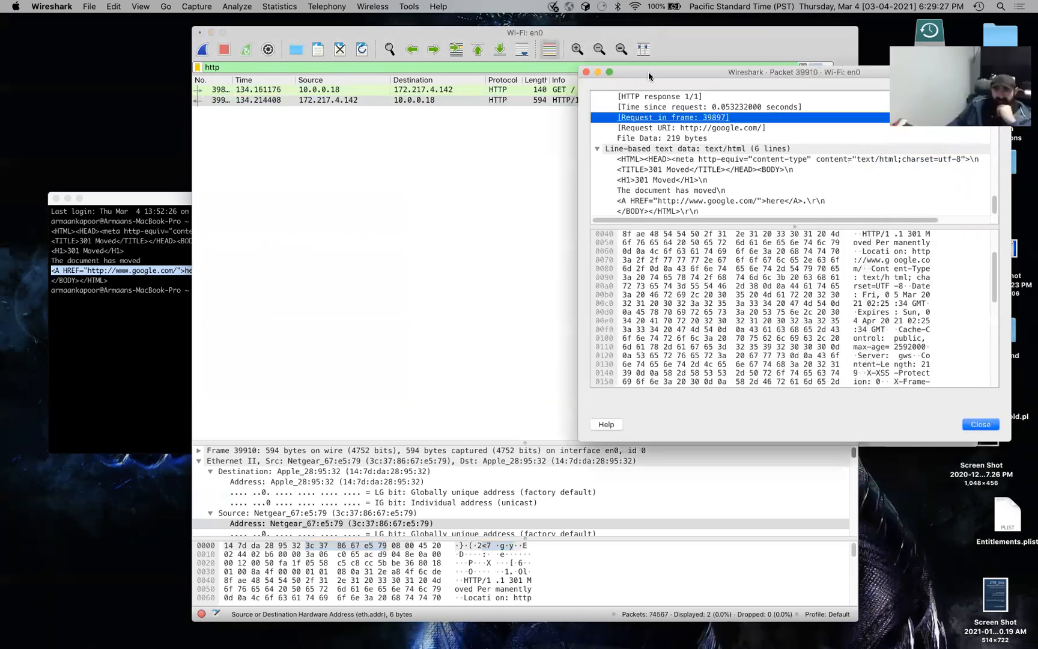
click(586, 71)
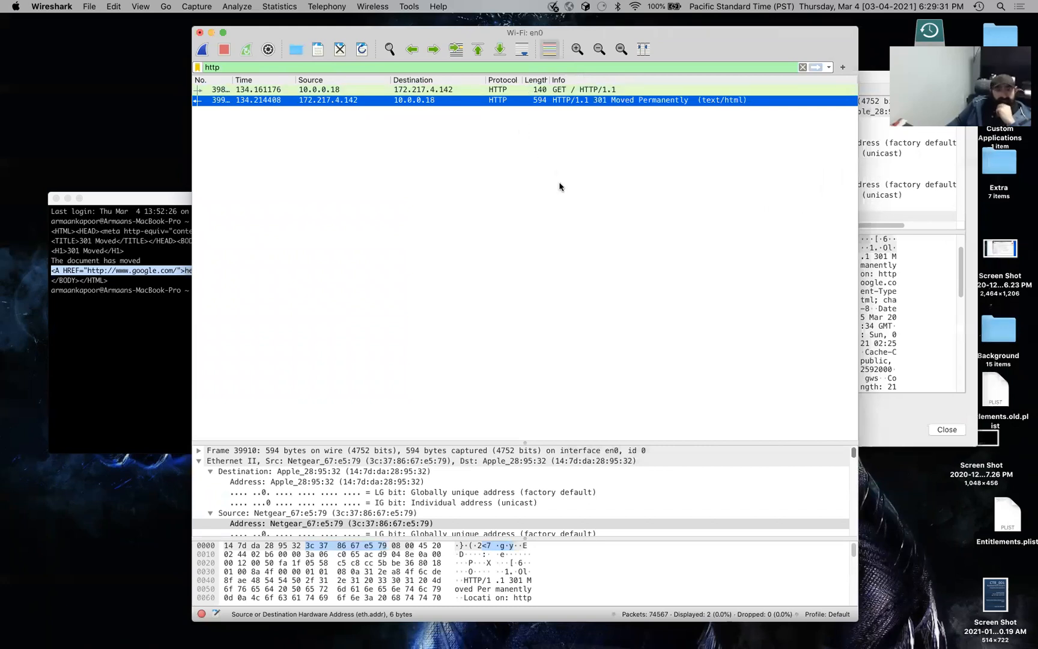
Step: Examine the packet bytes in the remaining response window down to the closing HTML tag, and return to the filtered packet list
click(876, 80)
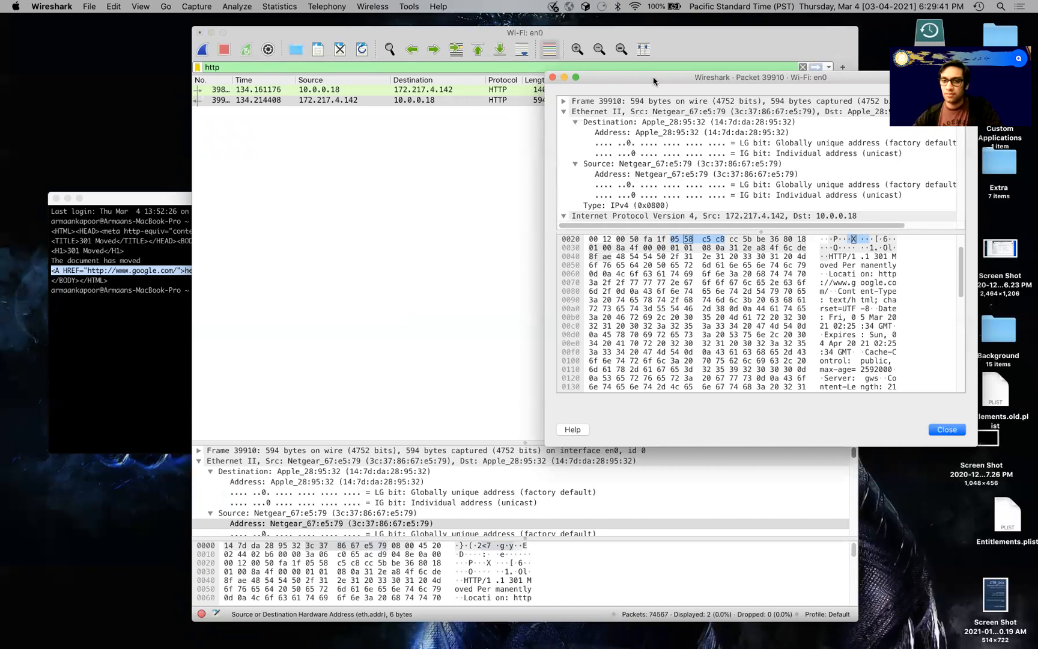
scroll(839, 315, down, 3)
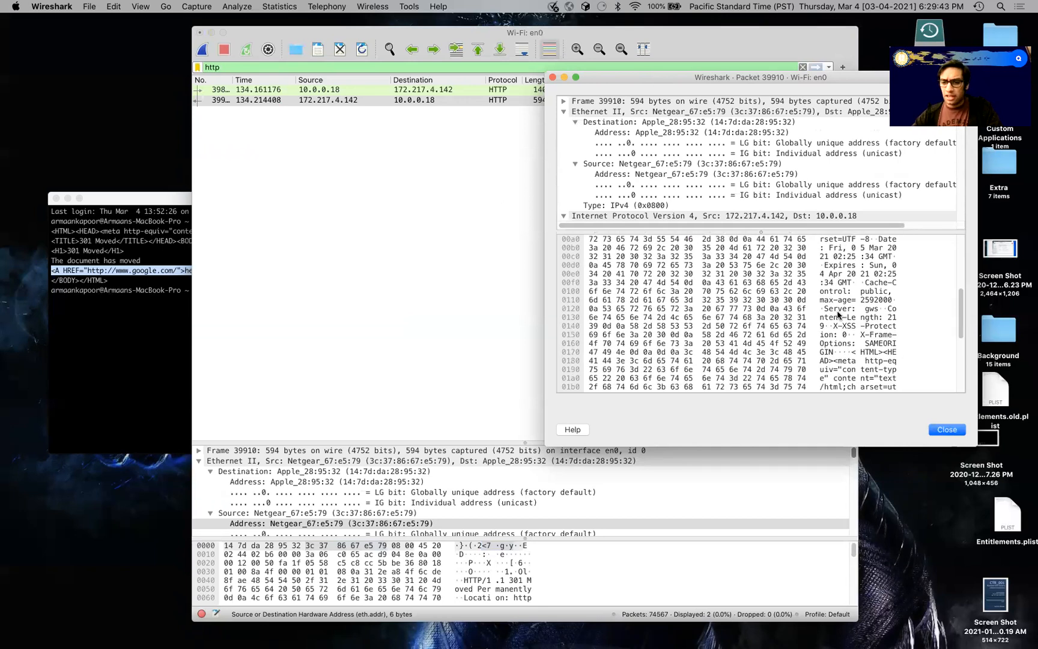
scroll(841, 316, down, 3)
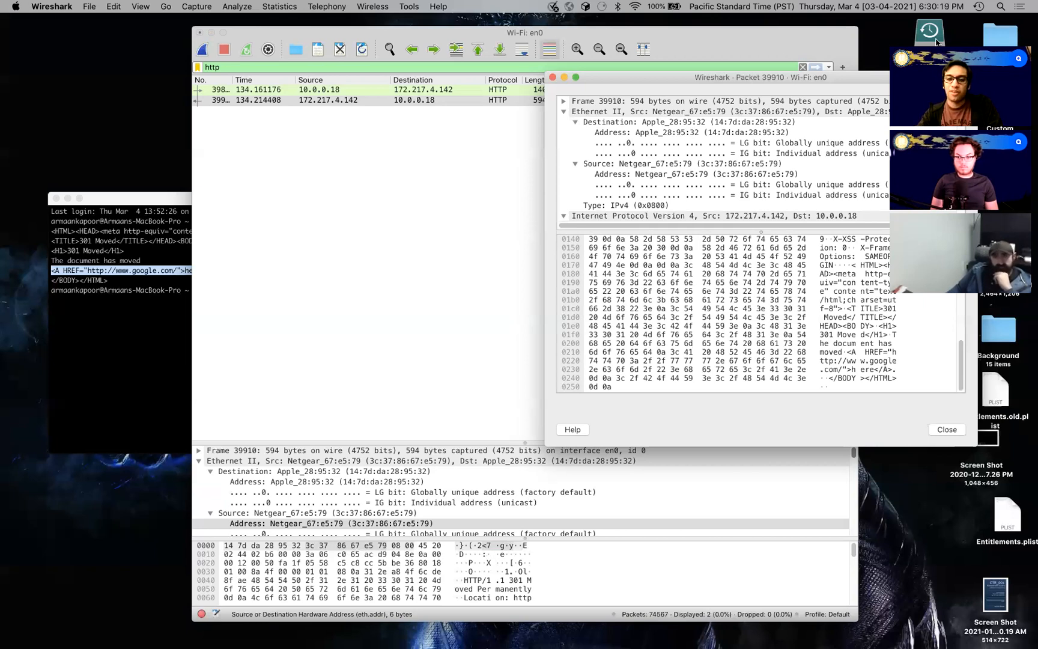
click(401, 174)
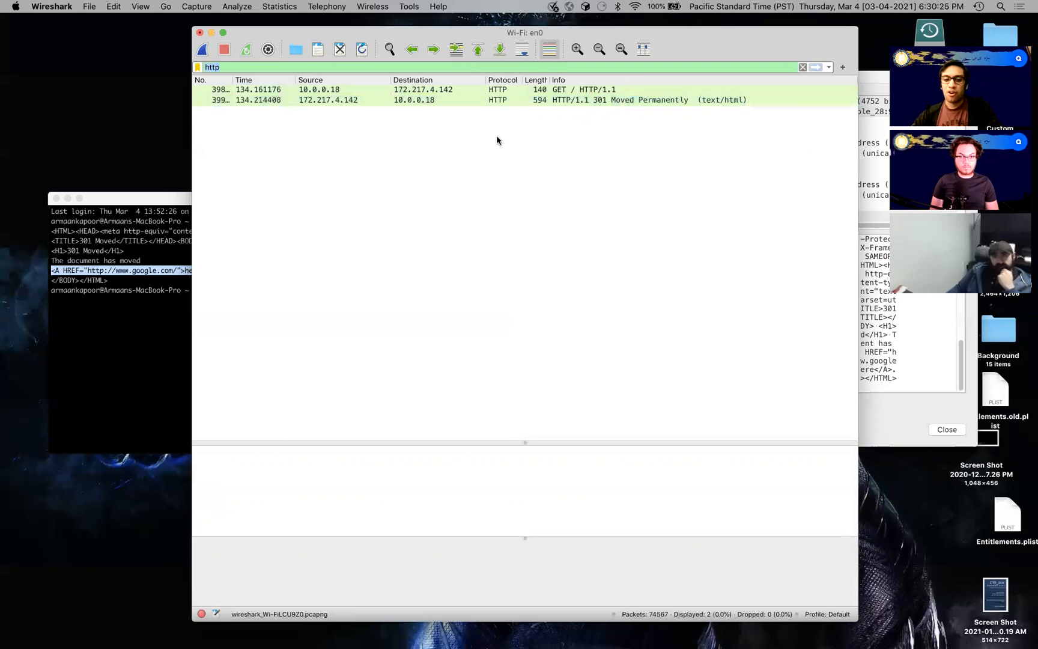
click(878, 220)
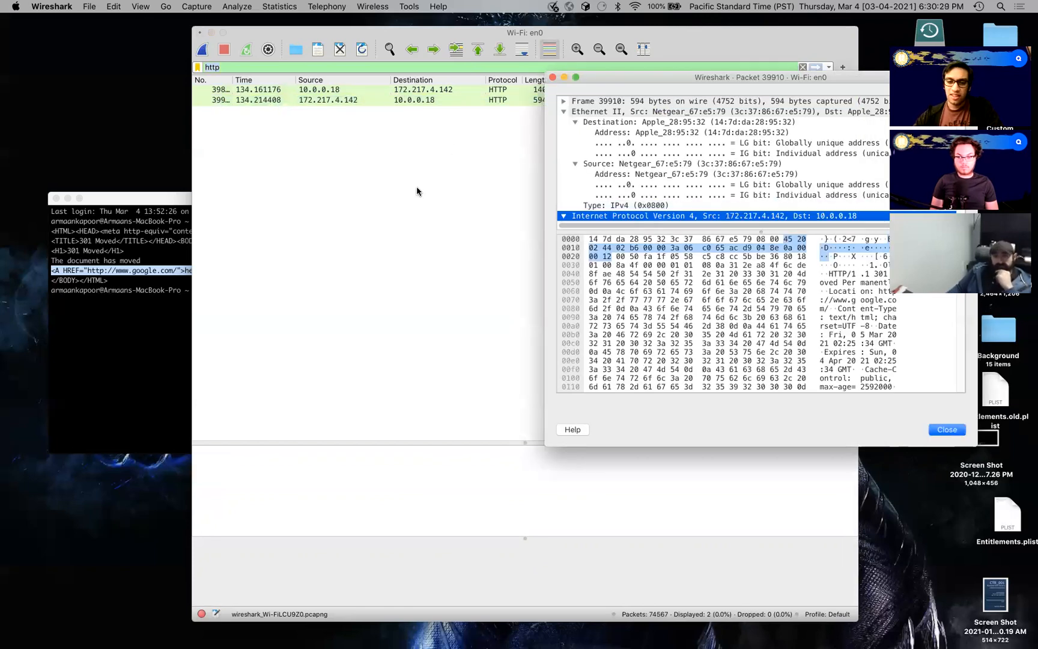
click(431, 214)
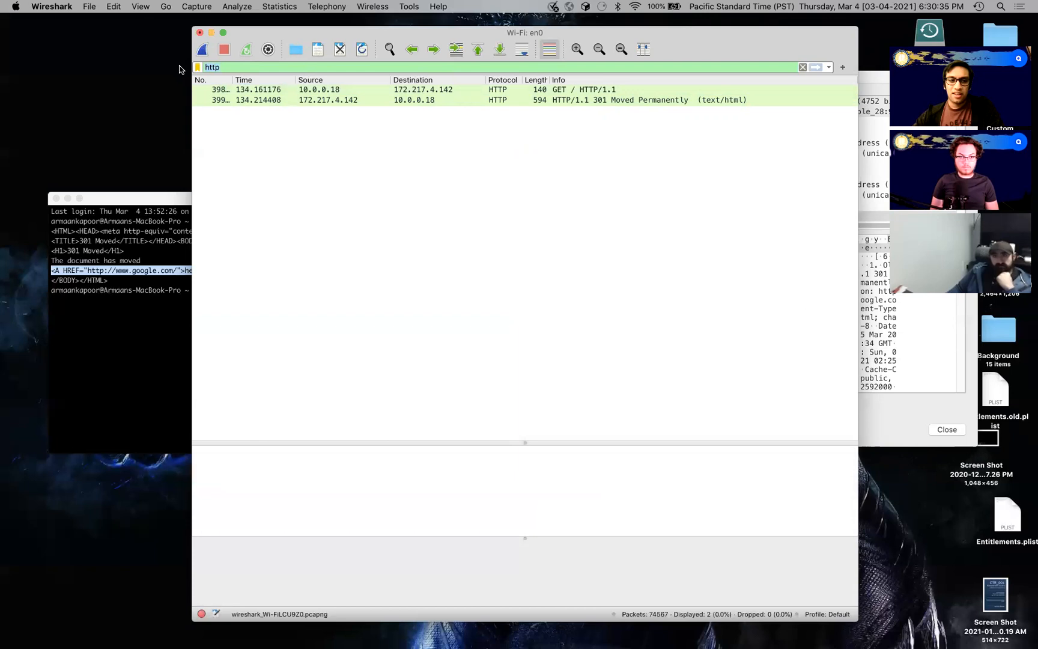
Step: Clear the http display filter text and start a new Wi-Fi capture without saving the previous packets
mouse_move(203, 67)
mouse_down()
mouse_move(233, 67)
mouse_move(220, 68)
mouse_up()
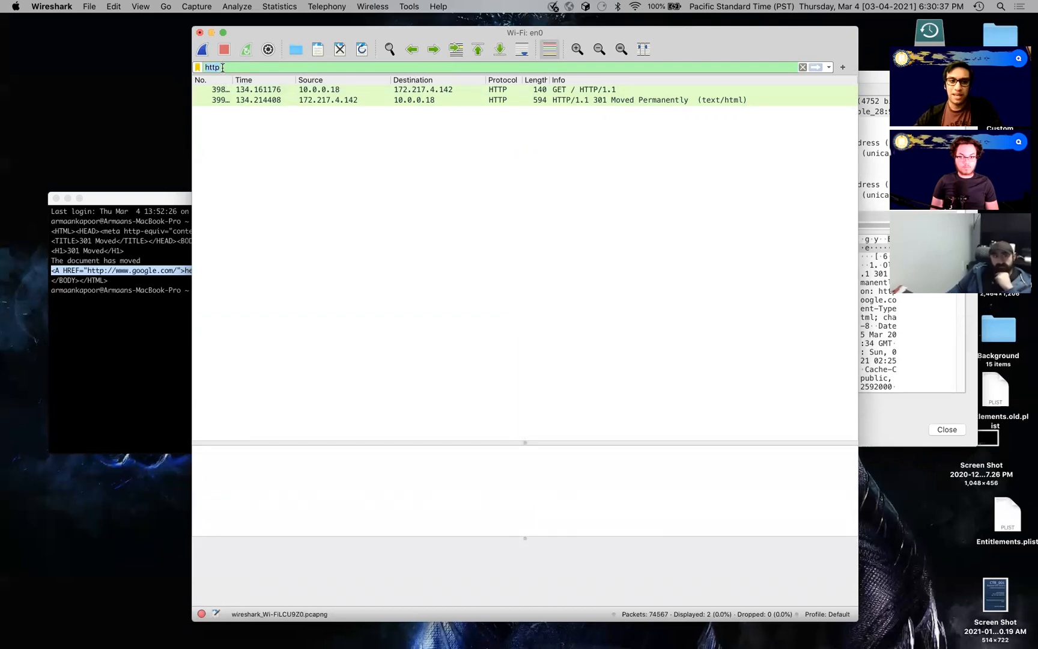
key(BackSpace)
key(BackSpace)
key(BackSpace)
key(BackSpace)
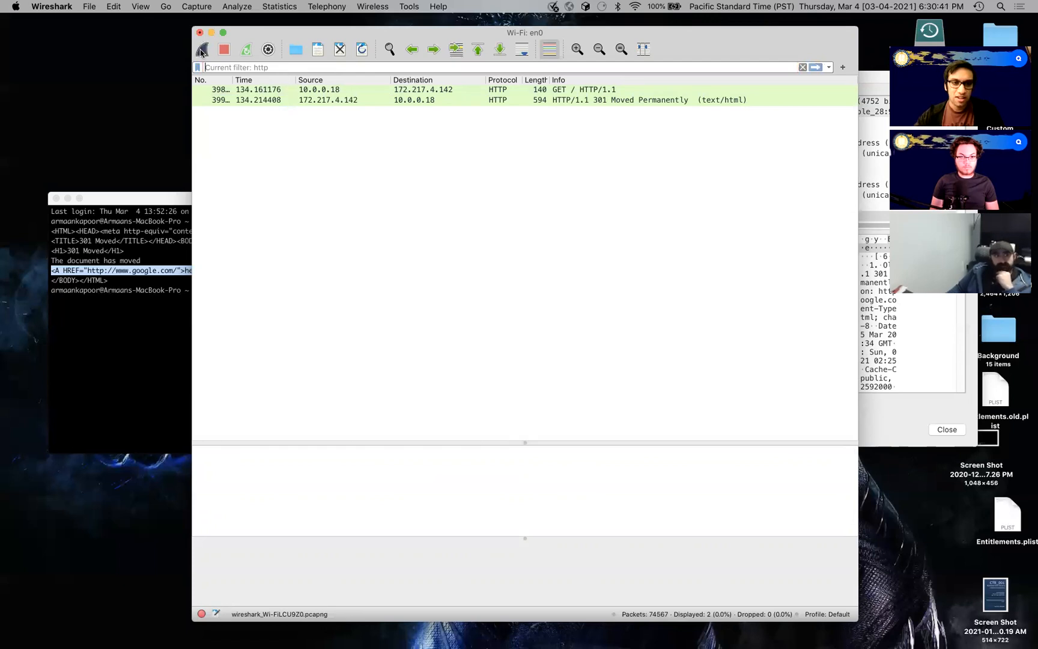
click(202, 50)
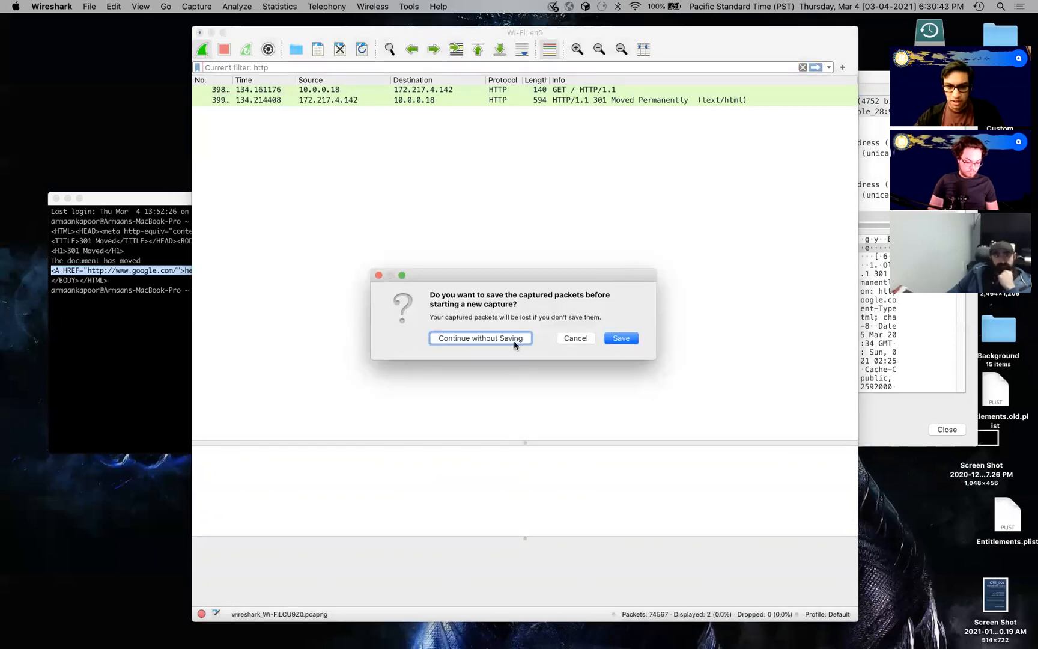
click(496, 339)
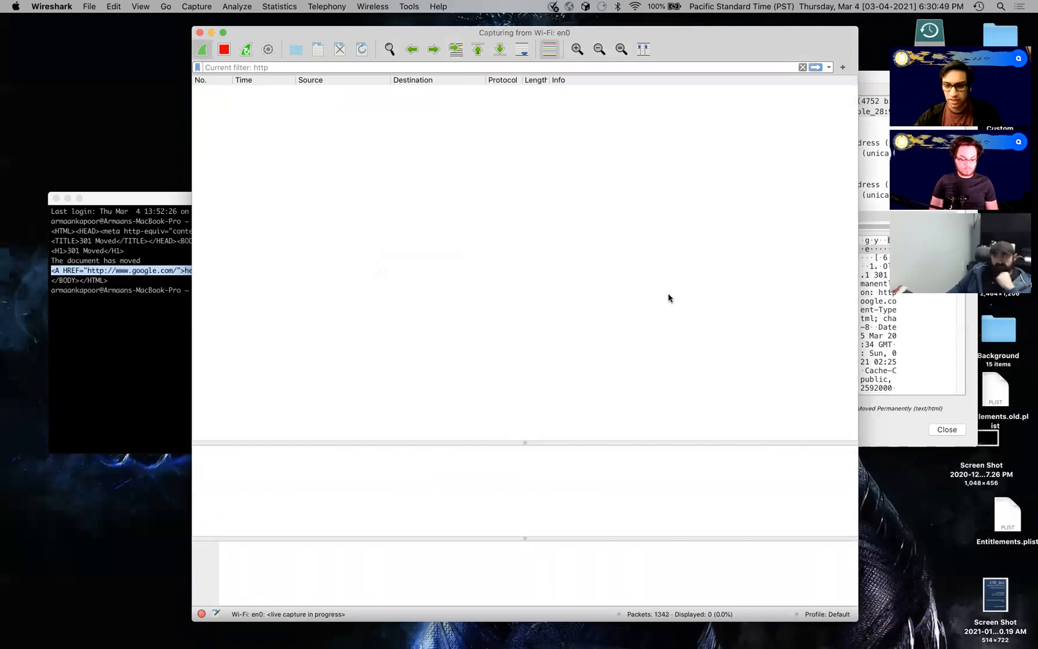
Step: Switch to the Brave browser and load google.com in a new tab
mouse_move(841, 646)
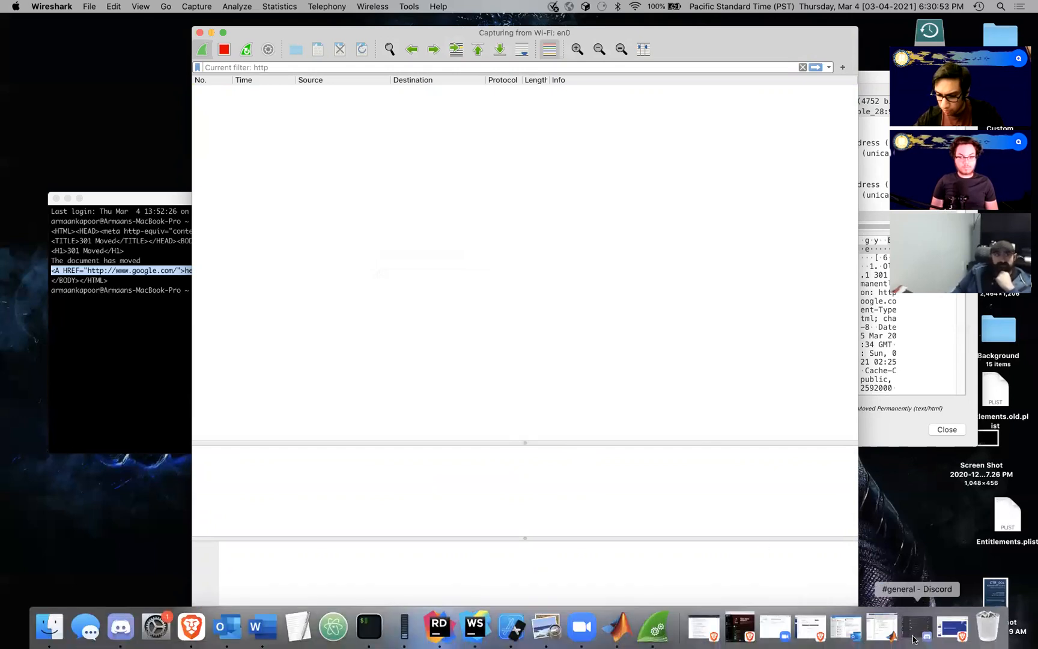
click(953, 628)
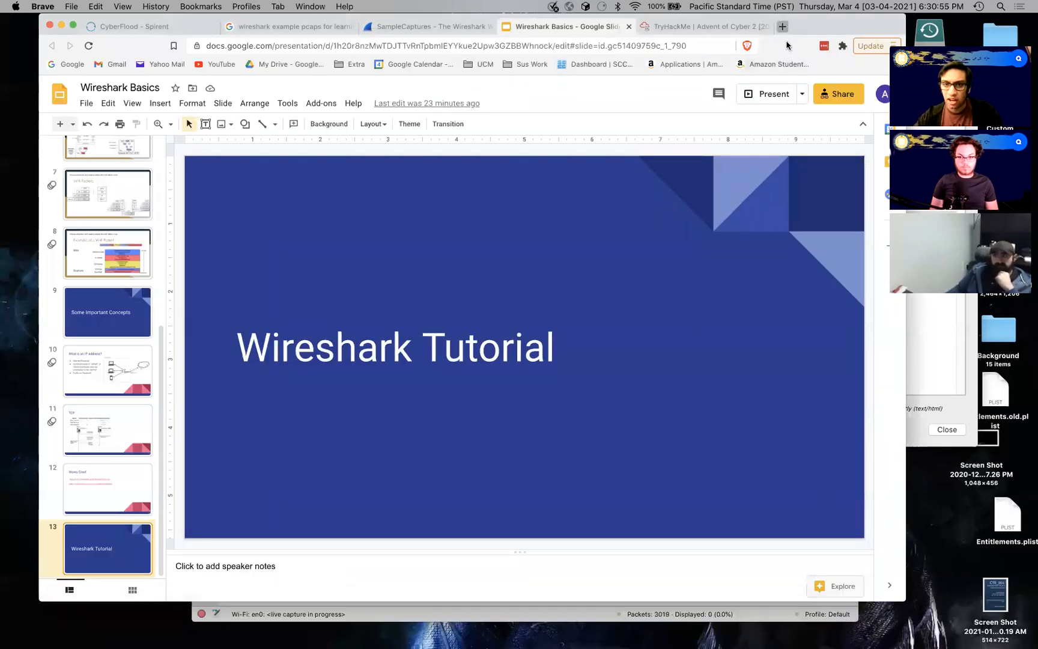
click(783, 27)
text(goog)
key(Return)
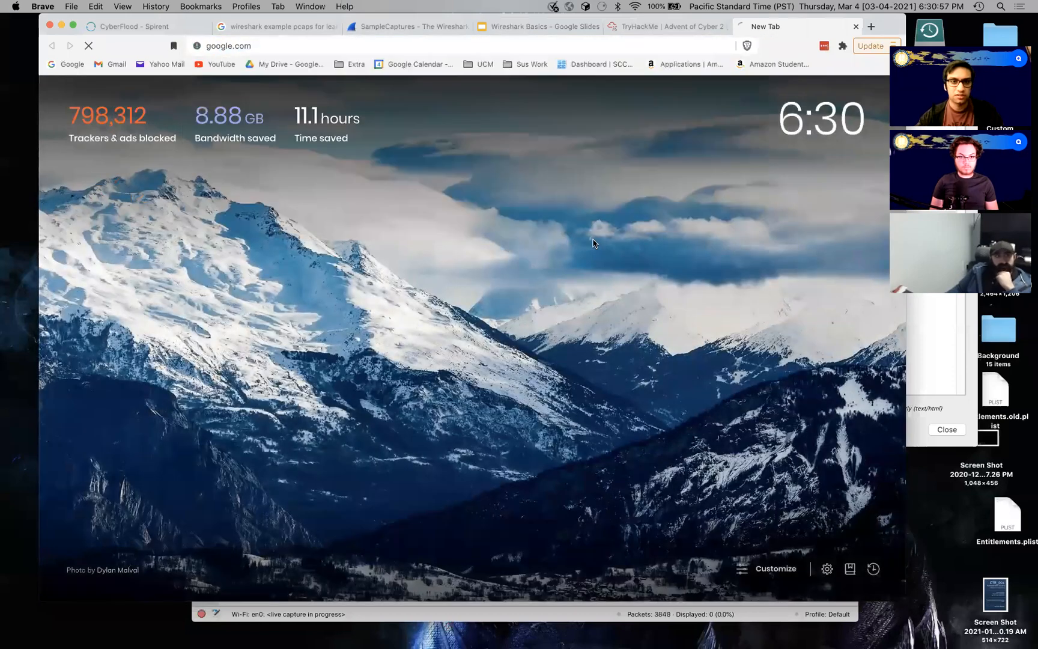
Step: Return to Wireshark, stop the capture, and apply the empty display filter to list all captured packets
click(542, 616)
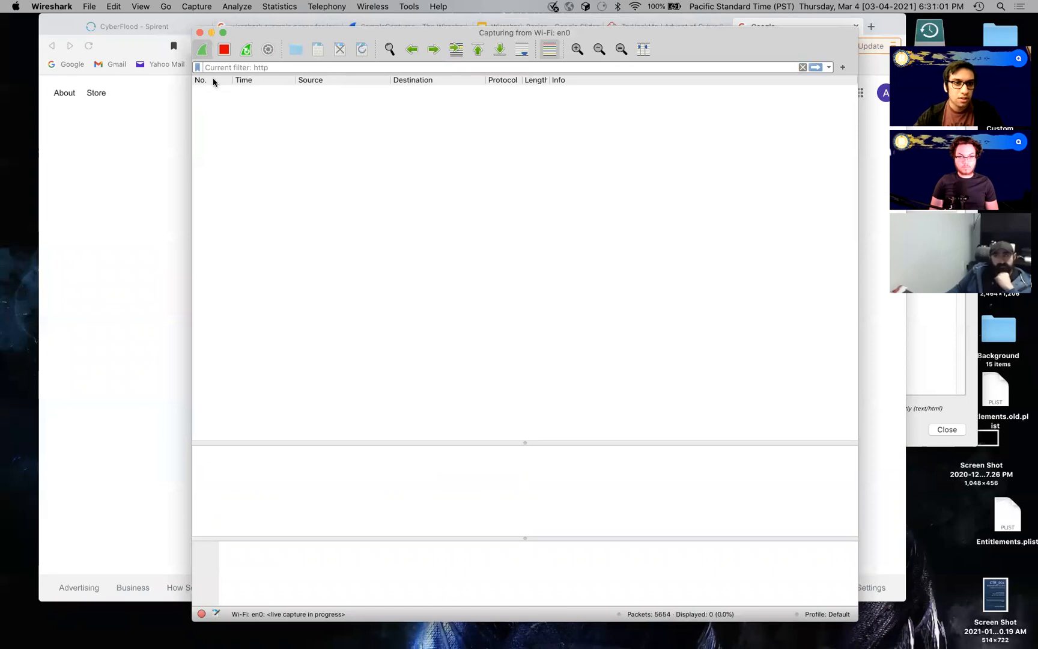
click(223, 50)
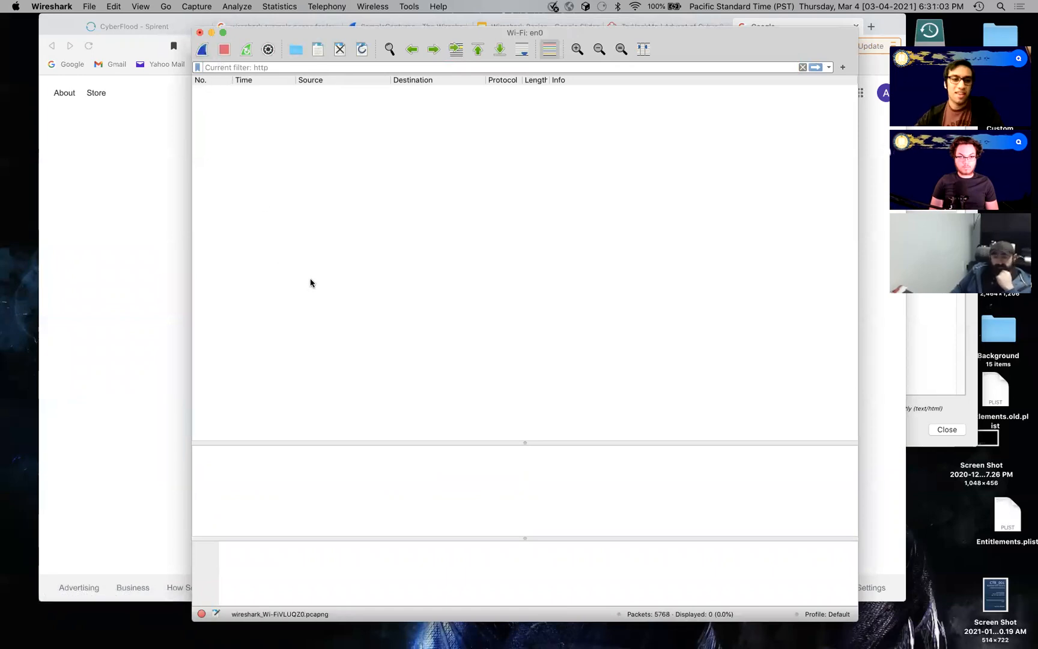
key(Return)
scroll(358, 287, down, 20)
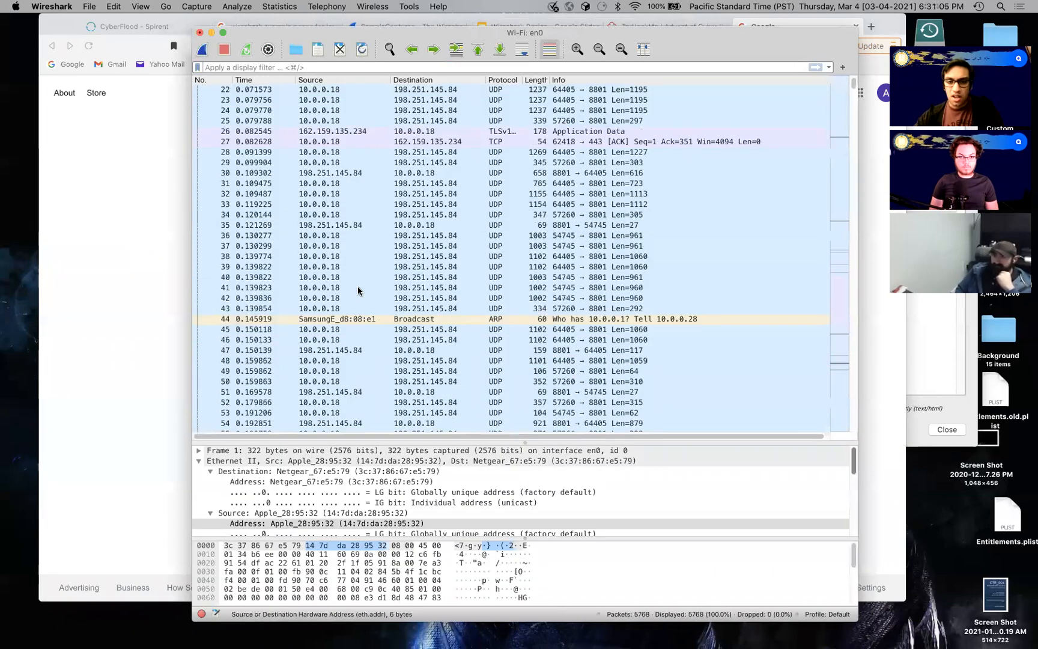
scroll(358, 286, down, 15)
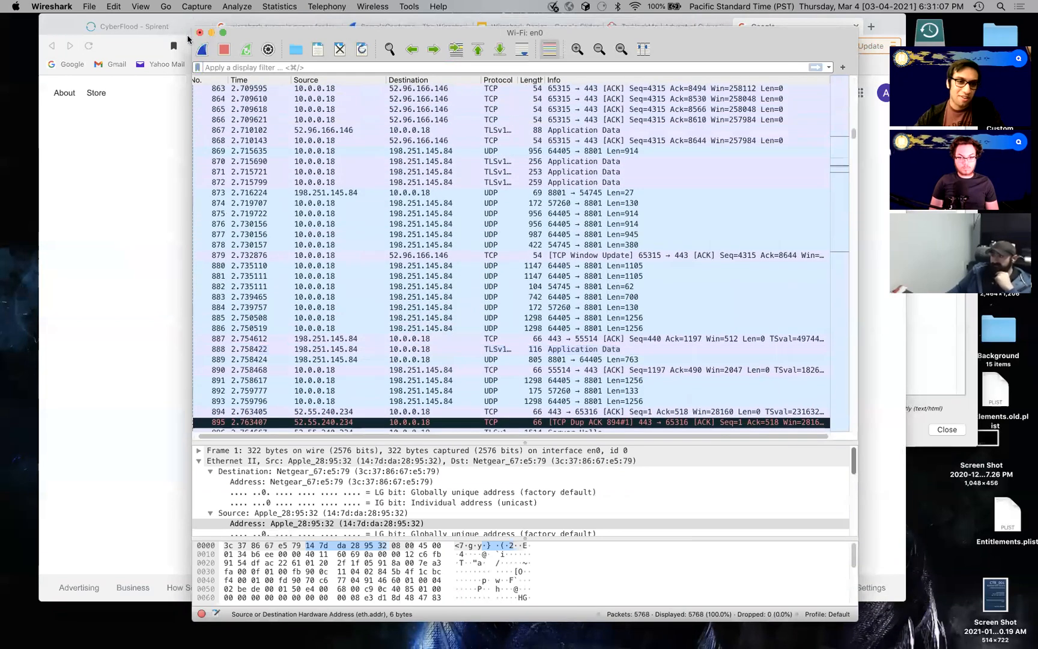
Step: Switch to Brave, reveal the full Google address, and highlight the s in https to examine its protocol
click(135, 180)
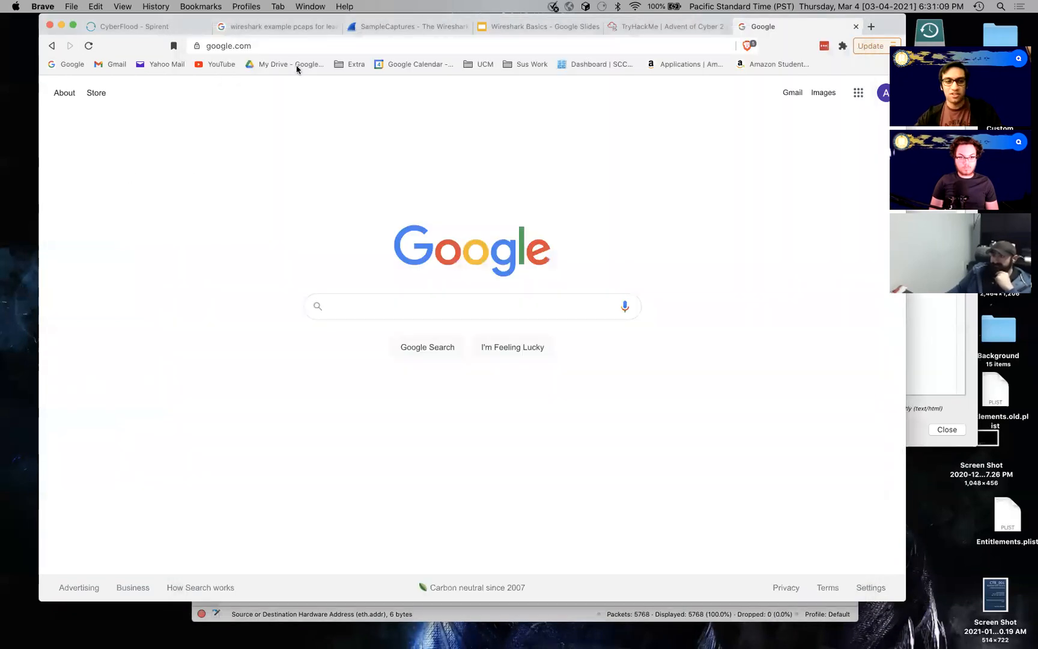
click(210, 46)
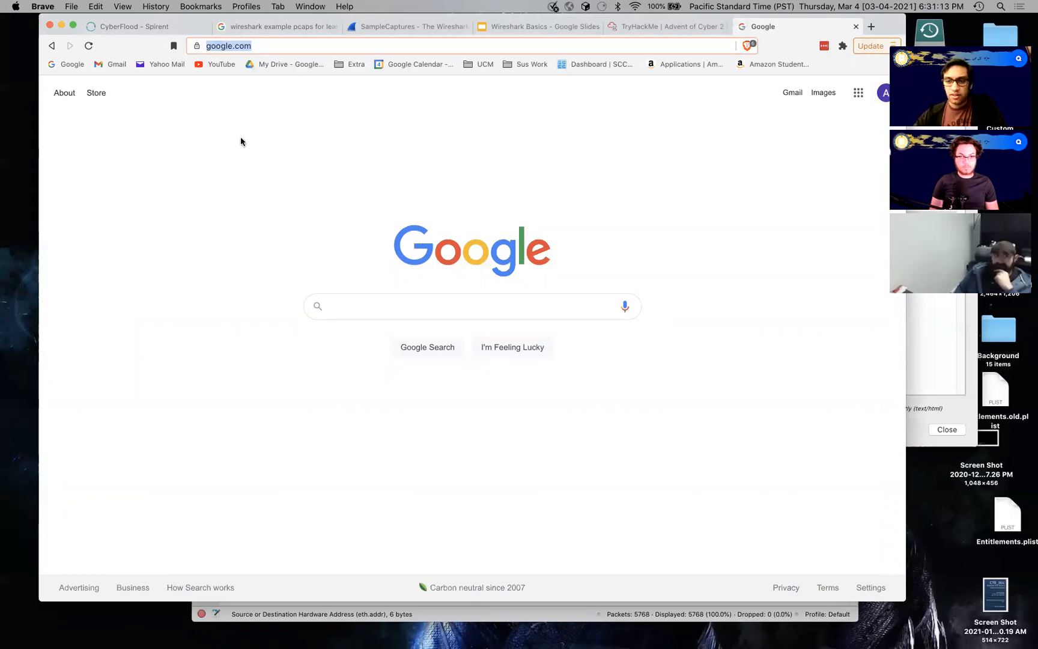
click(211, 126)
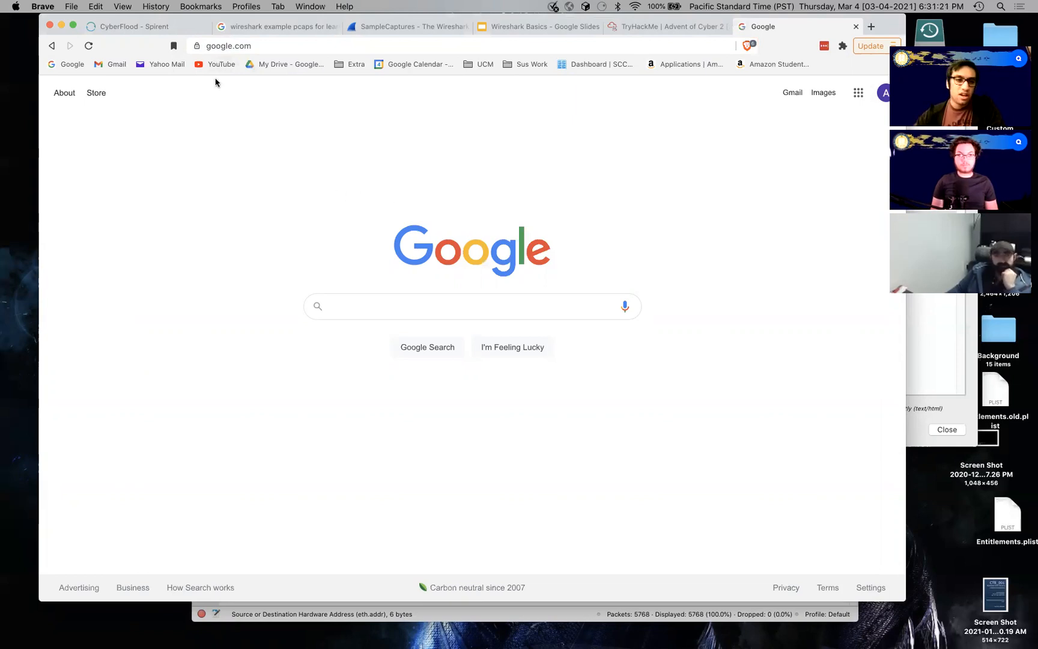
click(216, 47)
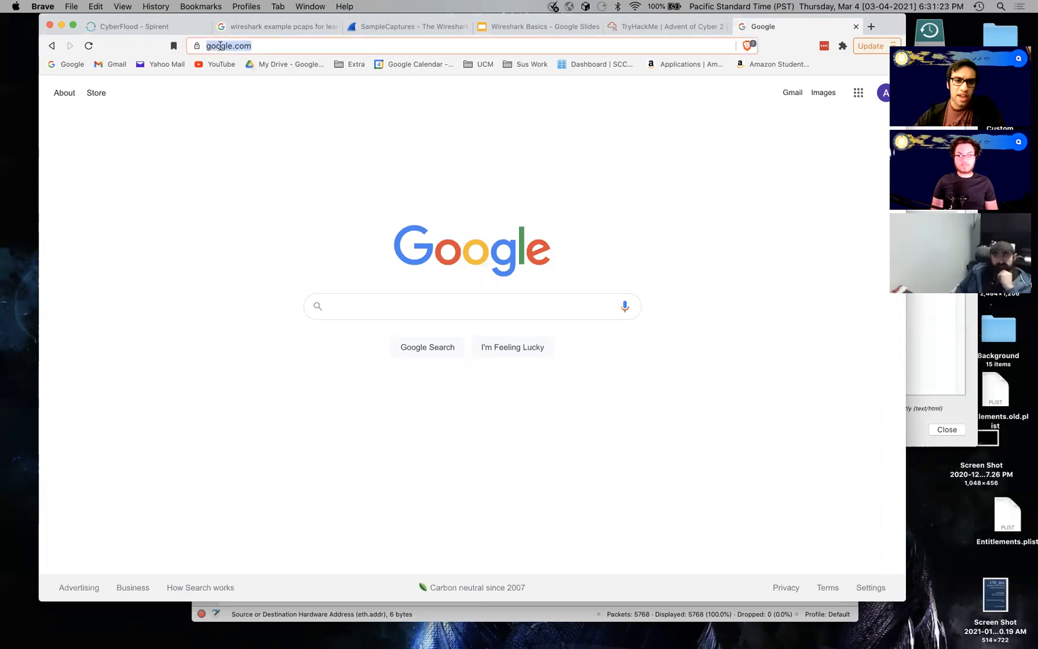
click(220, 46)
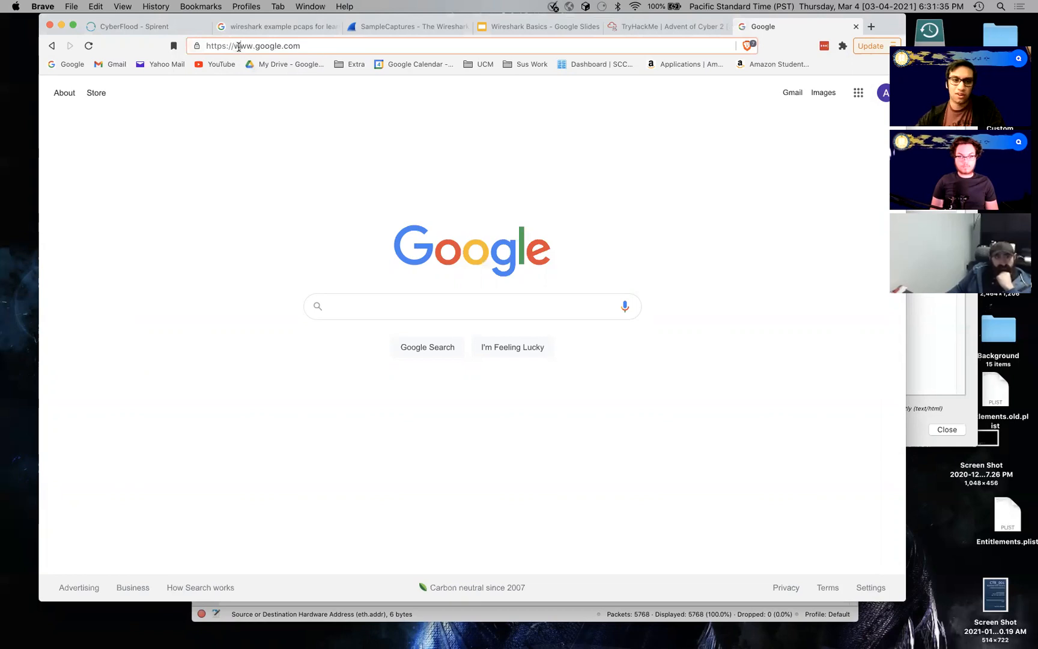
mouse_move(305, 47)
mouse_down()
mouse_move(227, 47)
mouse_move(316, 47)
mouse_up()
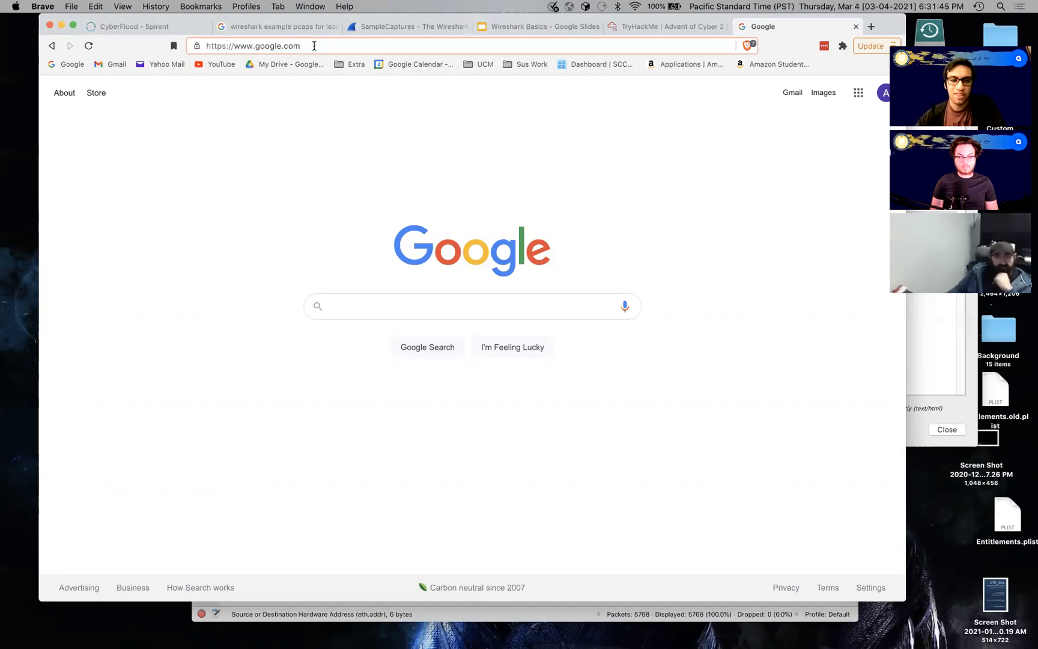
drag(308, 46, 221, 46)
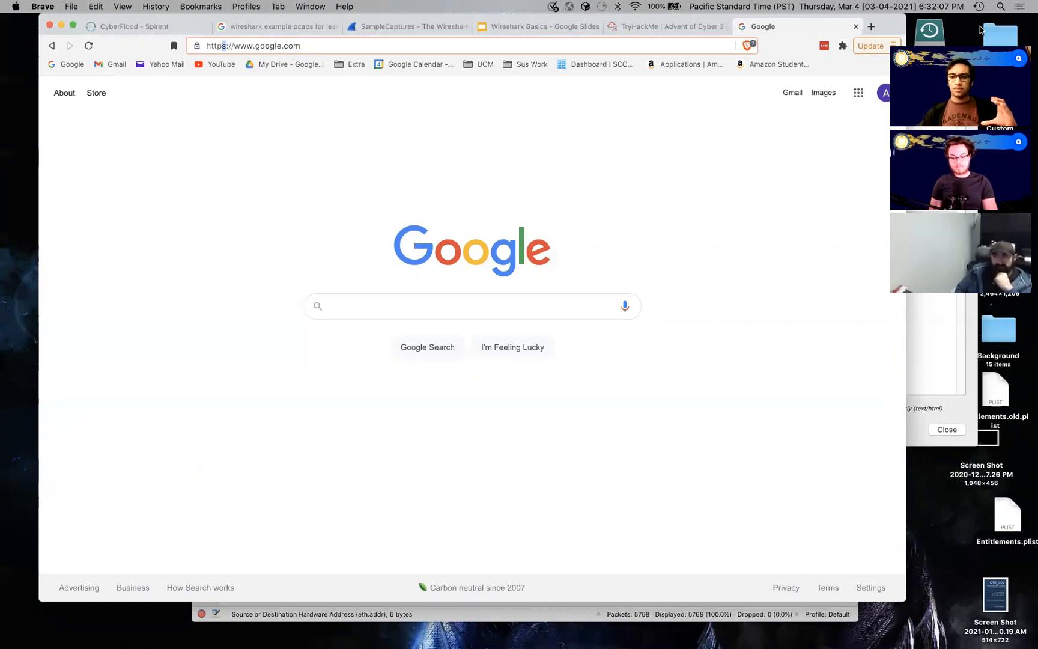
click(673, 155)
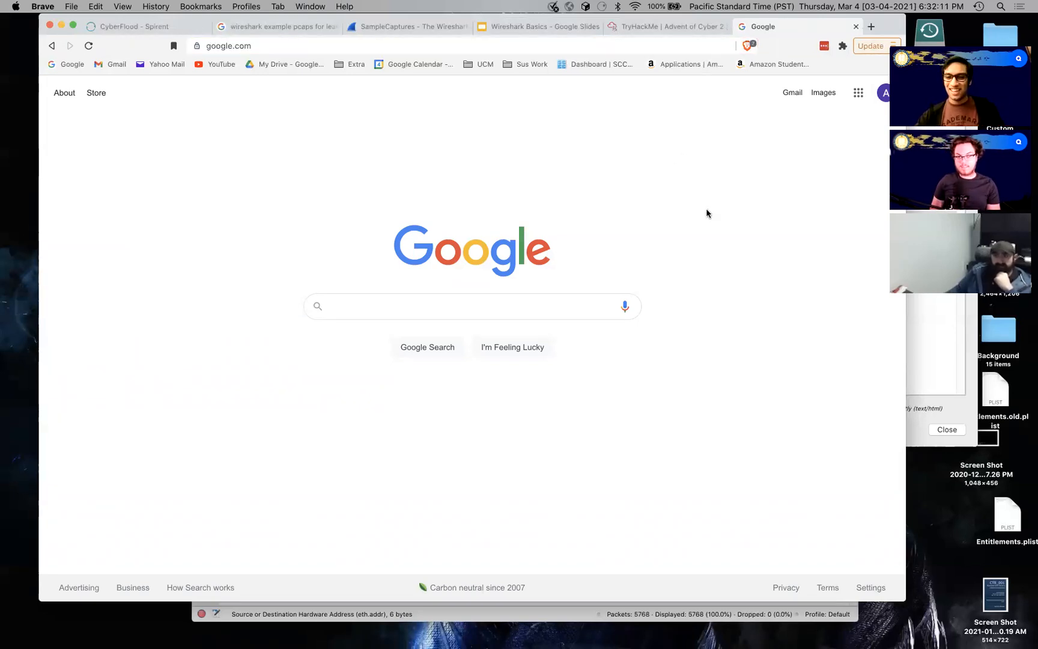
Step: Return to Wireshark and close the leftover packet 39910 window
click(923, 318)
click(854, 317)
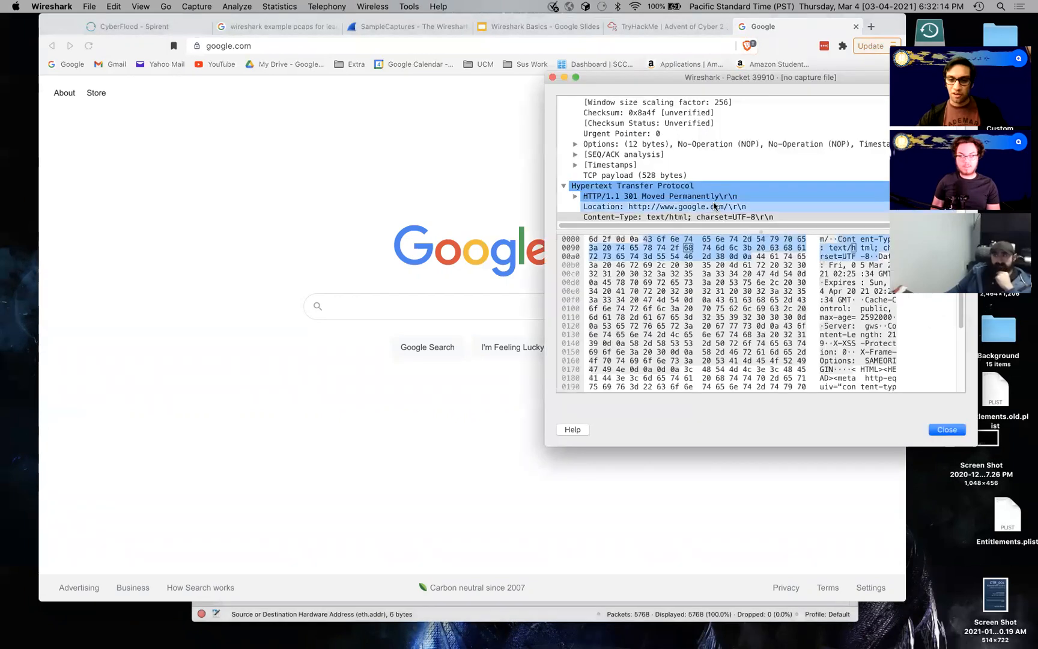
click(553, 78)
Step: Open TLS packet 935 from the packet list to examine its details and encrypted bytes, and return to its row
scroll(387, 380, down, 5)
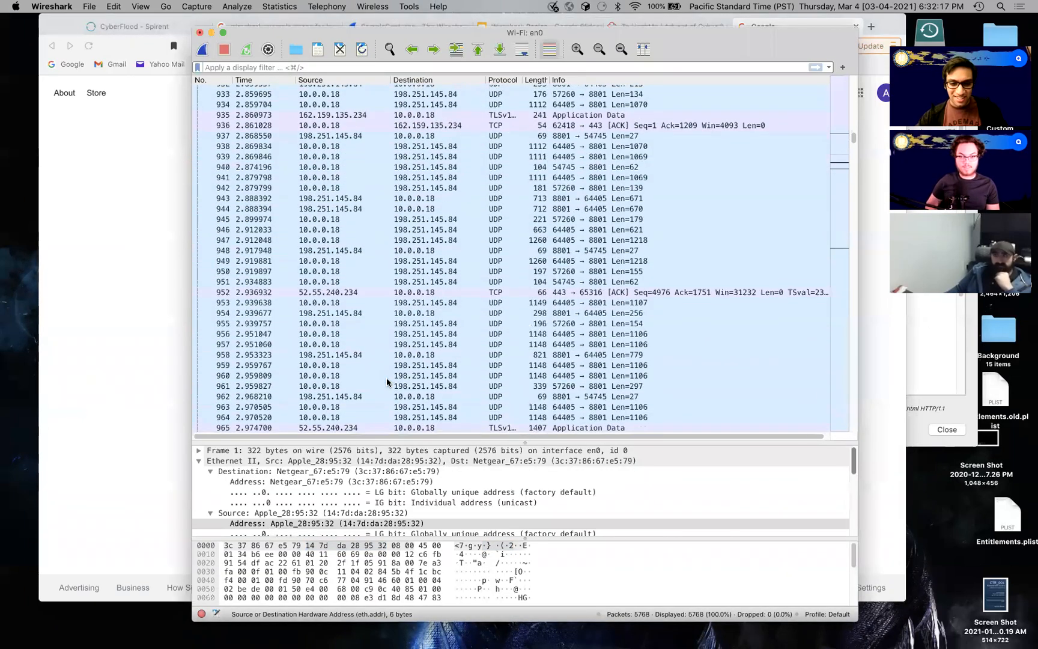
click(500, 119)
scroll(501, 122, up, 1)
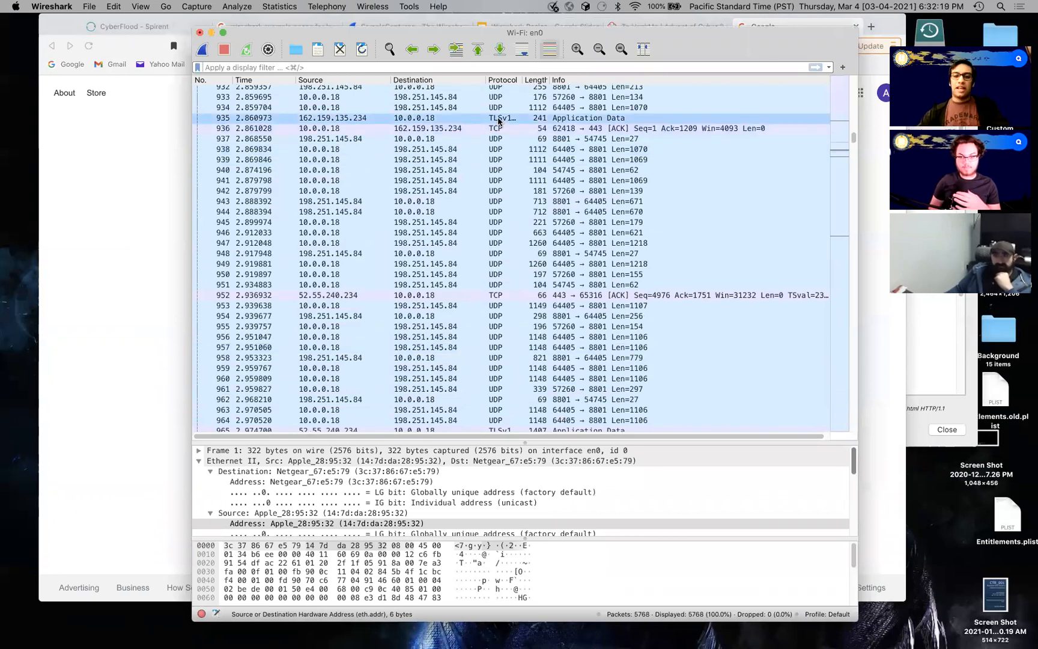
double_click(499, 120)
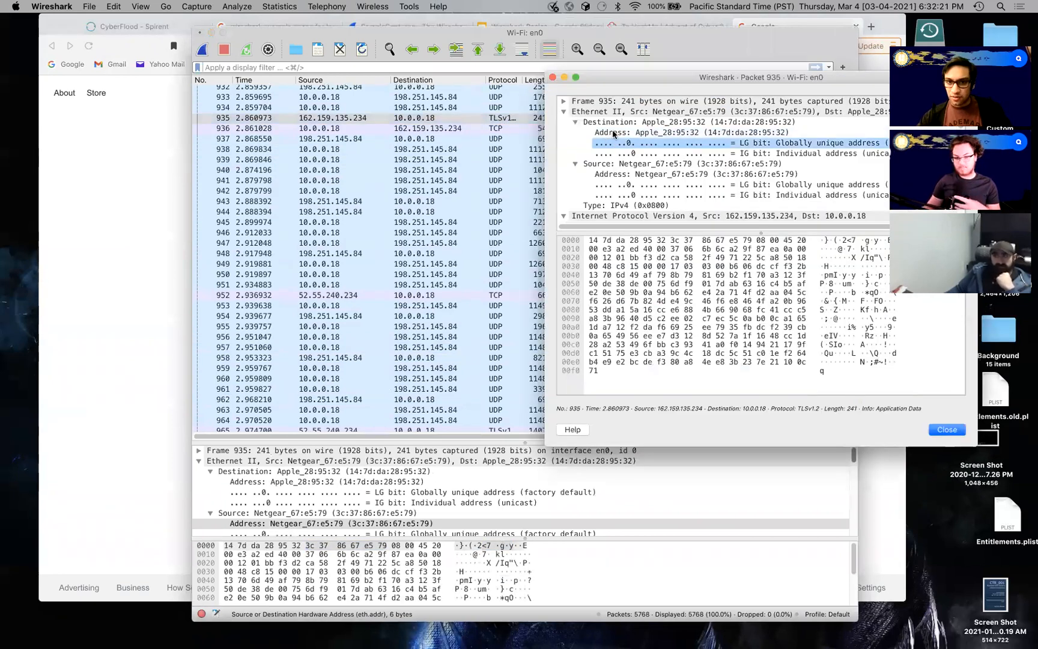
scroll(590, 215, down, 3)
scroll(586, 198, up, 5)
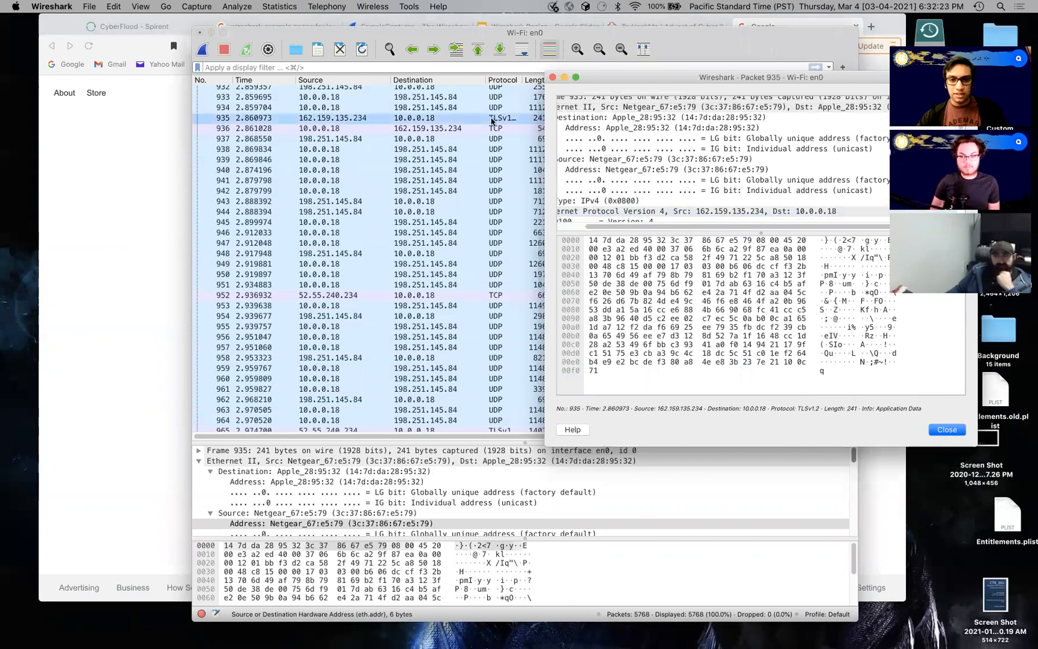
click(492, 119)
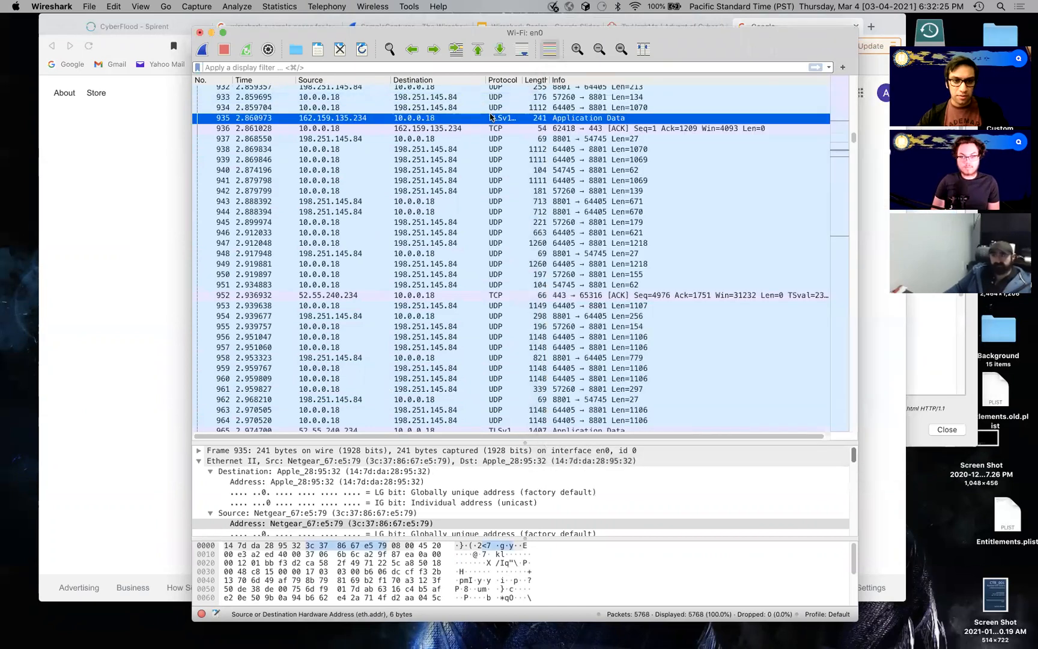
Step: Open UDP packet 1061 further down the packet list, examine its protocol details and bytes, and close its window
scroll(498, 129, down, 2)
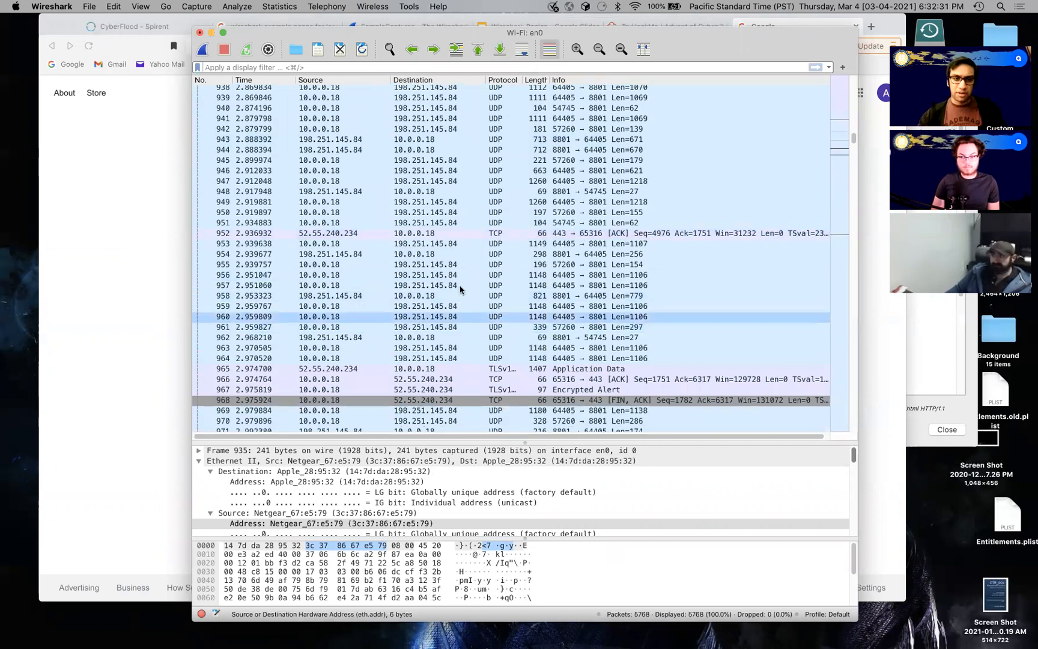
scroll(463, 289, down, 20)
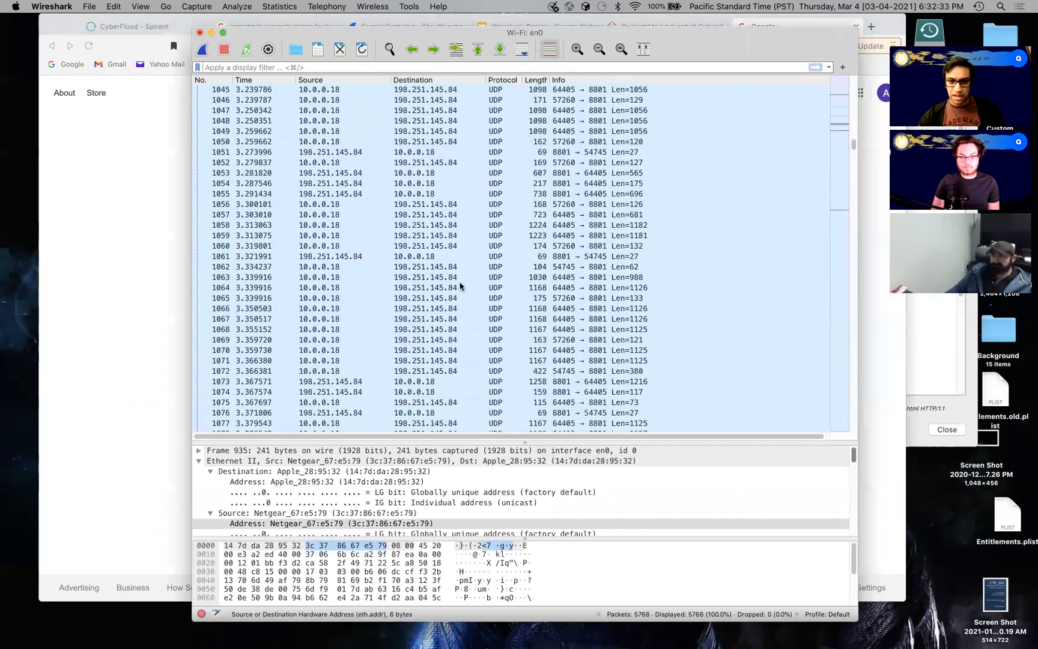
double_click(498, 258)
scroll(600, 165, down, 3)
scroll(599, 166, down, 3)
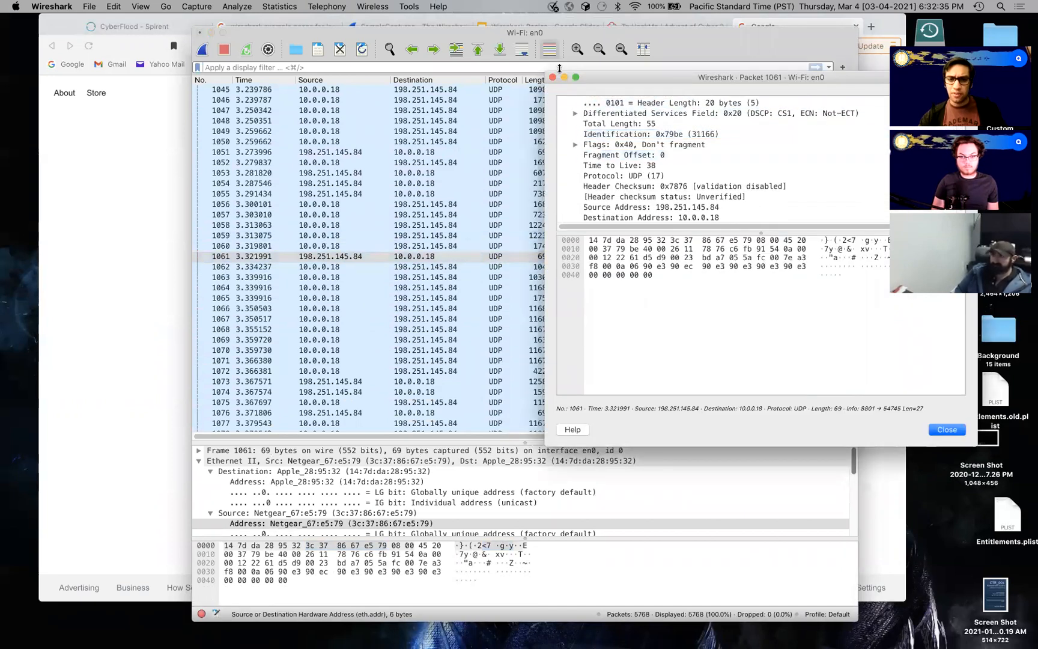
click(552, 77)
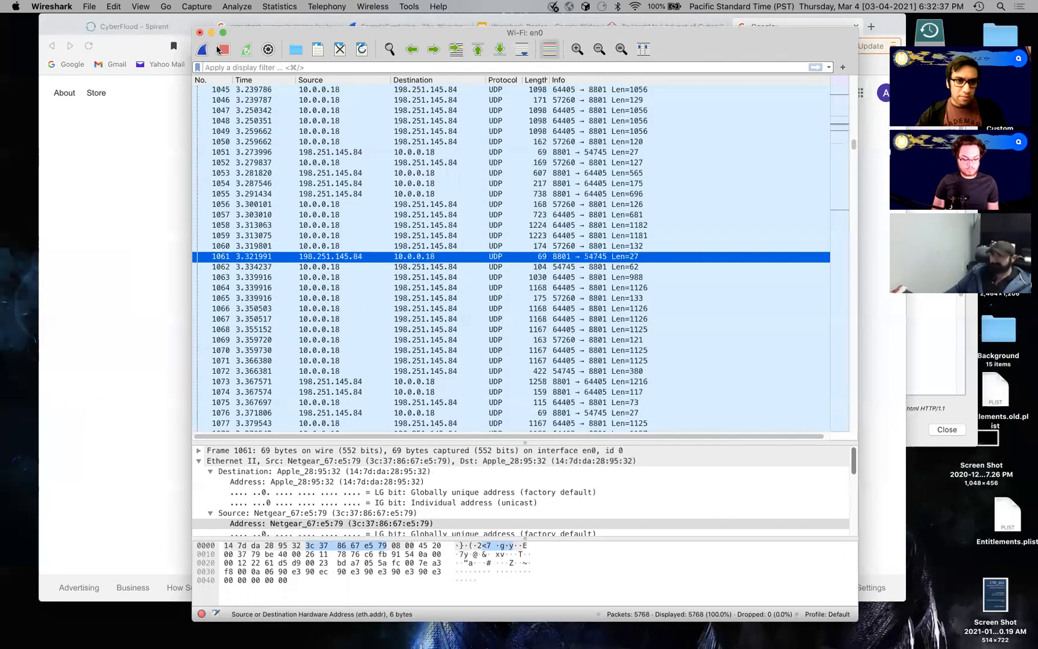
Step: Quit Wireshark without saving the captured packets, and minimize Brave after switching it to the SampleCaptures wiki page
click(199, 33)
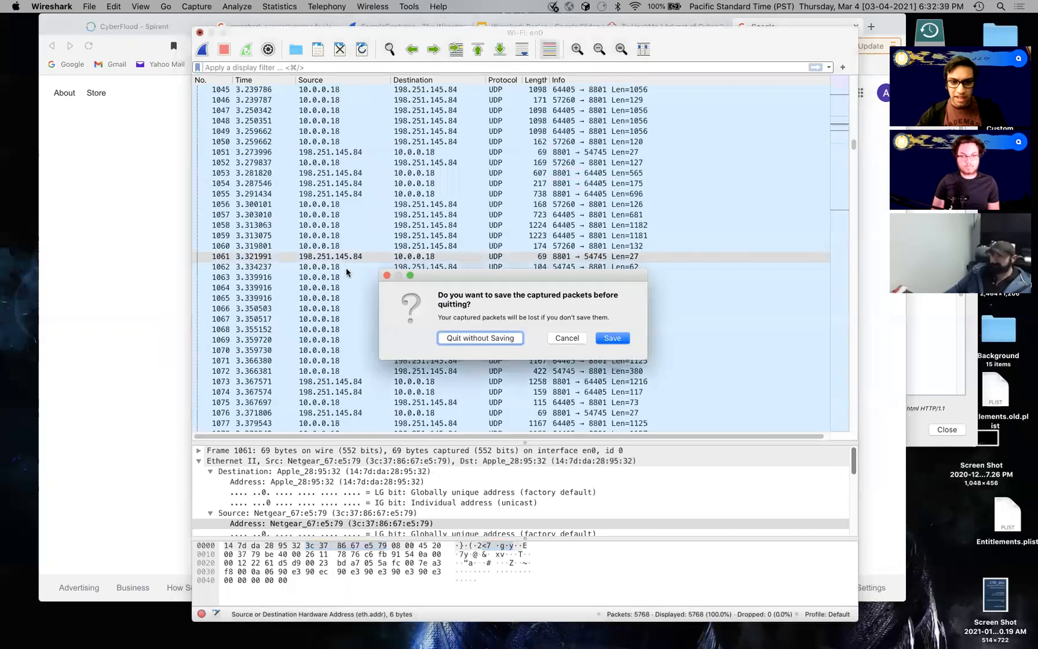
click(470, 338)
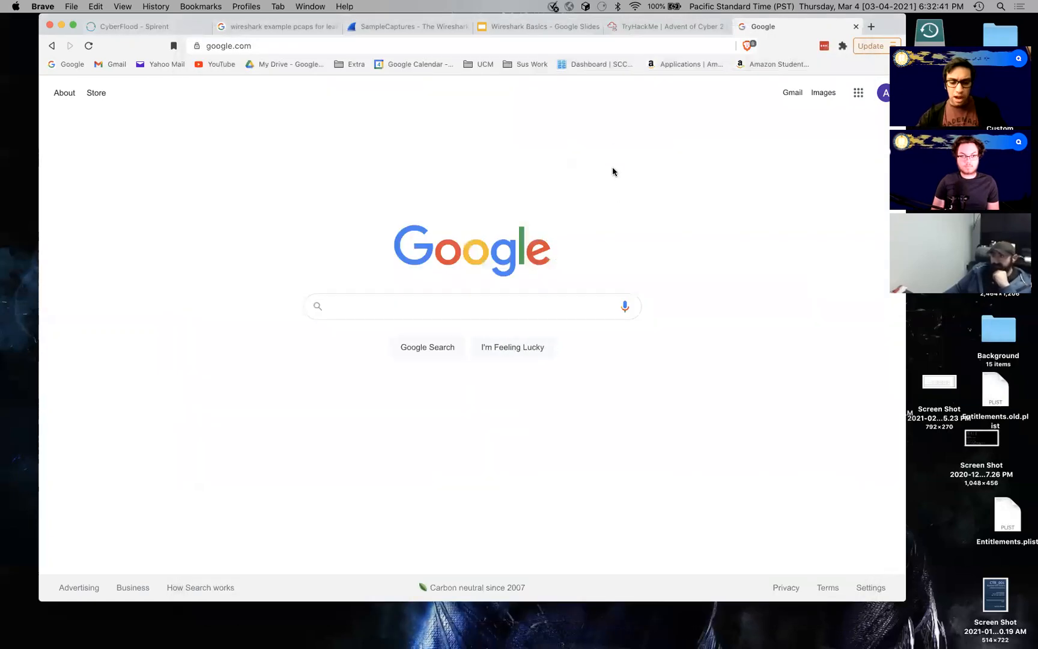
click(394, 27)
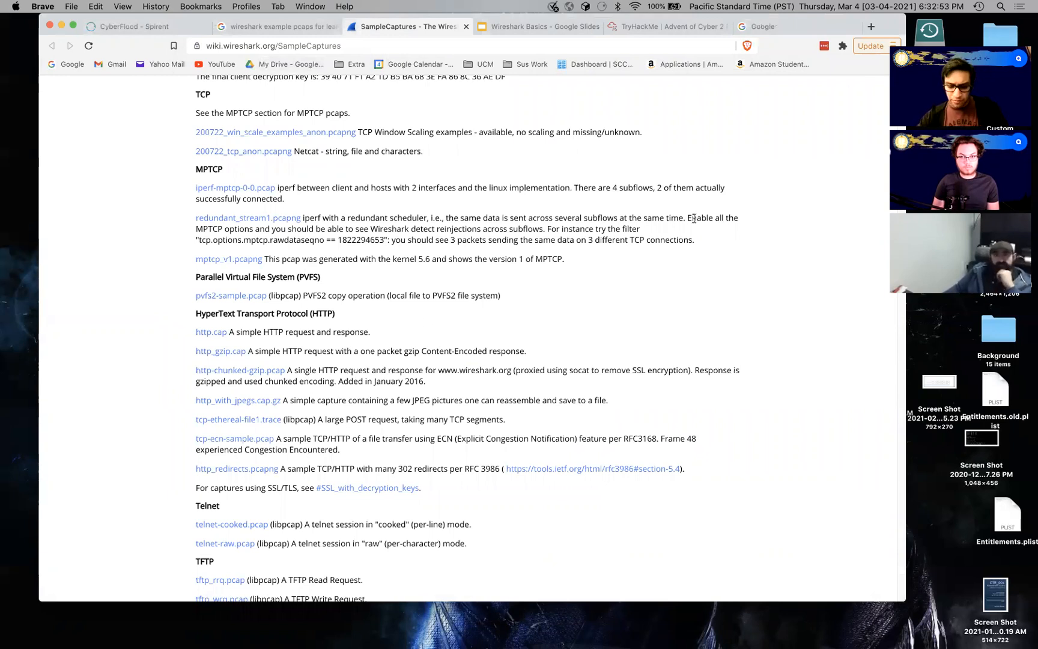
key(super+m)
mouse_move(766, 640)
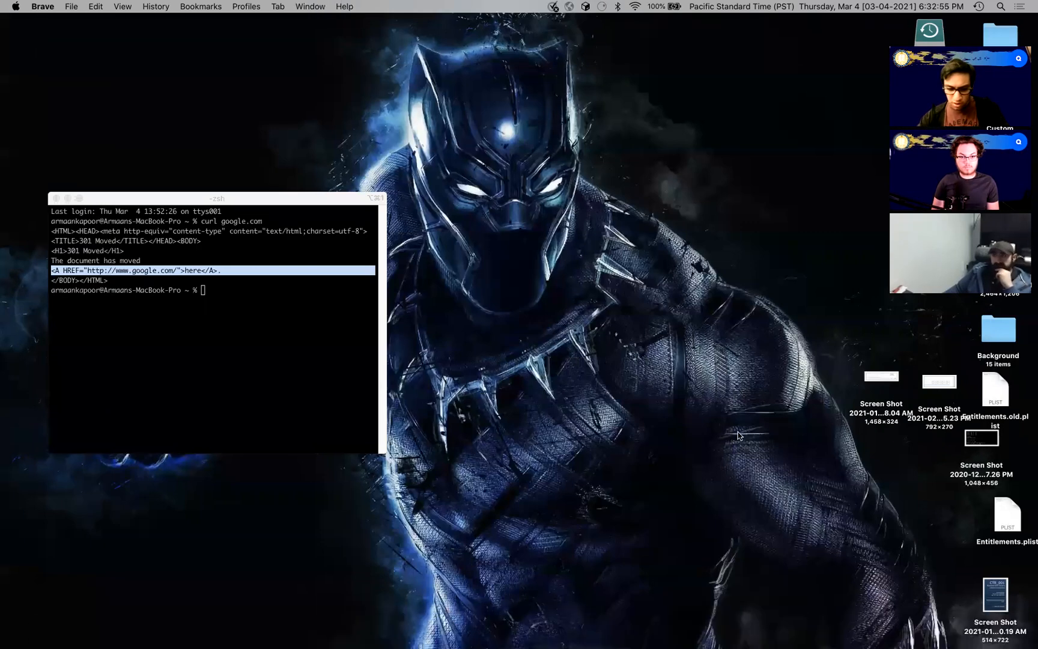
Step: Relaunch Wireshark and open the recent sample capture http.cap
key(super+space)
text(wiresh)
key(Return)
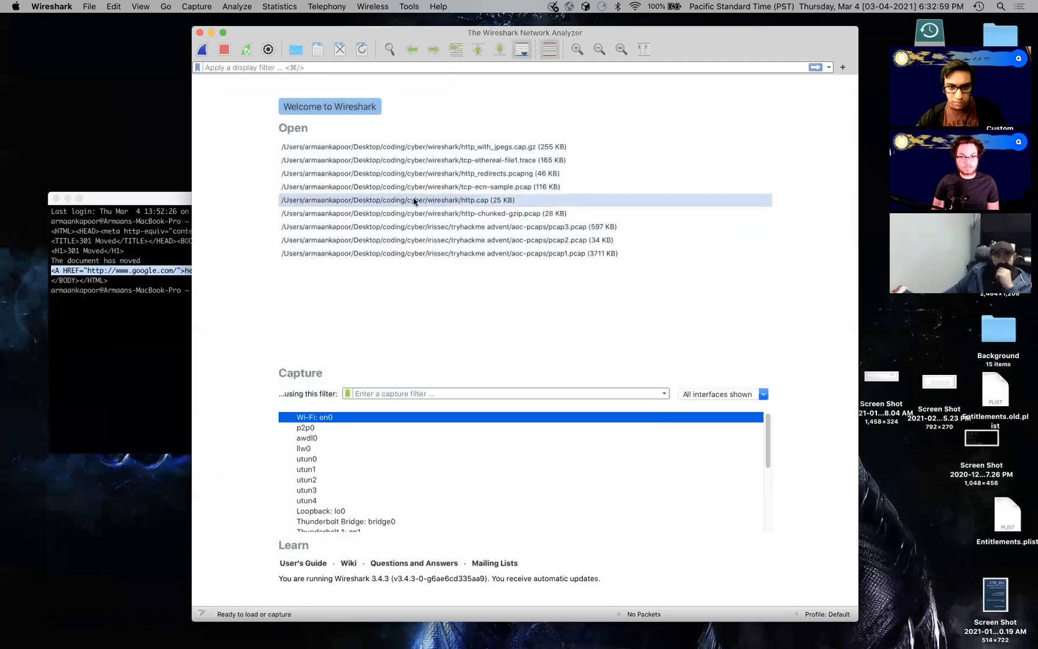
double_click(409, 201)
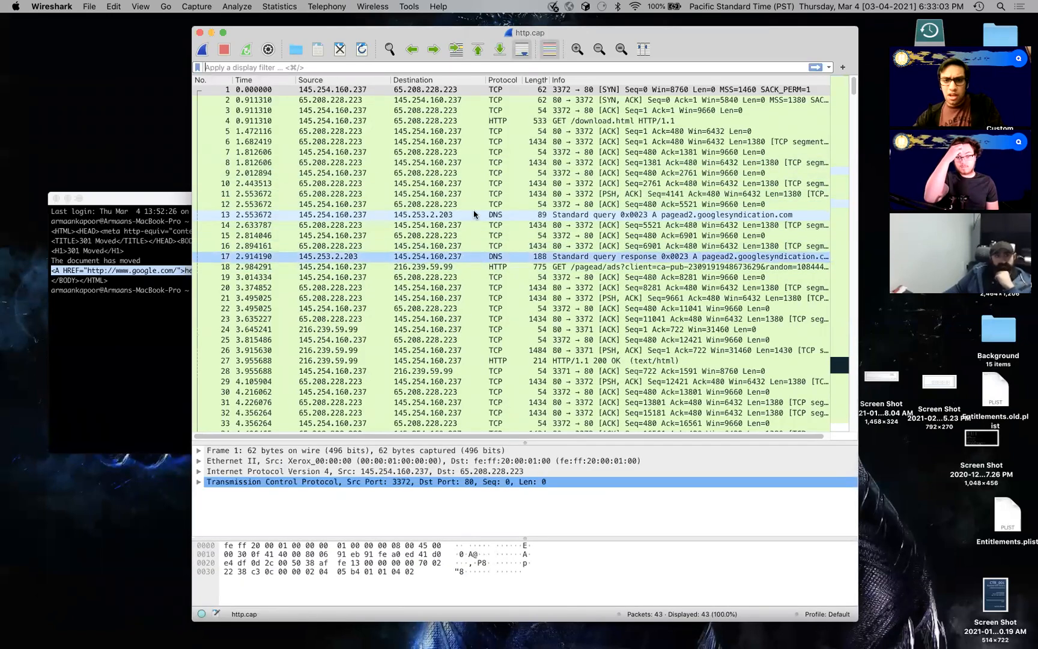
Step: Select the GET /download.html packet, and apply the display filter http to the capture
click(477, 121)
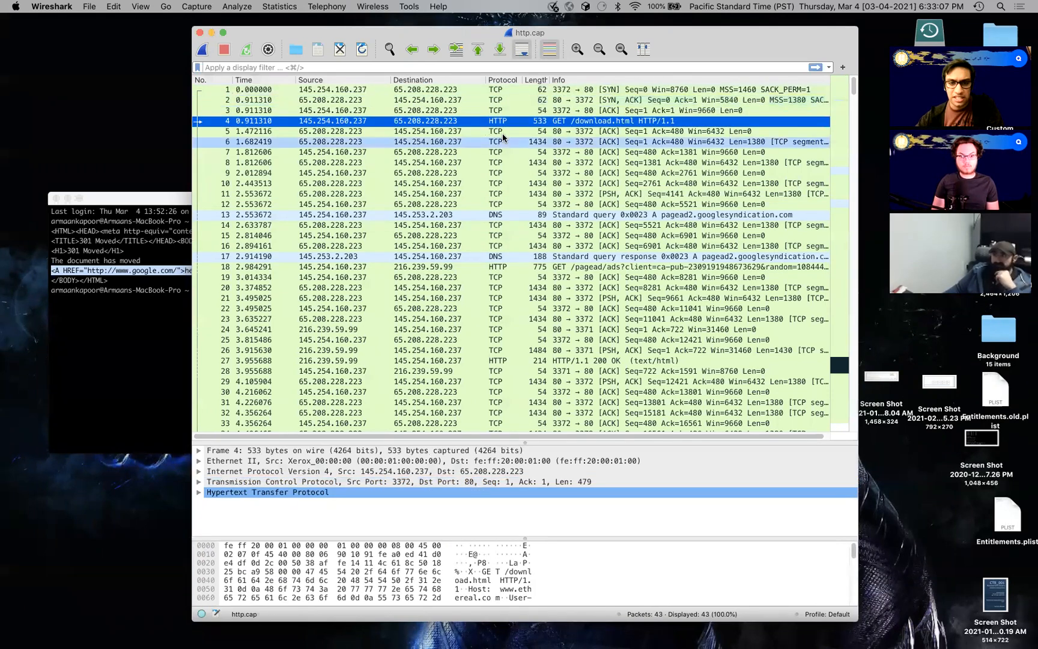
click(399, 65)
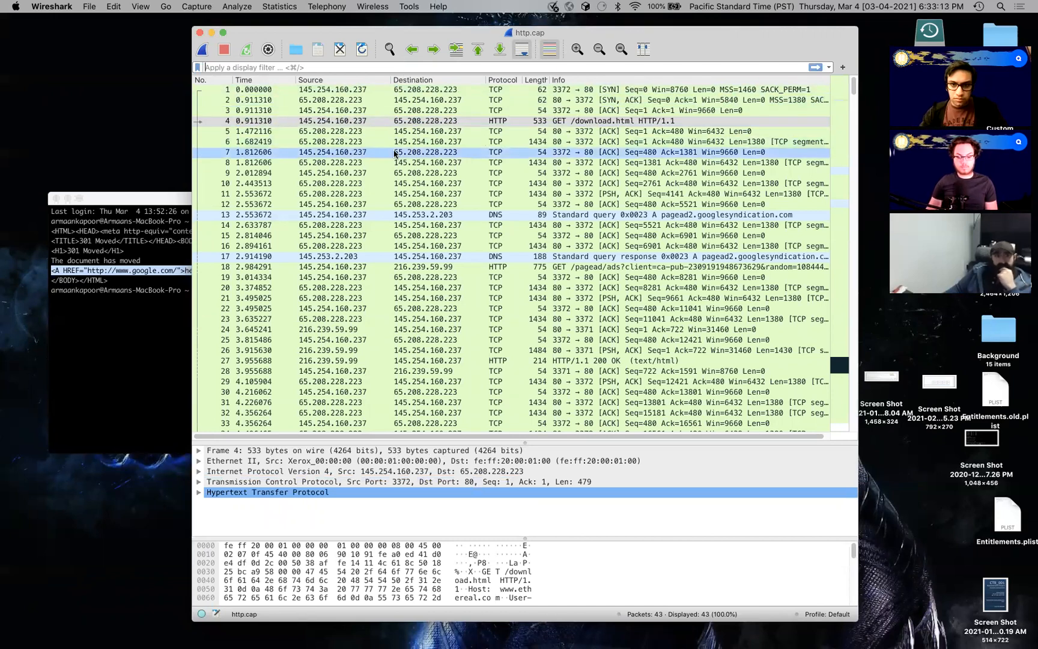
text(httt)
key(BackSpace)
text(p)
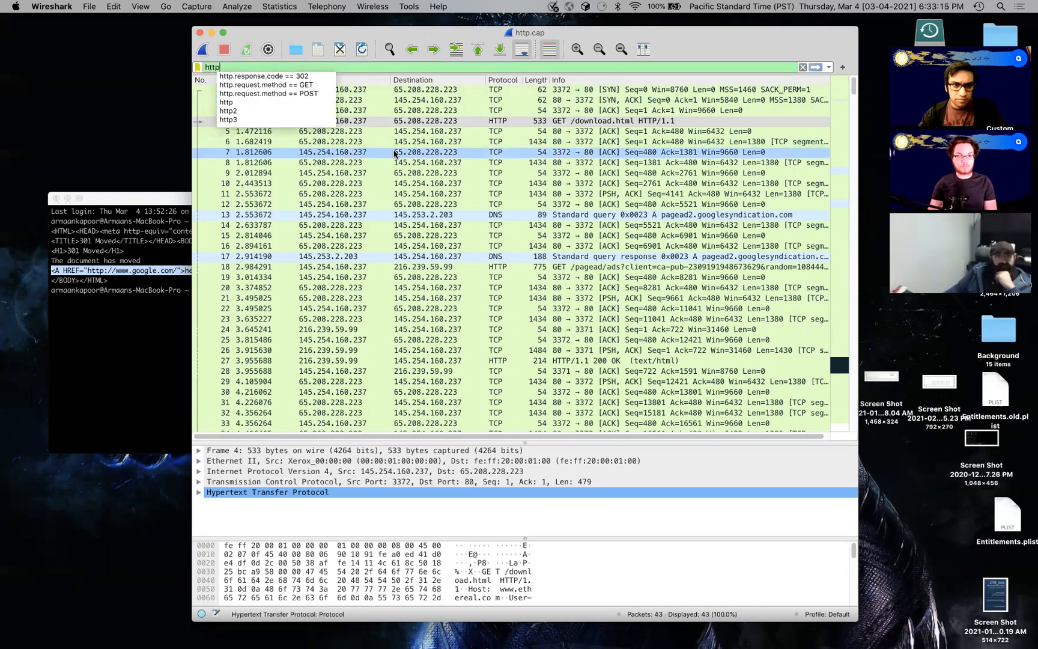
key(Return)
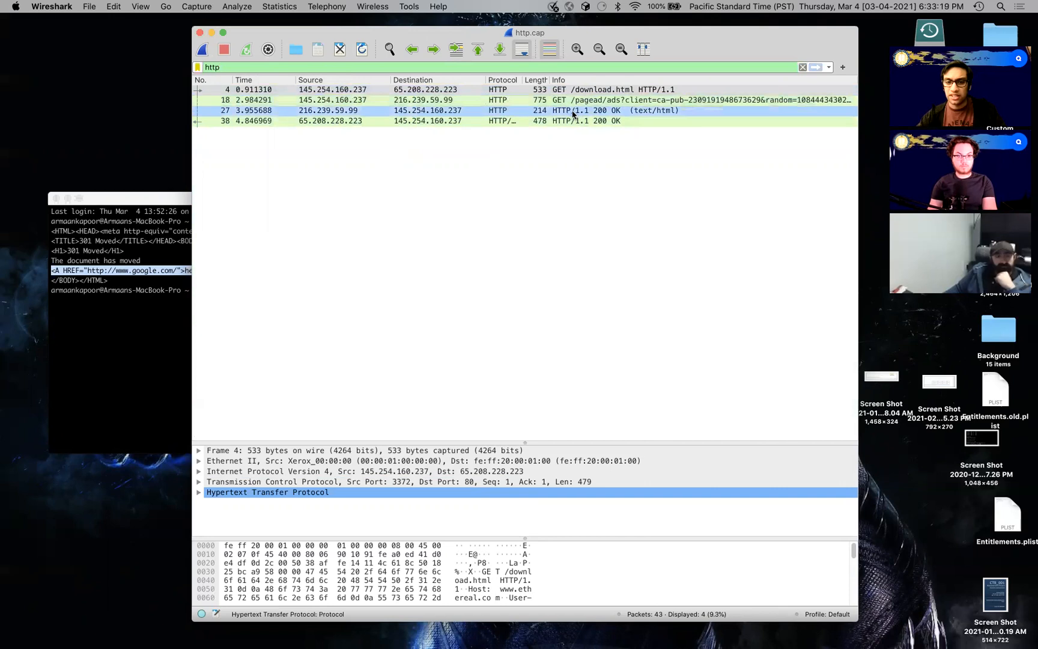
Step: Open packet 4, expand its Hypertext Transfer Protocol details, and follow the link to its response frame
double_click(547, 87)
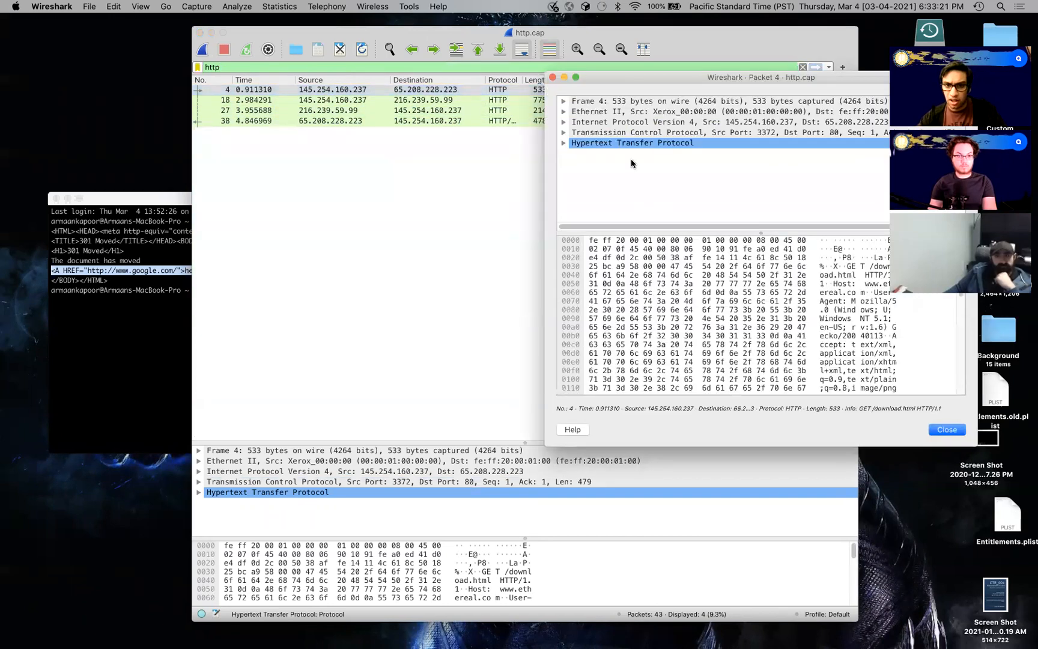
click(564, 143)
scroll(575, 175, down, 5)
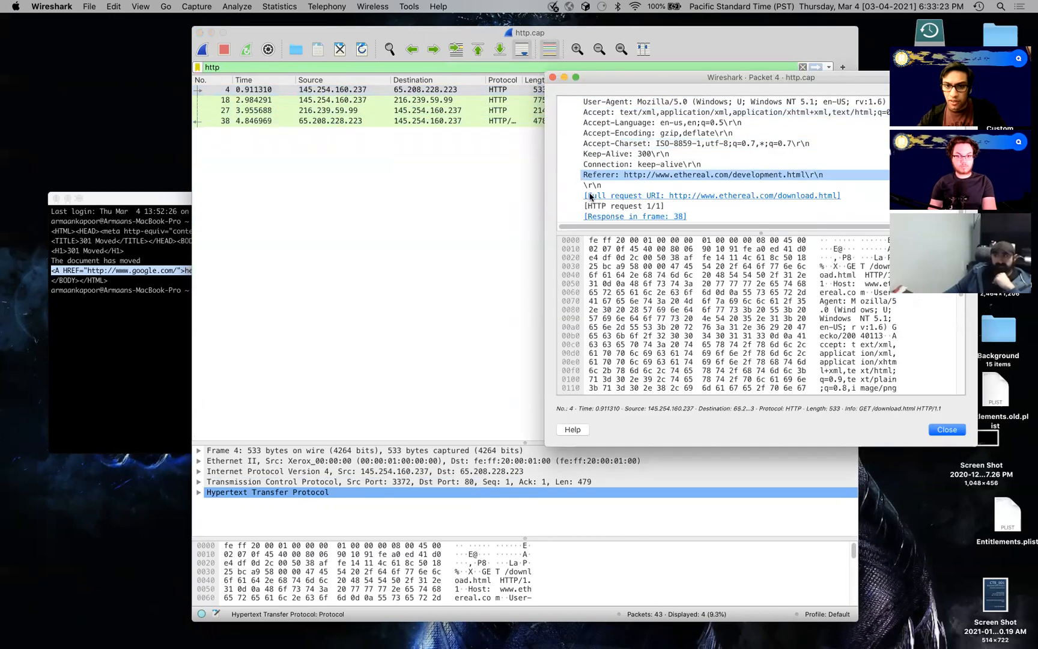
click(604, 217)
double_click(605, 218)
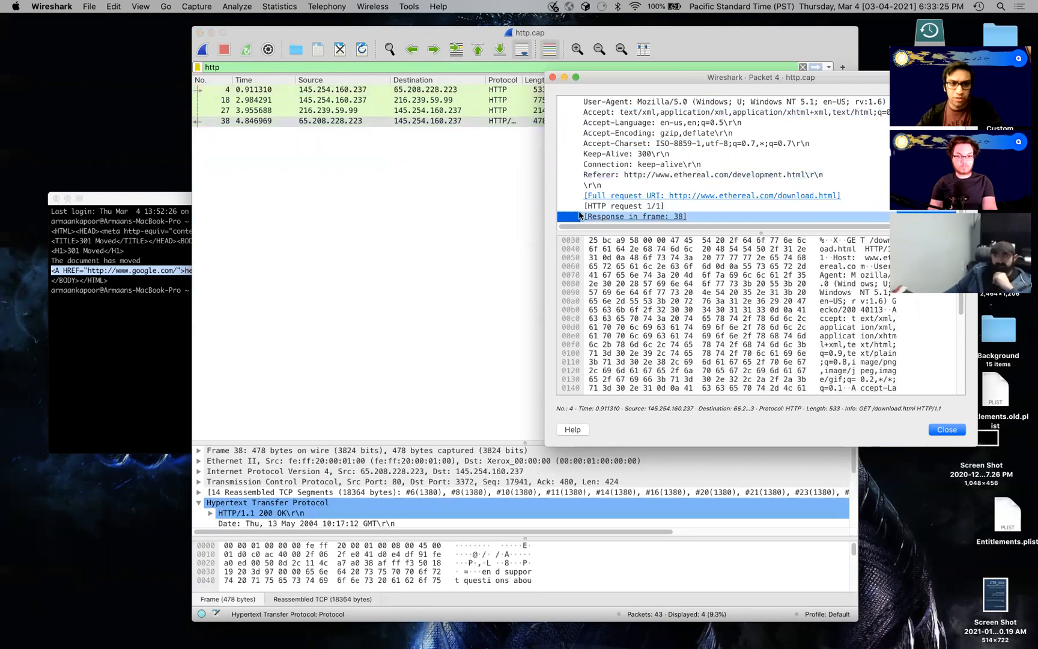
Step: Open response packet 38, examine its HTTP headers and the readable page content in its bytes, and close its window
double_click(295, 123)
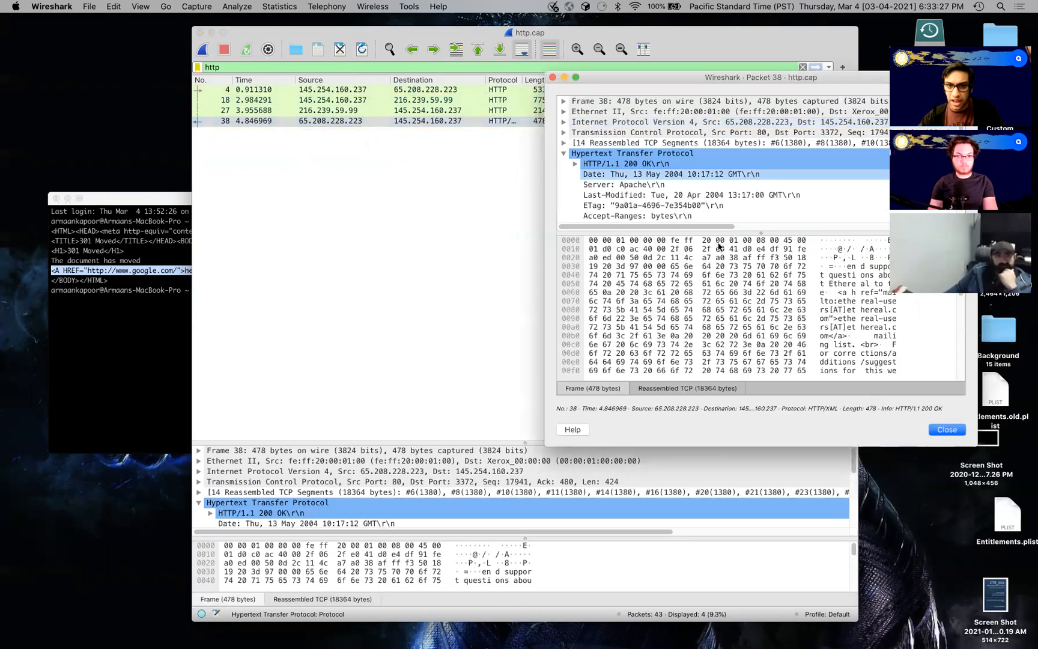
scroll(661, 181, down, 4)
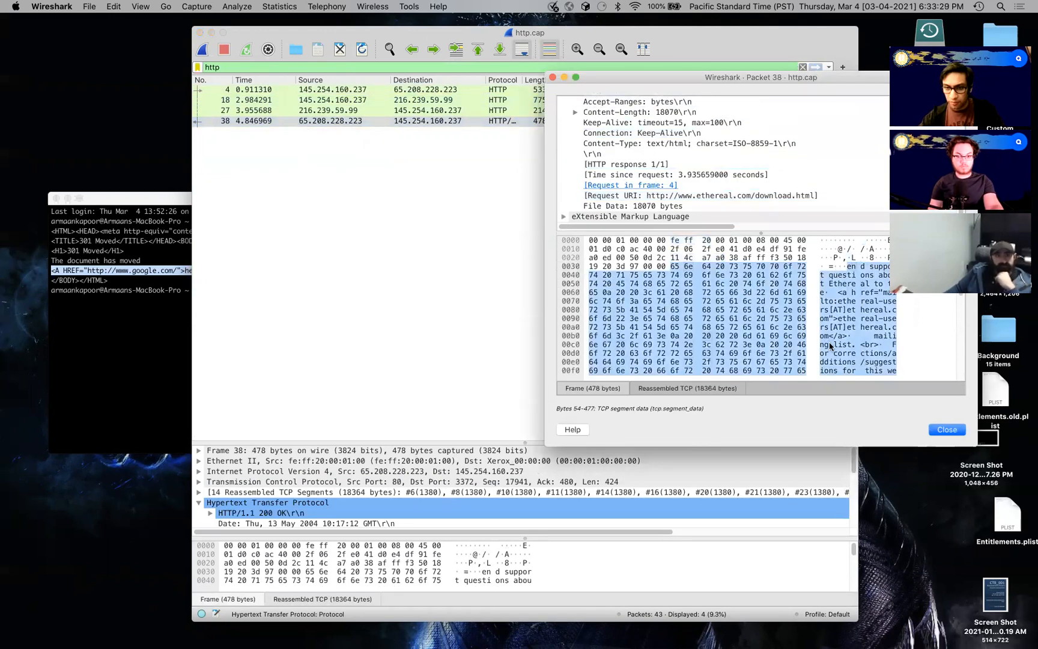
click(390, 225)
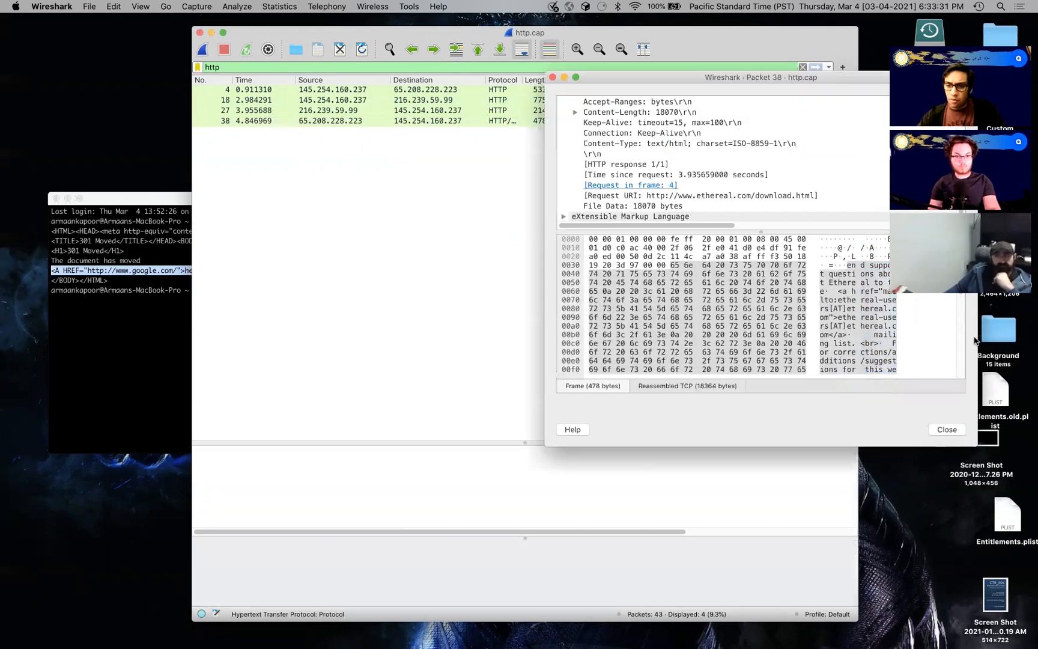
click(947, 429)
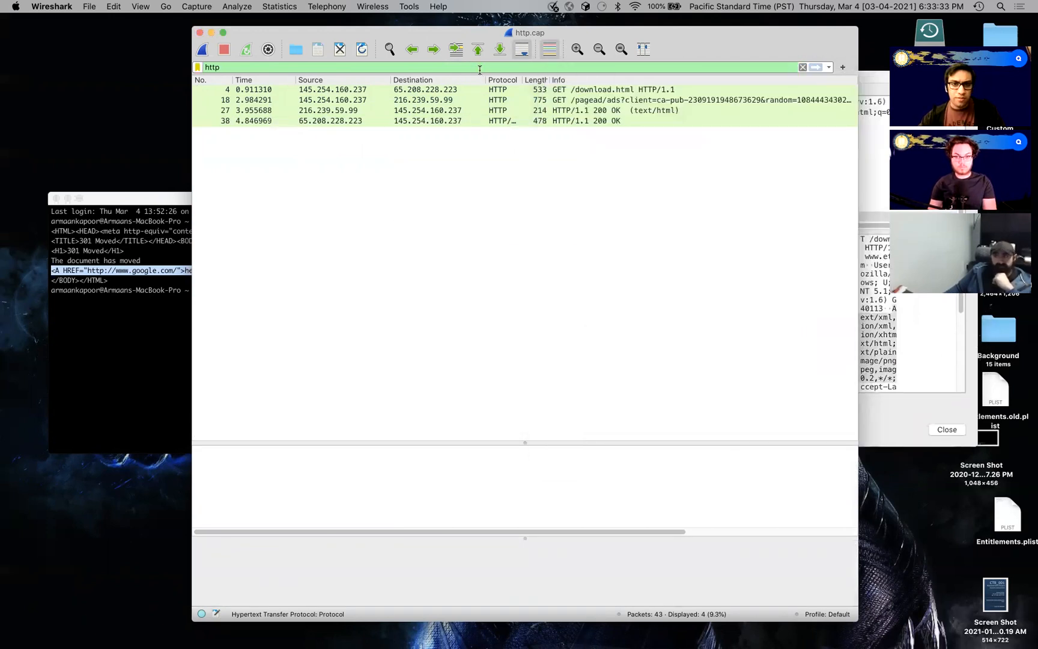
Step: Apply the display filter http.request.method == GET to list only GET requests
click(479, 69)
text(.re)
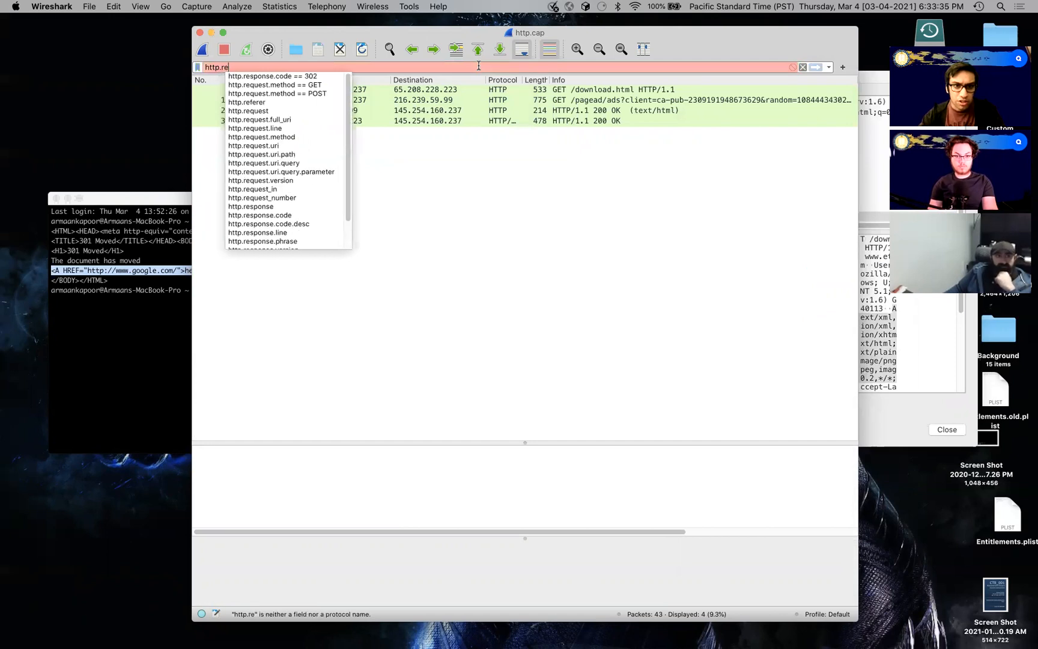
text(spo)
key(BackSpace)
key(BackSpace)
key(BackSpace)
key(BackSpace)
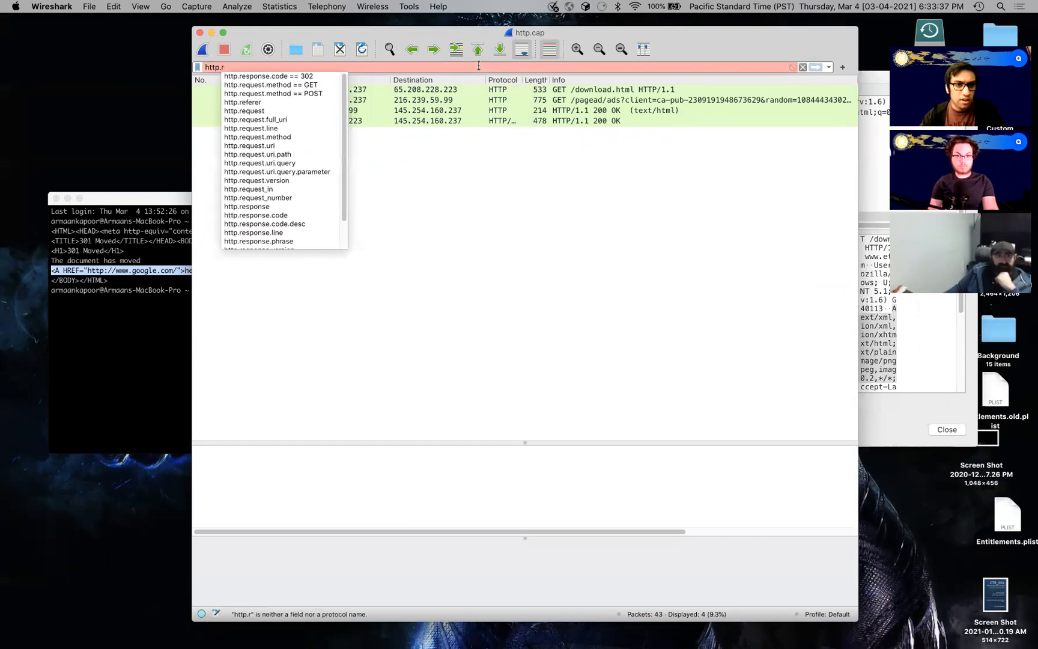
text(eques)
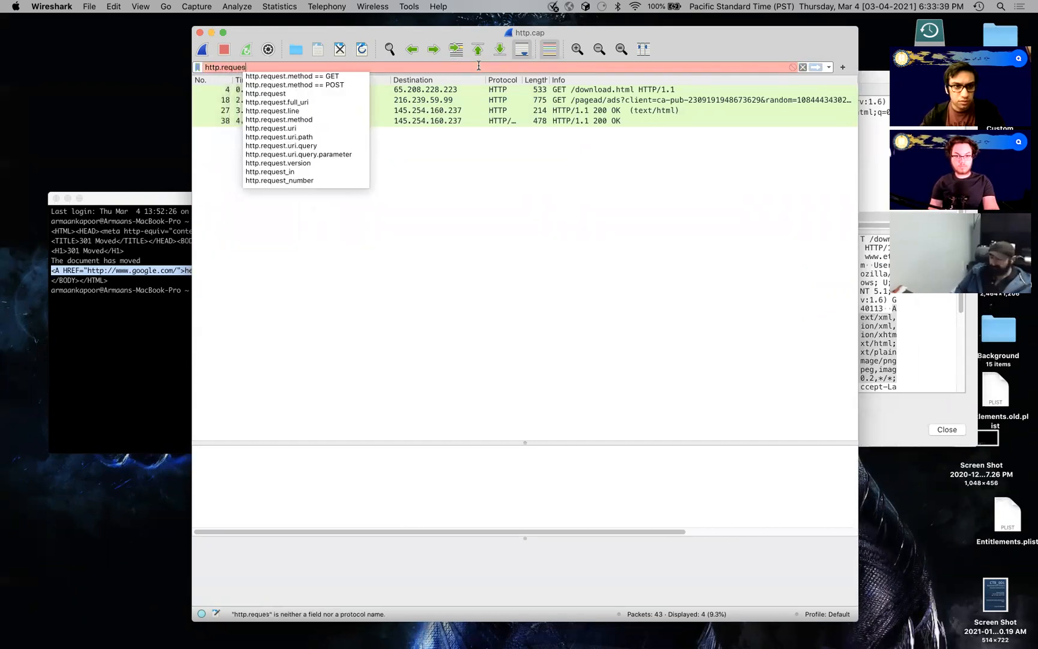
key(Down)
key(Return)
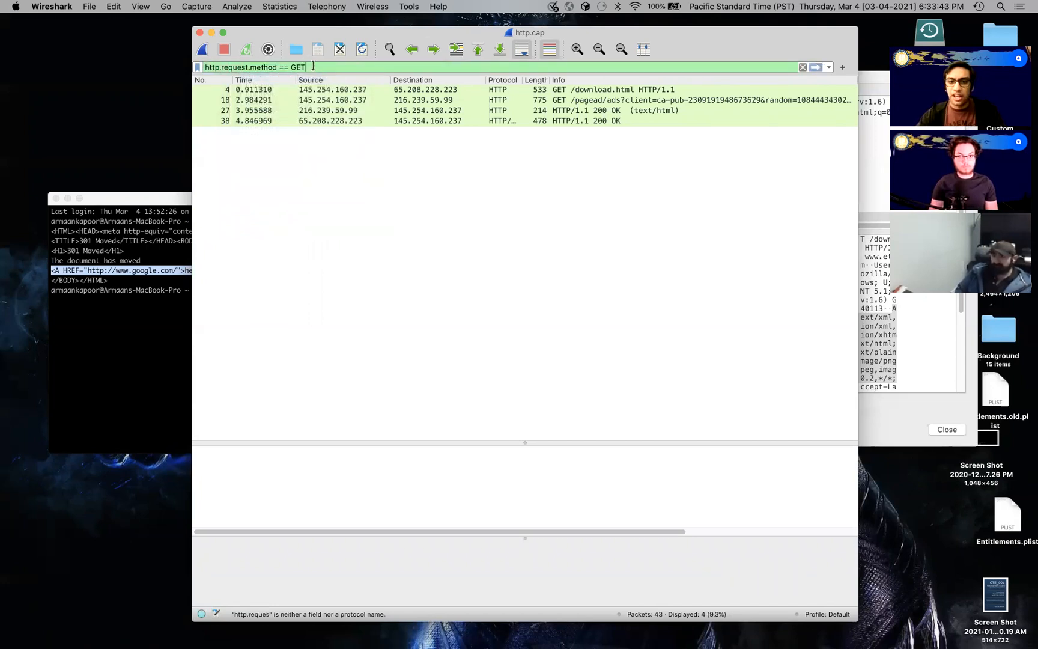
key(Return)
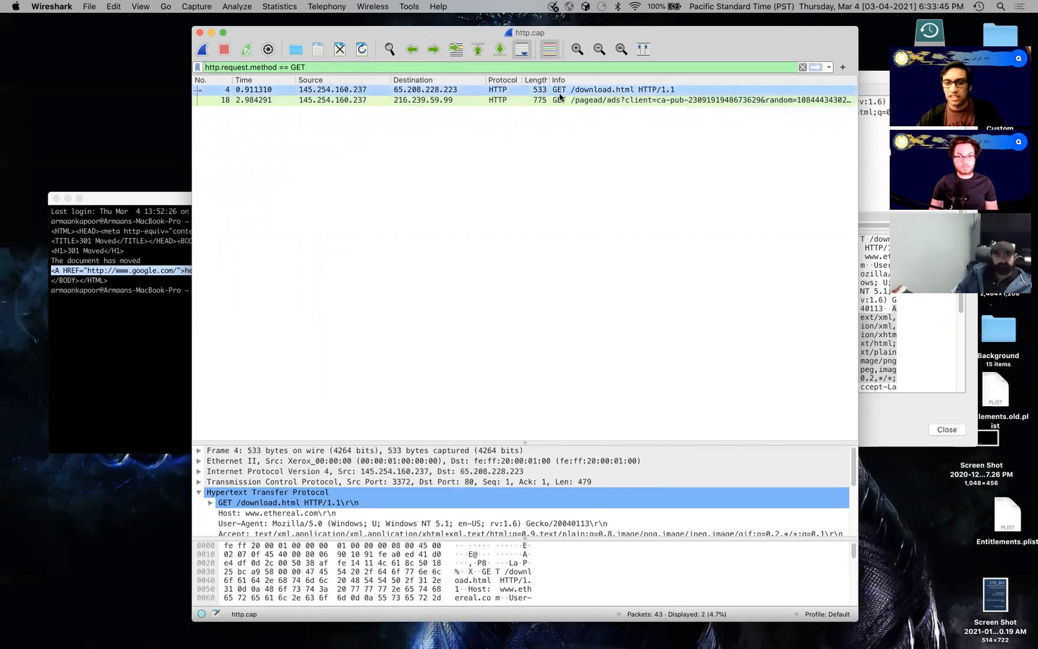
Step: Change the request method in the display filter to POST and apply it
key(BackSpace)
key(BackSpace)
key(BackSpace)
text(Pos)
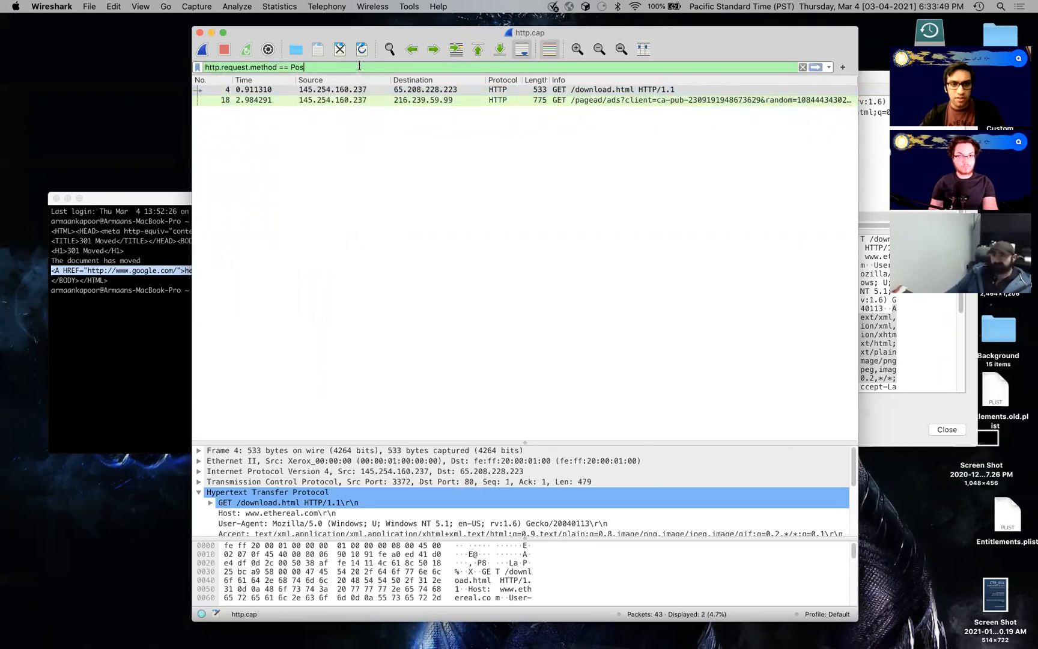
key(BackSpace)
key(BackSpace)
text(OST)
key(Return)
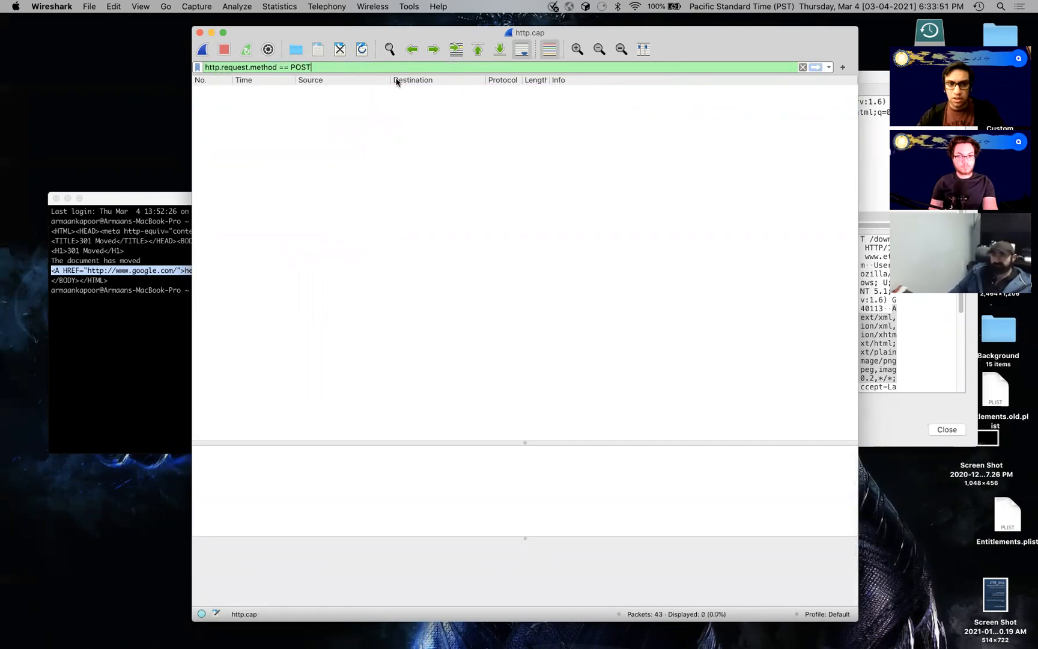
Step: Replace the display filter with http.response.code == 200 and apply it to list only successful HTTP responses
key(BackSpace)
key(BackSpace)
key(BackSpace)
key(BackSpace)
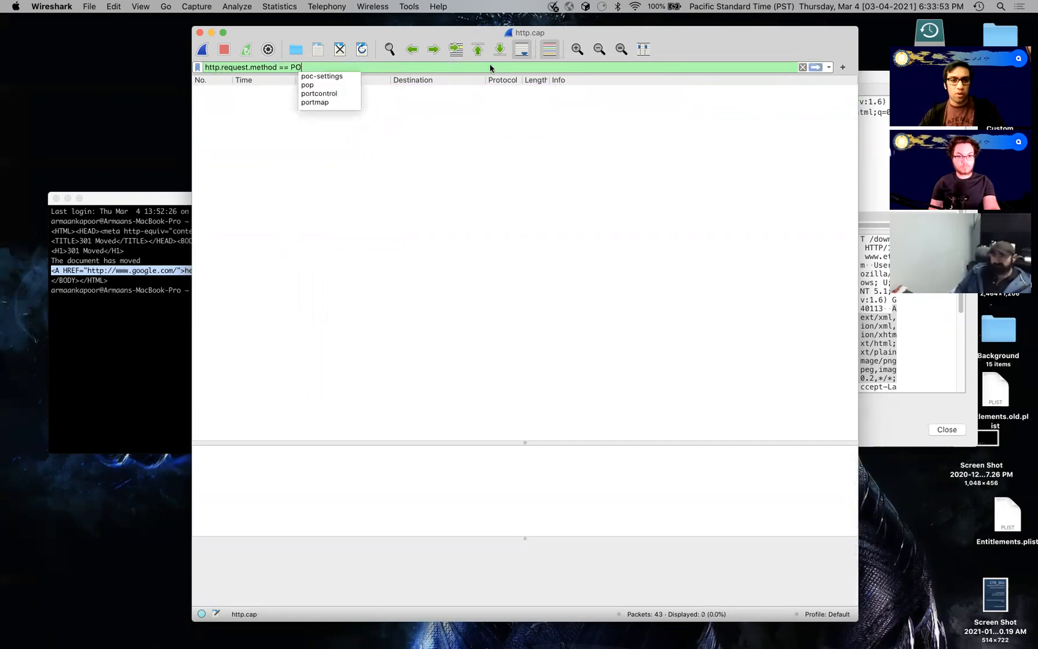
key(BackSpace)
key(BackSpace)
key(BackSpace)
key(BackSpace)
key(BackSpace)
key(BackSpace)
key(BackSpace)
key(BackSpace)
key(BackSpace)
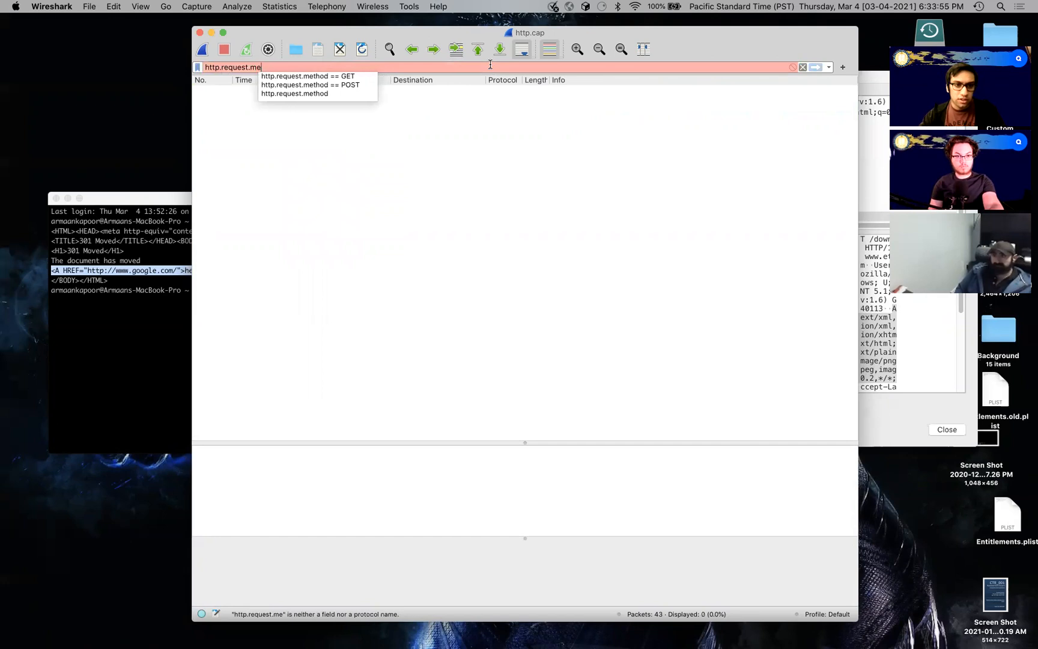
text(cod)
key(BackSpace)
key(BackSpace)
key(BackSpace)
key(BackSpace)
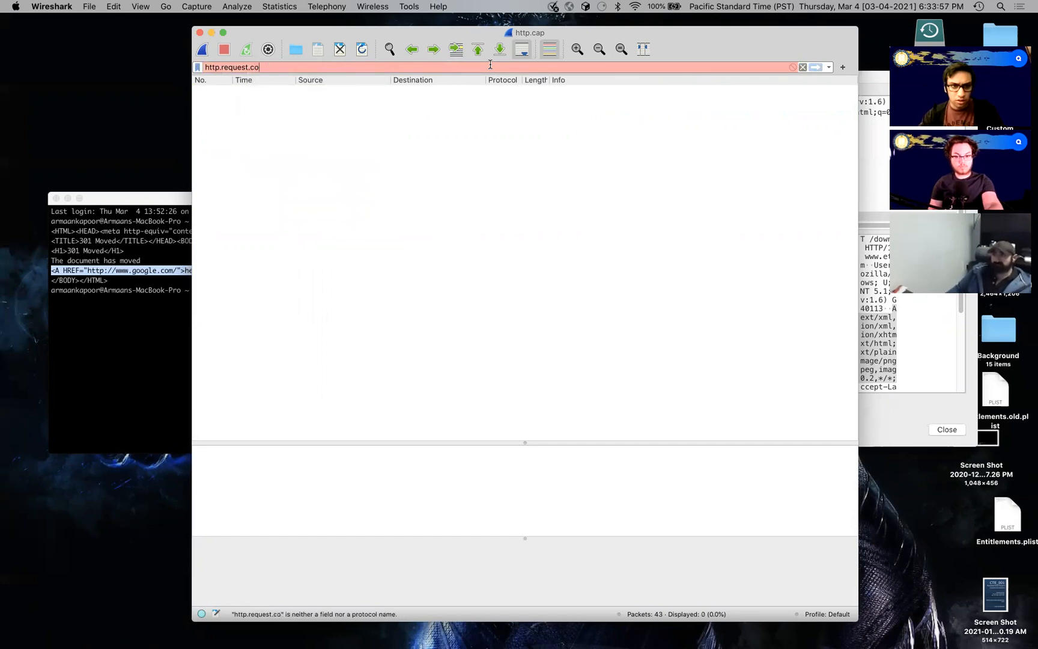
key(BackSpace)
key(BackSpace)
key(BackSpace)
key(BackSpace)
key(BackSpace)
key(BackSpace)
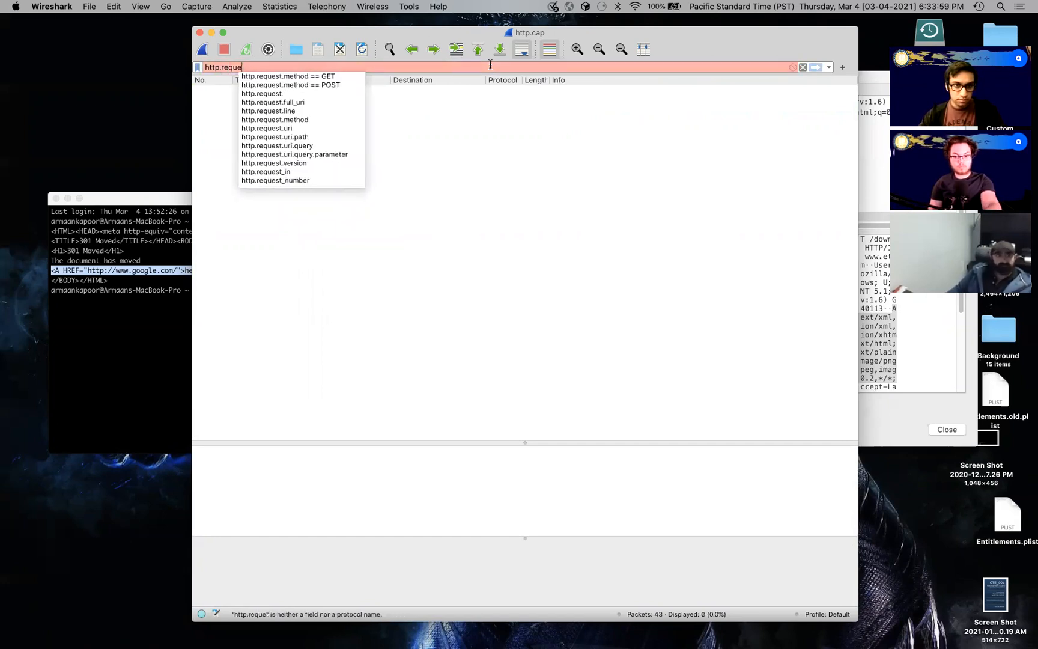
text(espo)
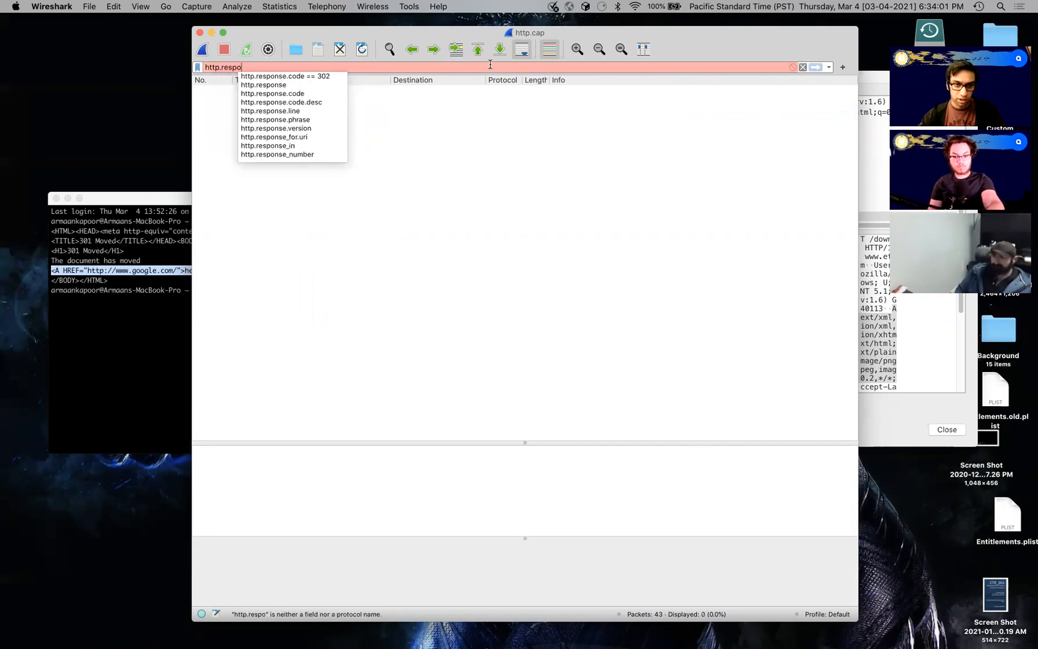
text(nse.code )
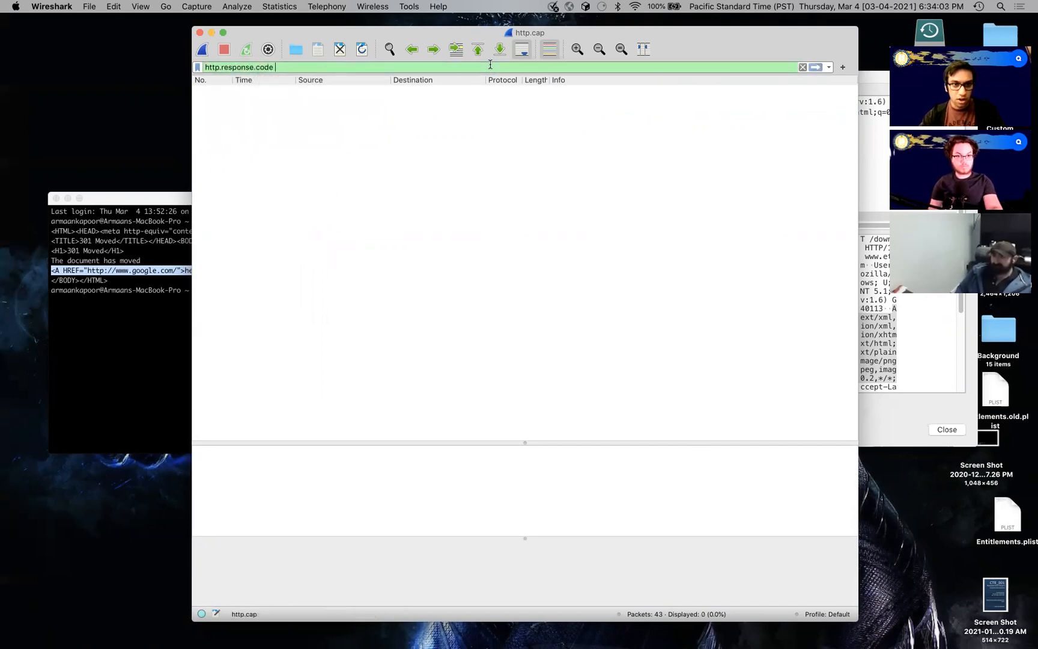
text(== 2000)
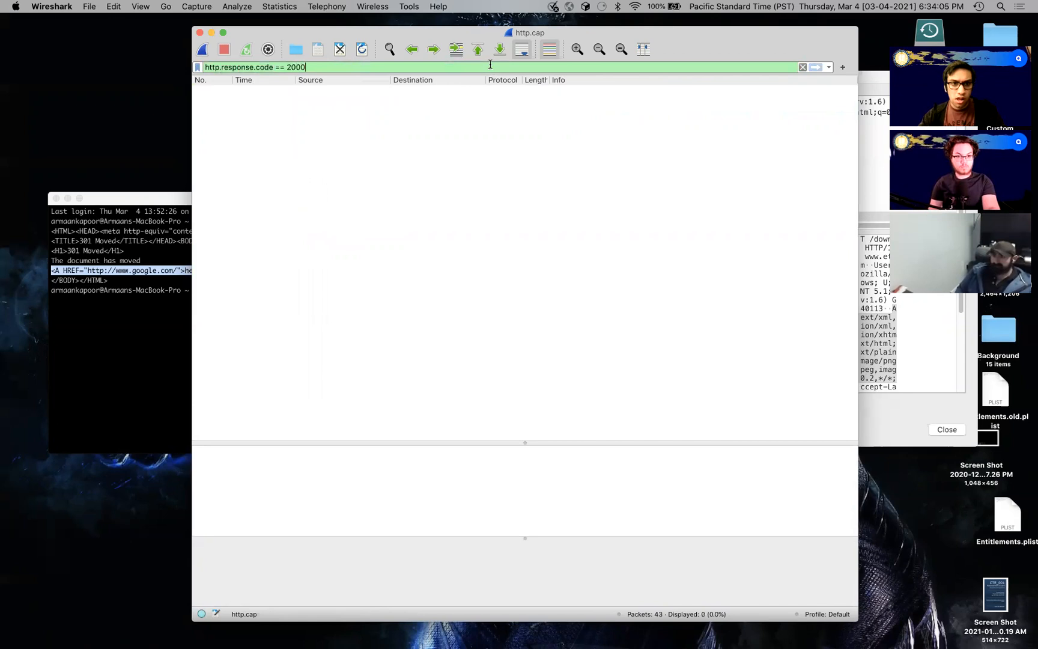
key(Return)
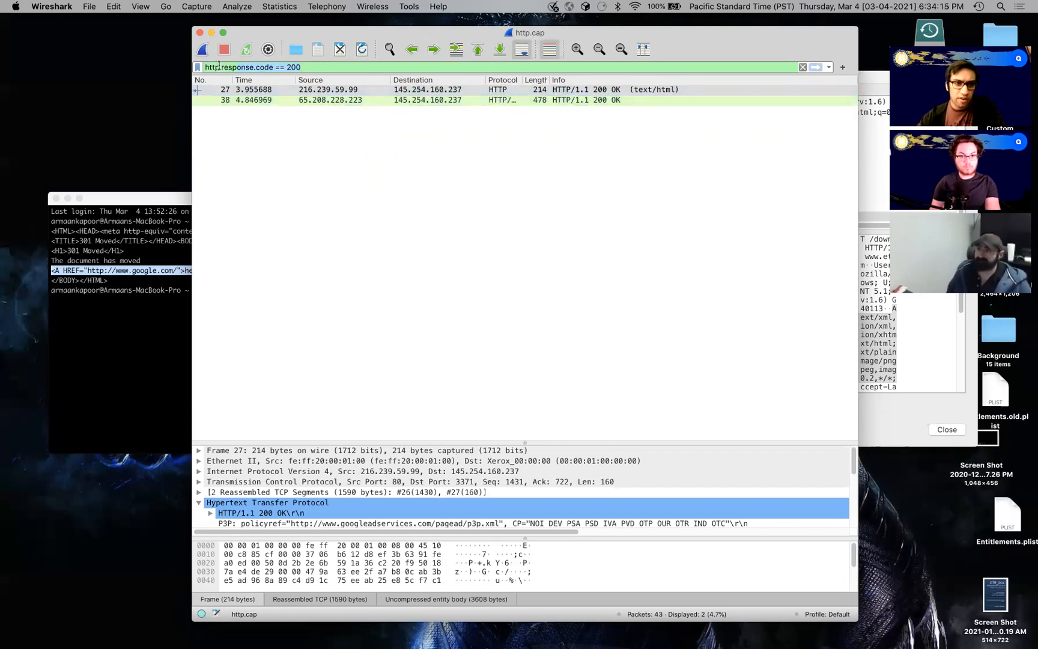
Step: Shorten the display filter to http and apply it to list all HTTP packets
drag(219, 65, 219, 66)
key(BackSpace)
key(Return)
click(582, 227)
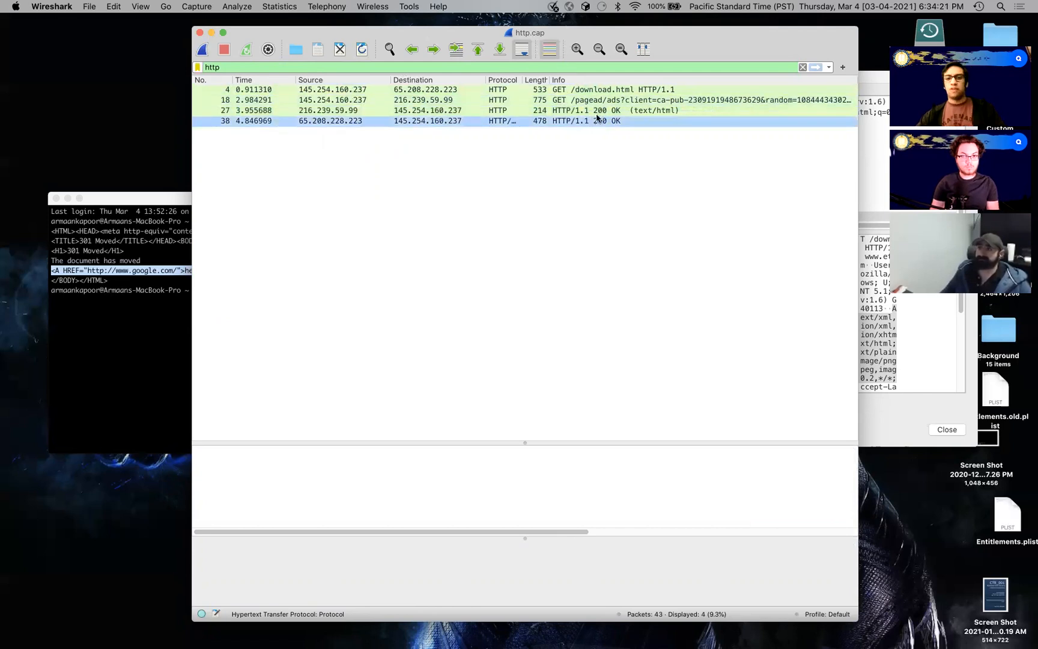
Step: Reapply the earlier display filter http.response.code == 200
text(.response.)
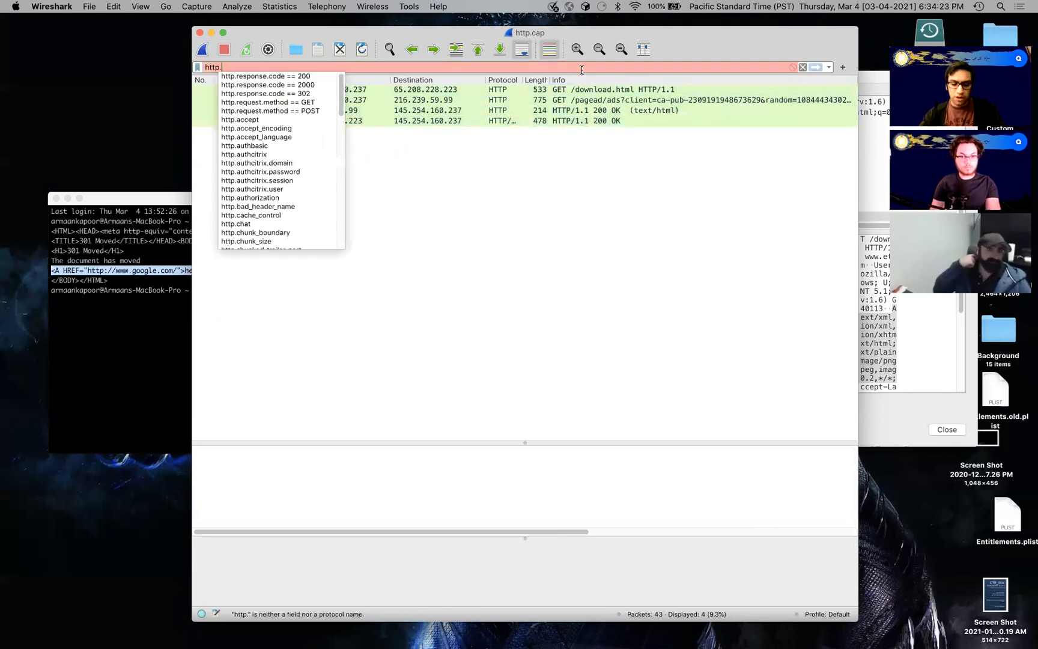
key(Down)
key(Return)
key(Return)
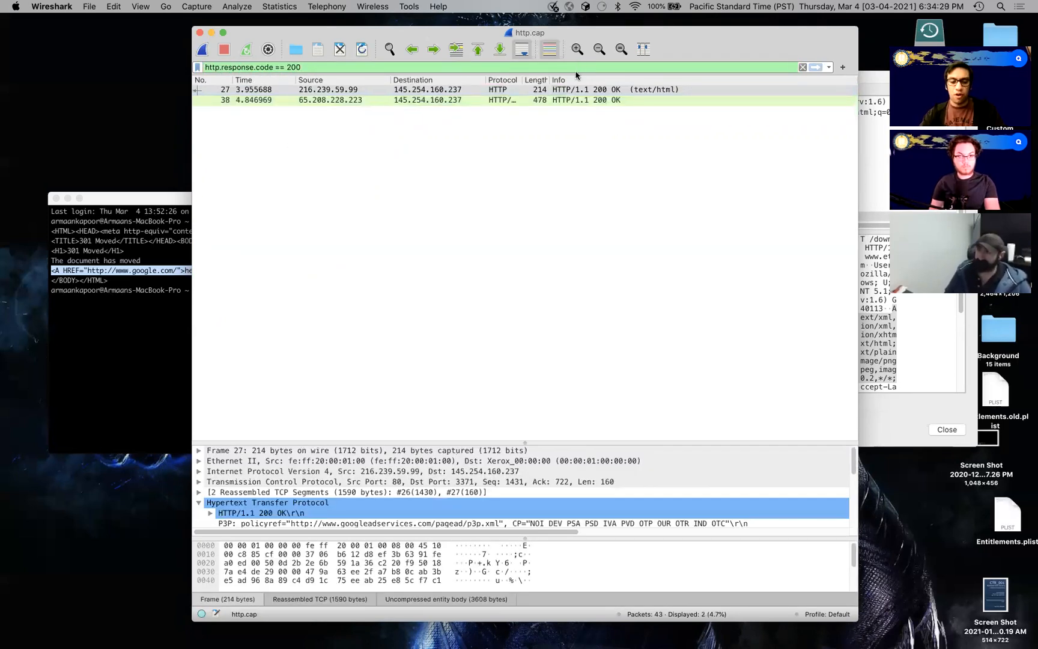
Step: Change the response code in the display filter to 302
key(BackSpace)
key(BackSpace)
key(BackSpace)
text(302)
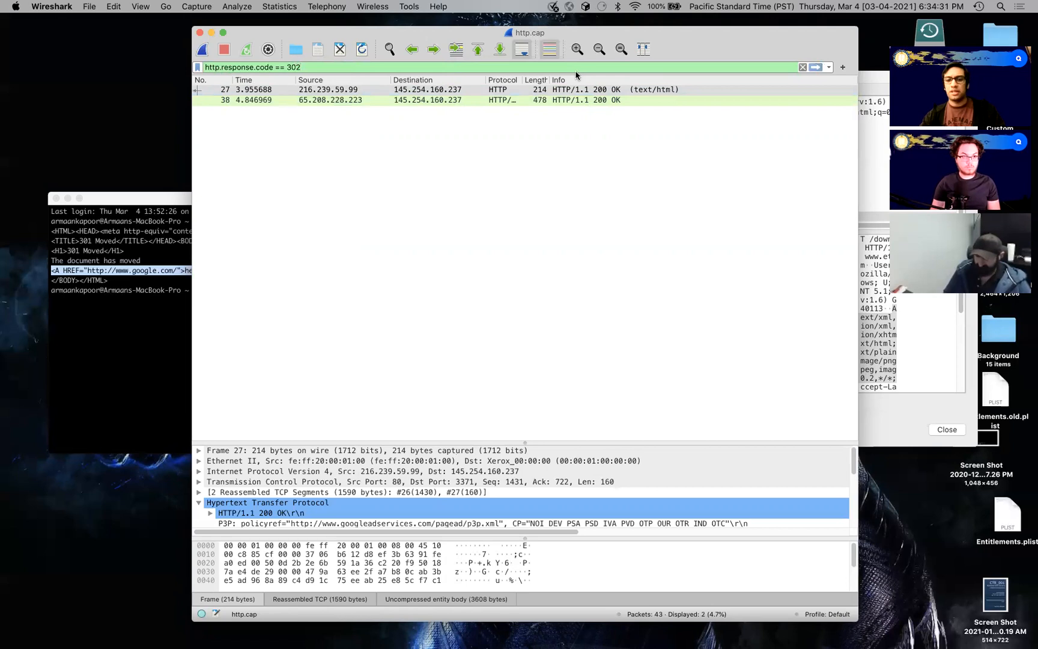
Step: Replace the display filter with tcp and apply it to list all TCP packets
key(BackSpace)
key(BackSpace)
key(BackSpace)
key(BackSpace)
key(BackSpace)
key(BackSpace)
key(BackSpace)
key(BackSpace)
key(BackSpace)
key(BackSpace)
key(BackSpace)
key(BackSpace)
key(BackSpace)
key(BackSpace)
key(BackSpace)
key(BackSpace)
key(BackSpace)
key(BackSpace)
key(BackSpace)
key(BackSpace)
key(BackSpace)
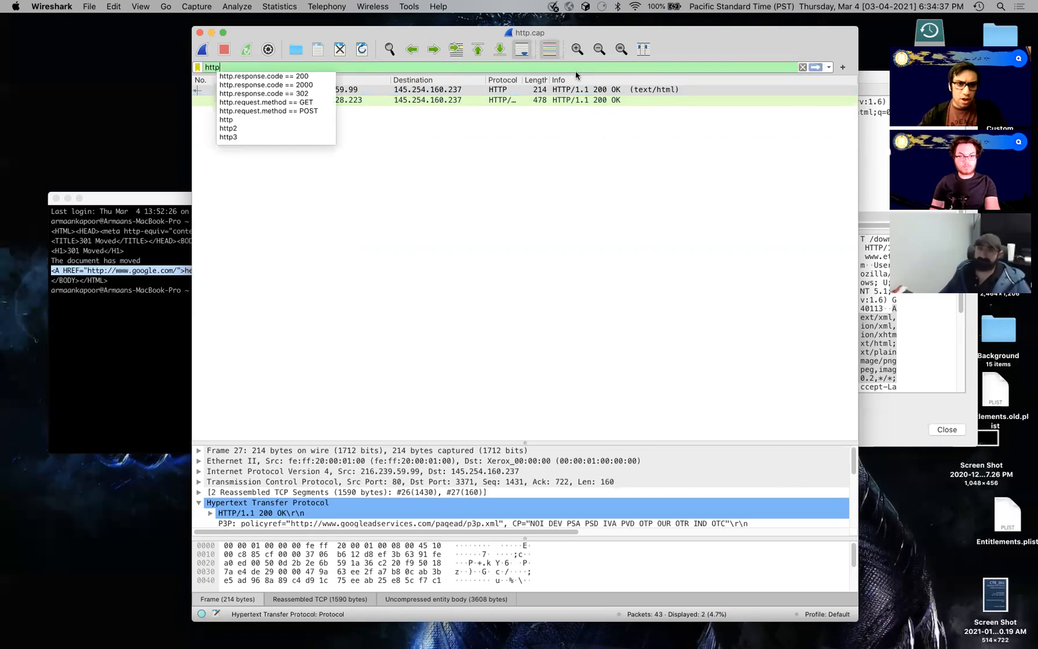
key(BackSpace)
key(BackSpace)
key(BackSpace)
key(BackSpace)
text(tcp)
key(Return)
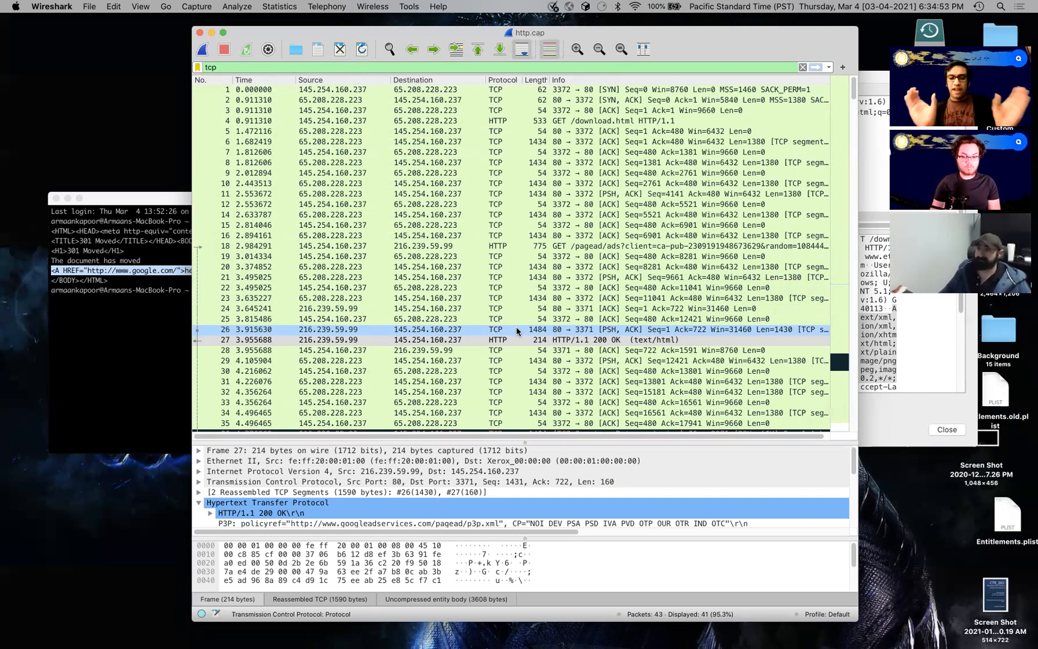
Step: Look through the TCP packet list and select response packet 27, followed by GET request packet 18
click(504, 349)
scroll(504, 350, down, 3)
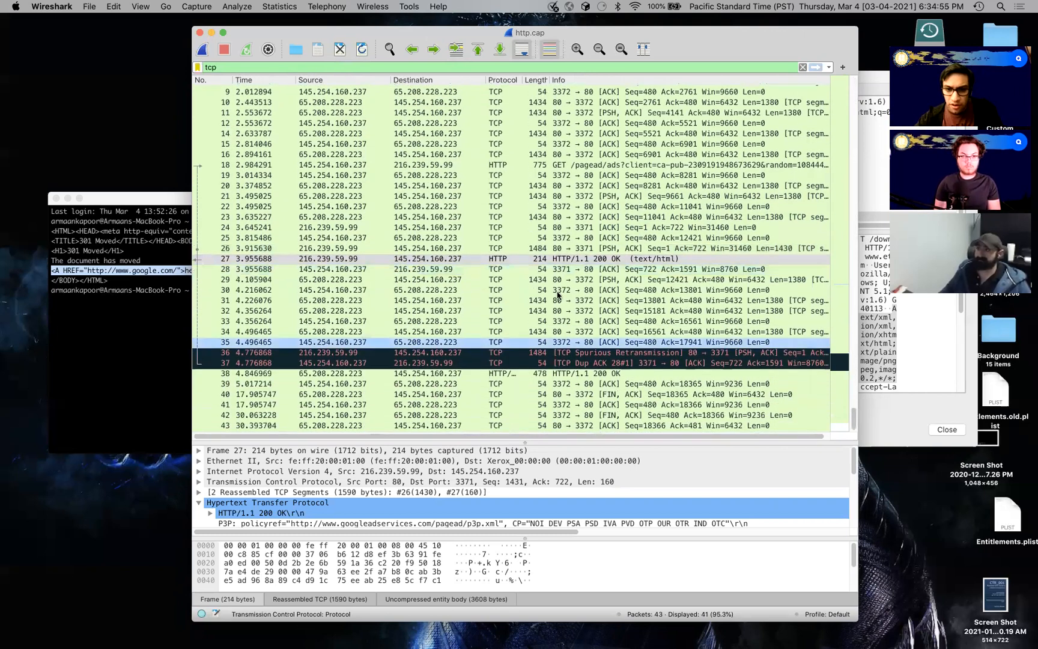
click(595, 260)
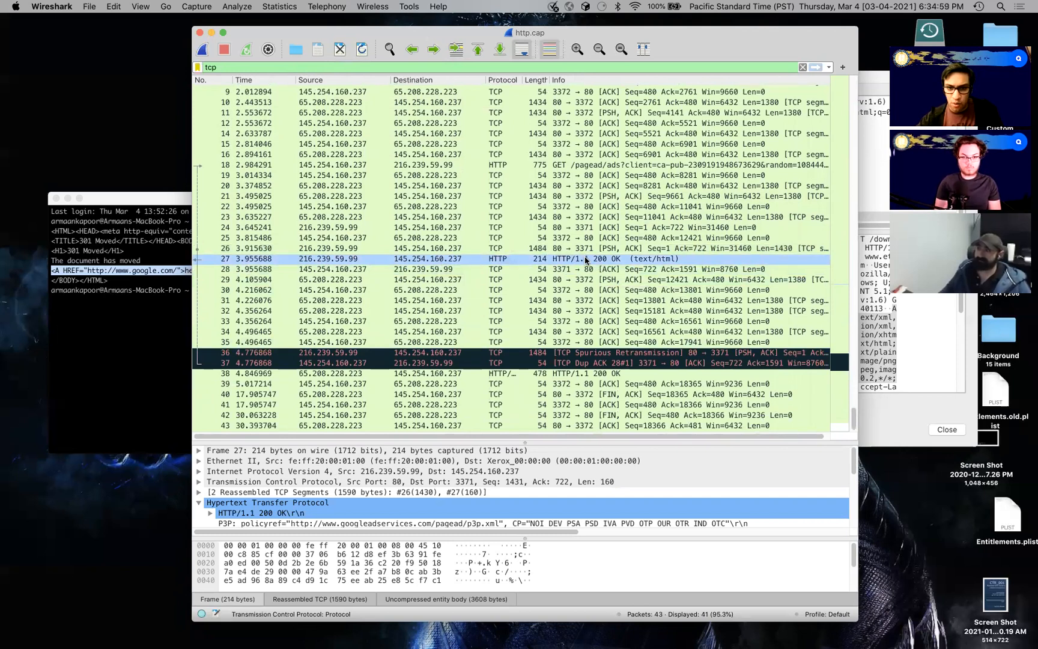
scroll(588, 260, up, 3)
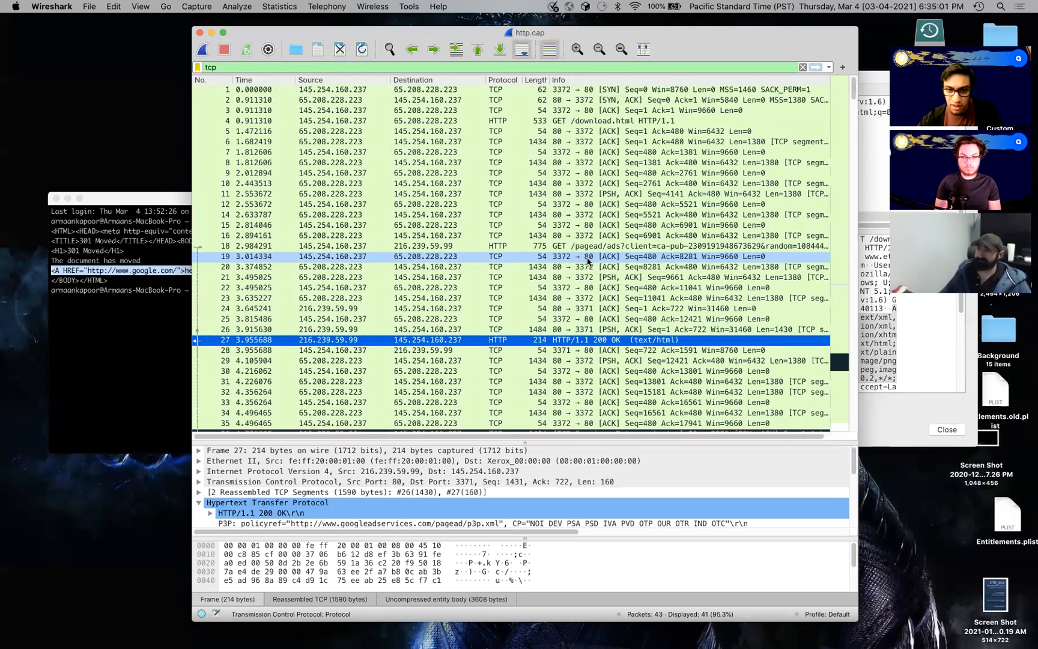
click(568, 247)
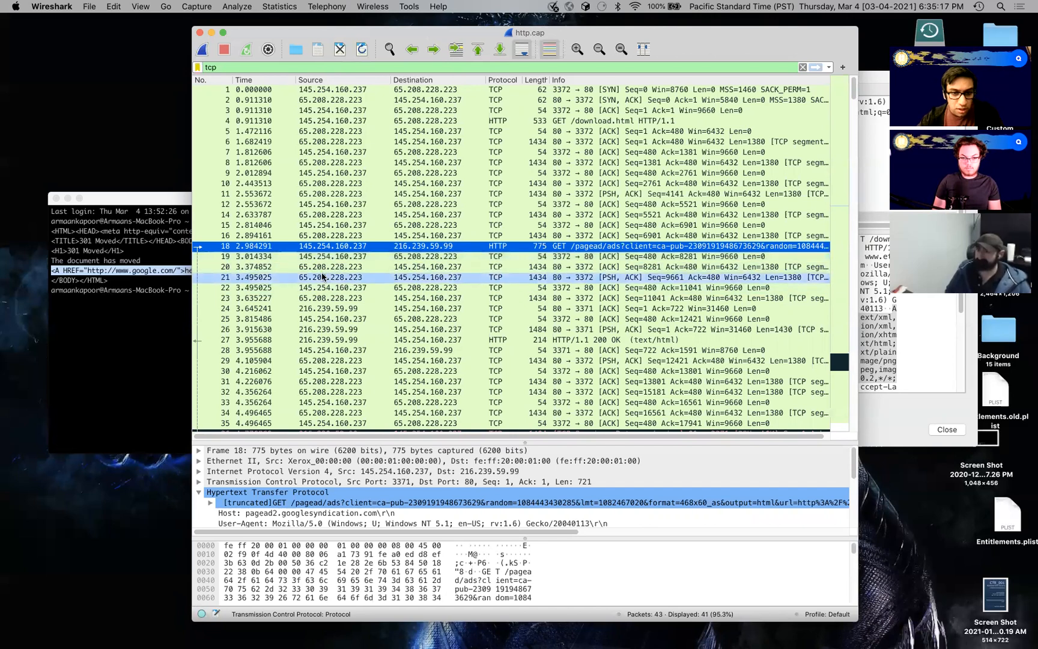
Step: Follow the TCP stream of packet 24 from 216.239.59.99 and skim through its conversation
click(320, 309)
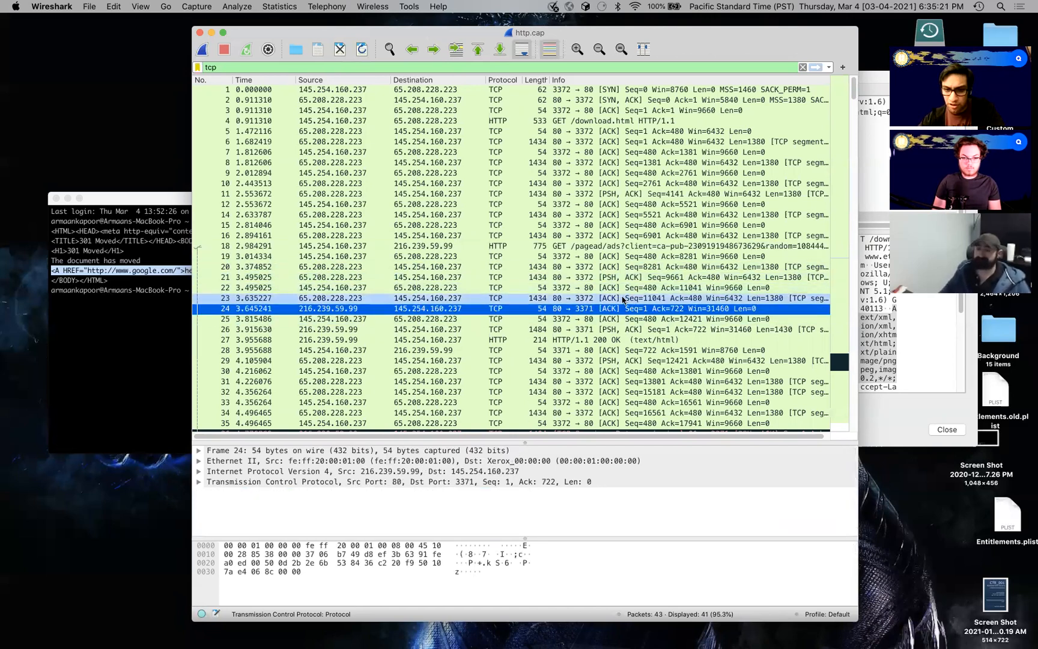
right_click(336, 310)
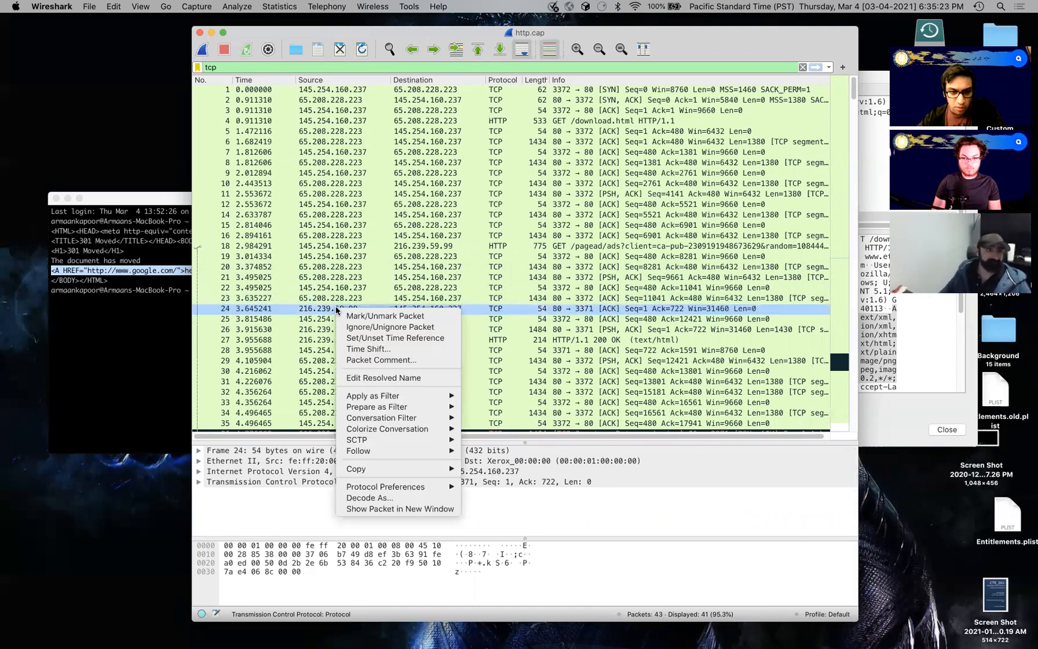
mouse_move(391, 451)
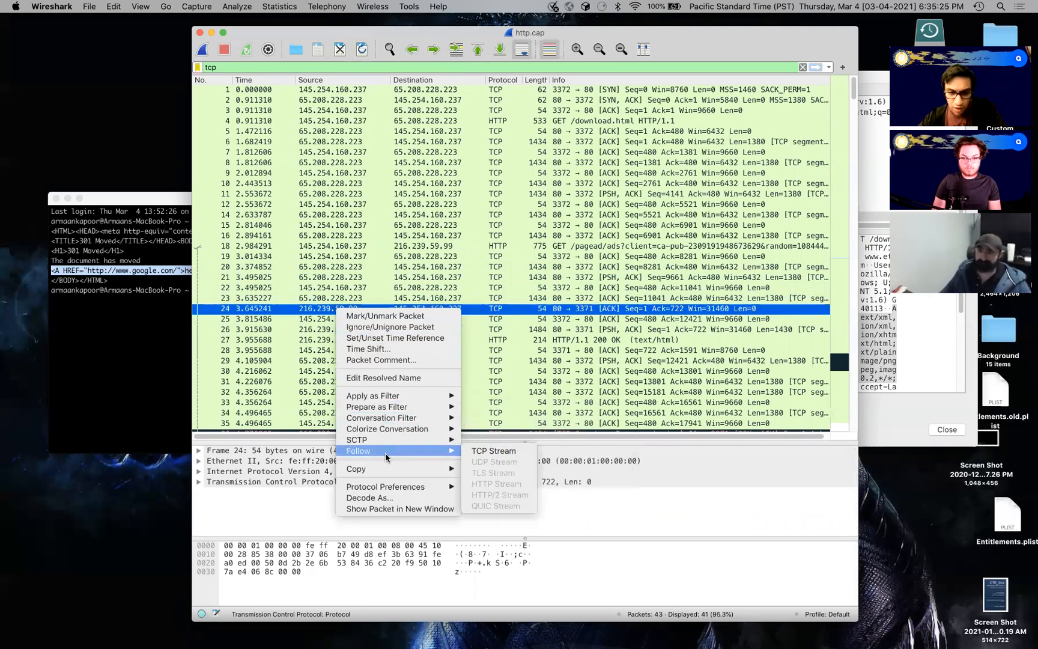
click(484, 452)
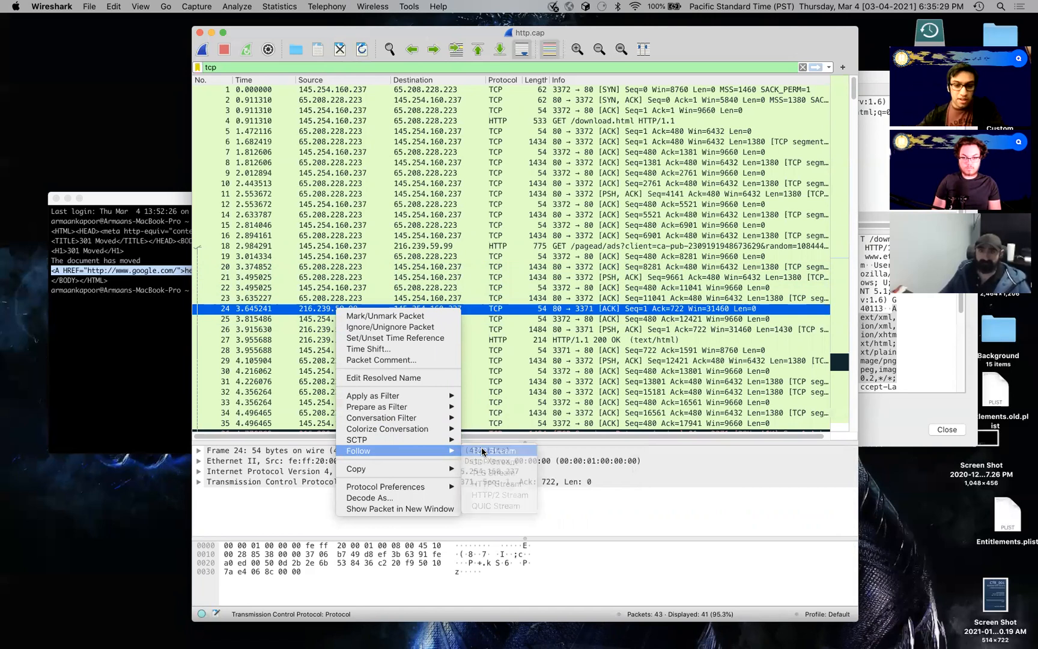
scroll(586, 167, down, 3)
scroll(586, 167, up, 5)
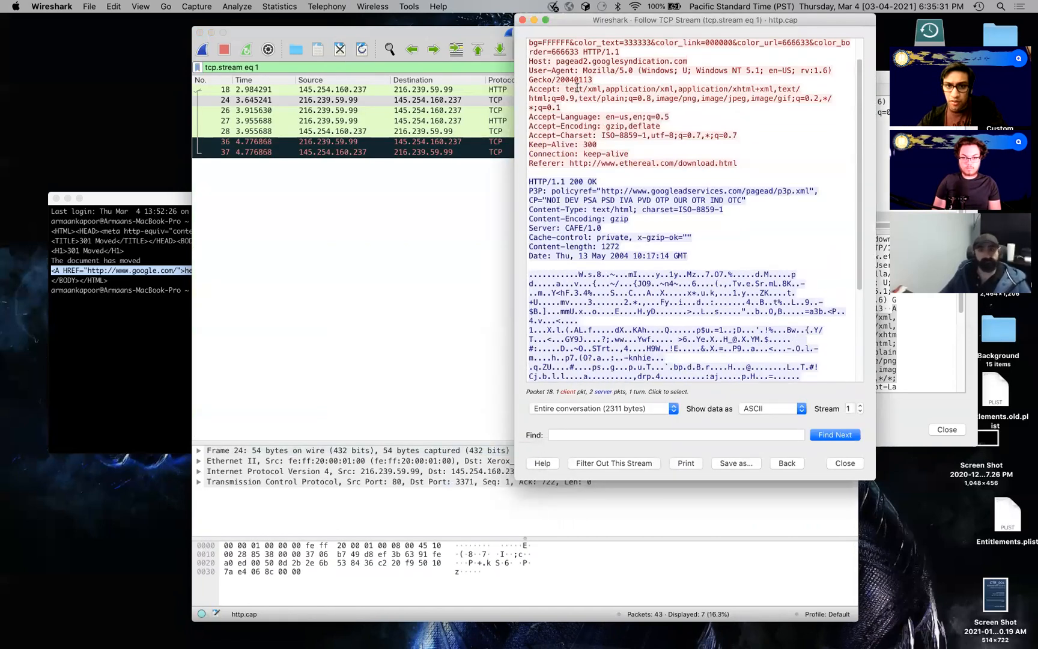
Step: Check the stream's filtered packets in the main capture window and return to the followed conversation
click(343, 209)
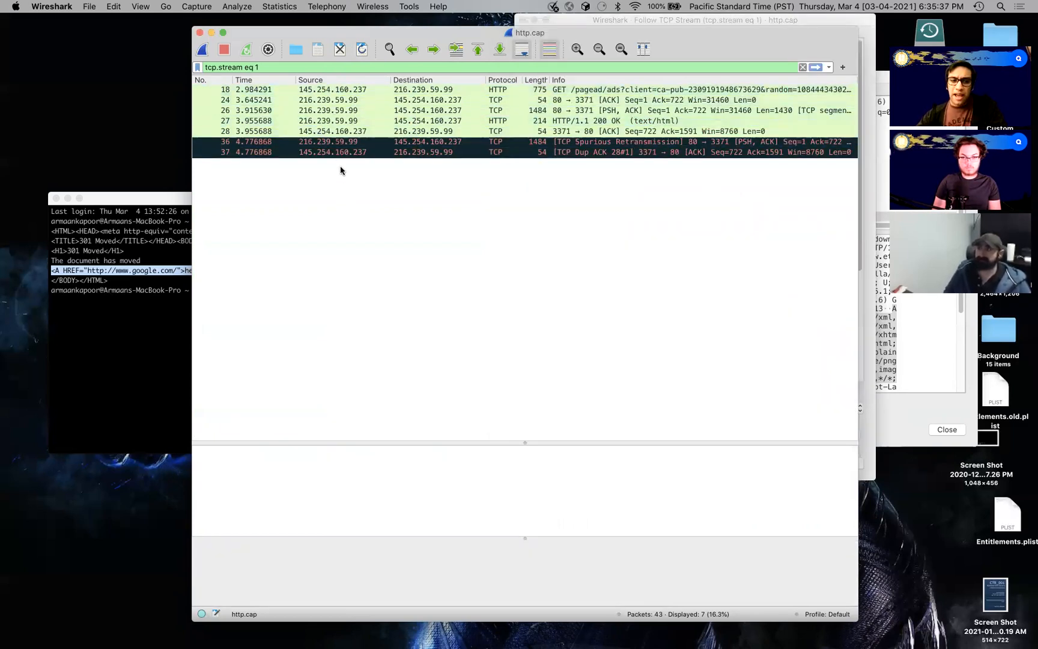
click(620, 20)
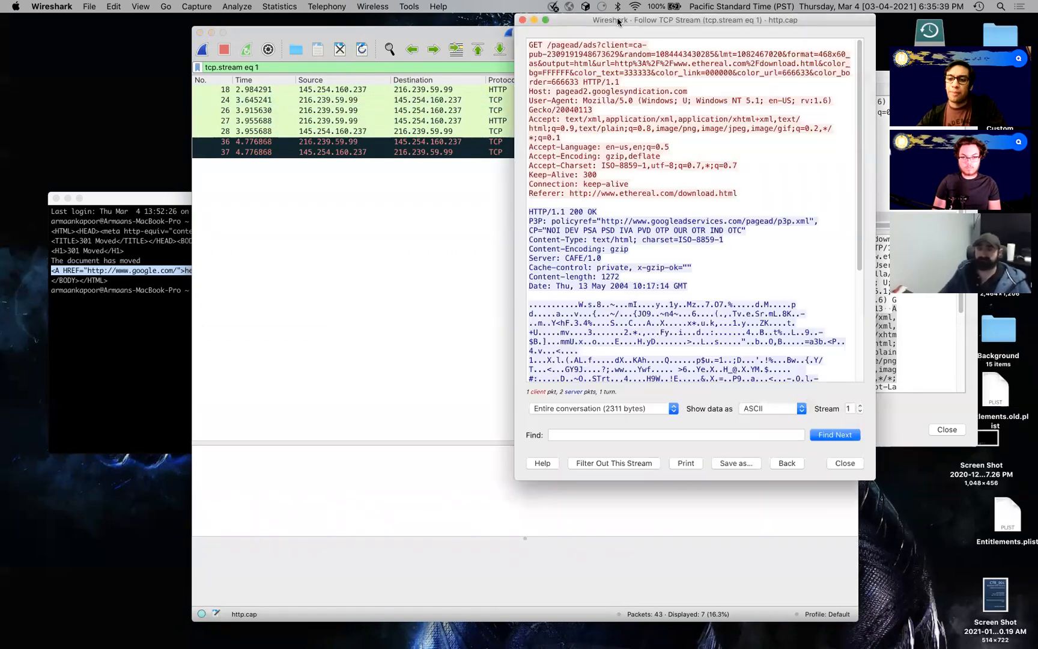
scroll(605, 201, down, 3)
scroll(605, 201, up, 2)
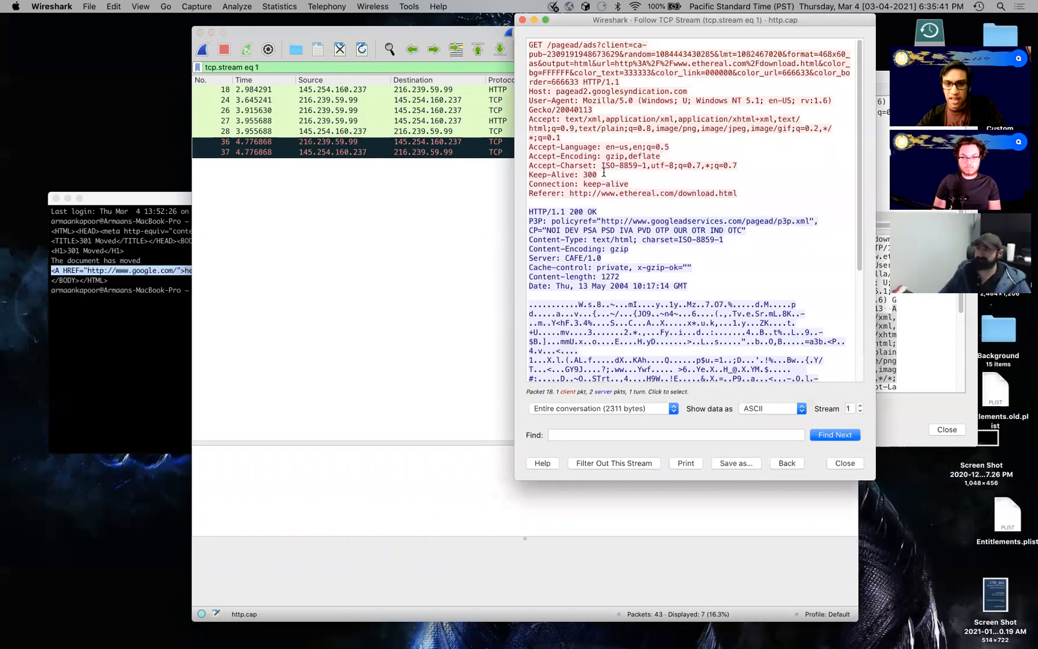
Step: Examine the client's GET request, the server's response headers and the encoded response body in the followed TCP stream
click(554, 74)
drag(530, 44, 603, 192)
scroll(603, 192, down, 2)
drag(530, 153, 597, 283)
scroll(582, 224, down, 3)
scroll(582, 224, down, 1)
click(605, 322)
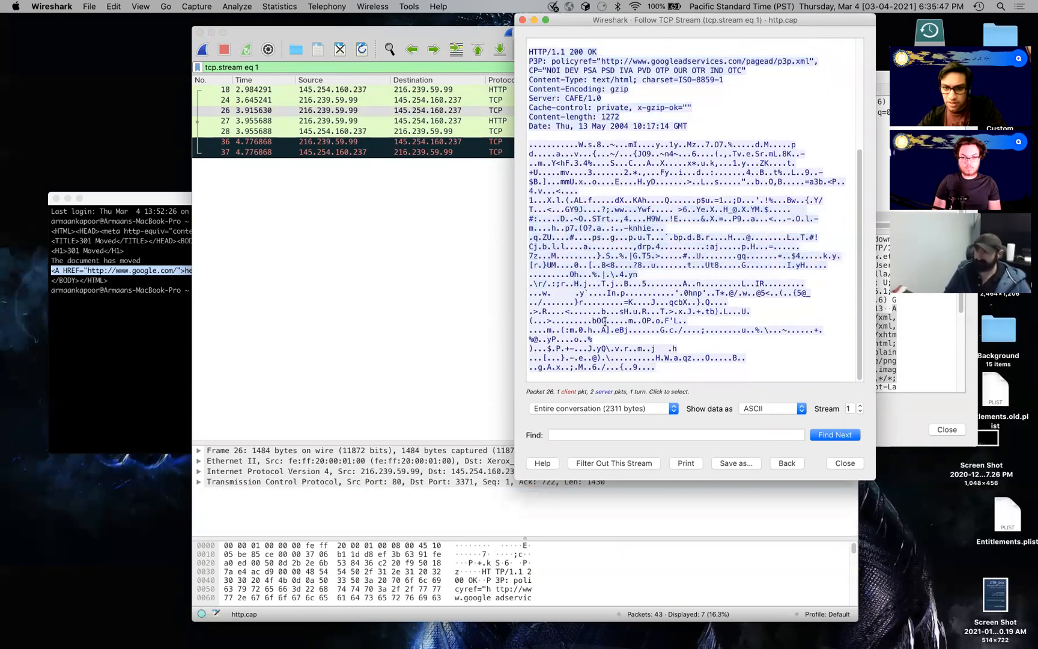
scroll(607, 270, up, 5)
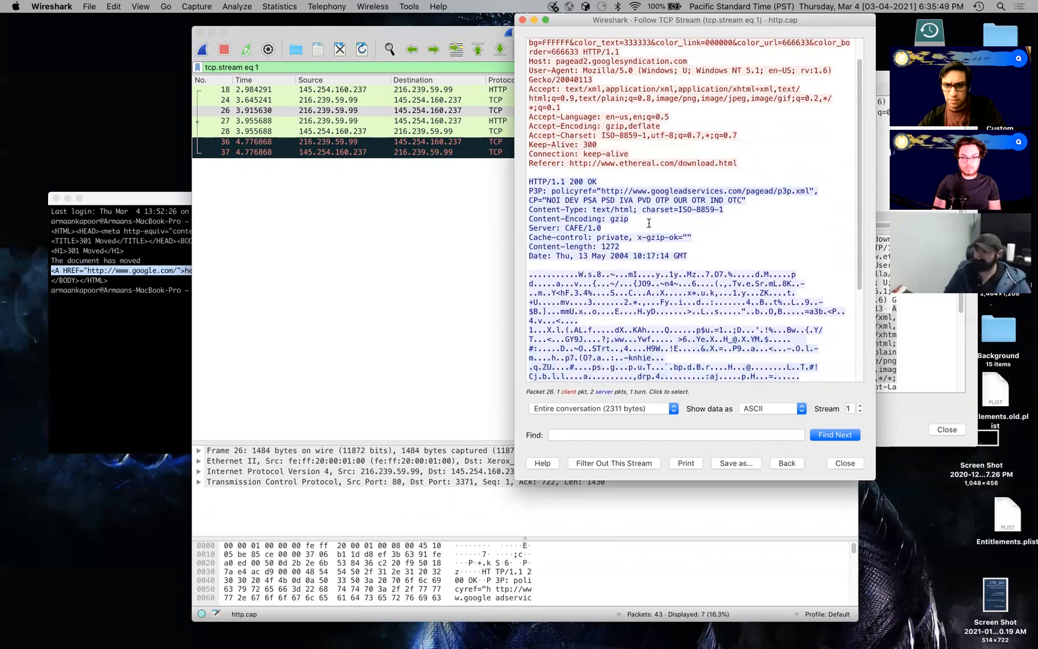
scroll(646, 219, down, 5)
drag(589, 190, 682, 340)
click(750, 190)
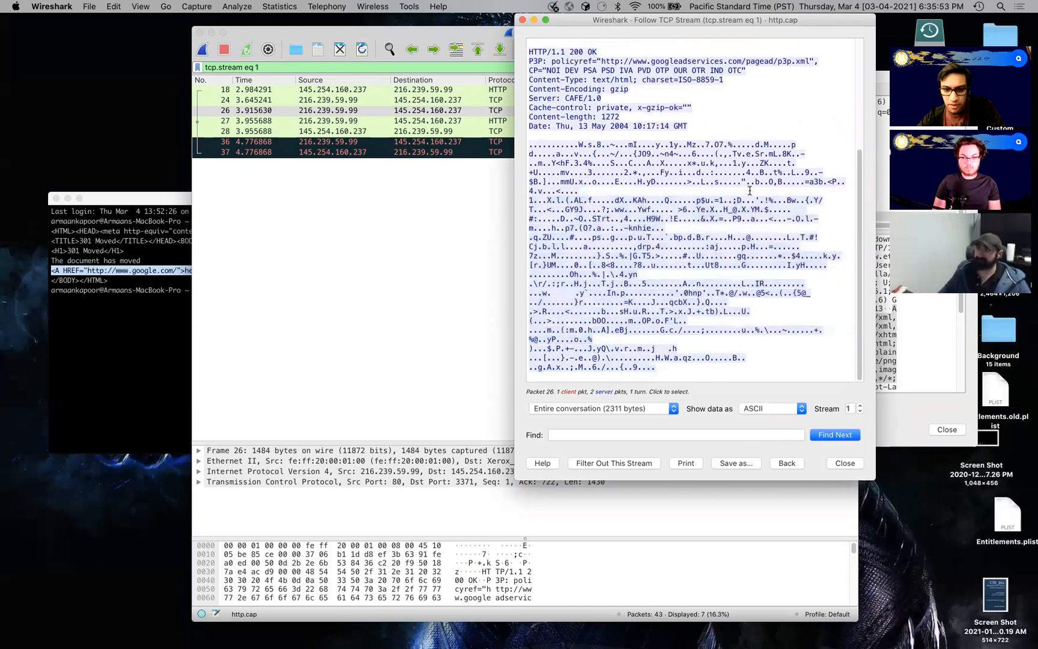
scroll(683, 224, up, 6)
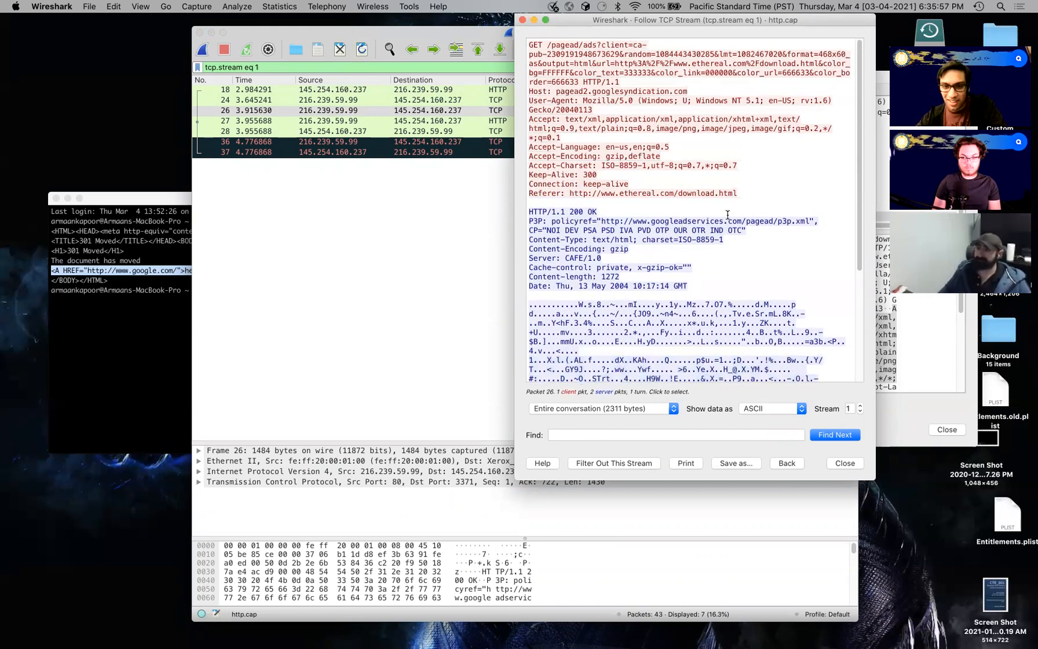
drag(736, 193, 571, 51)
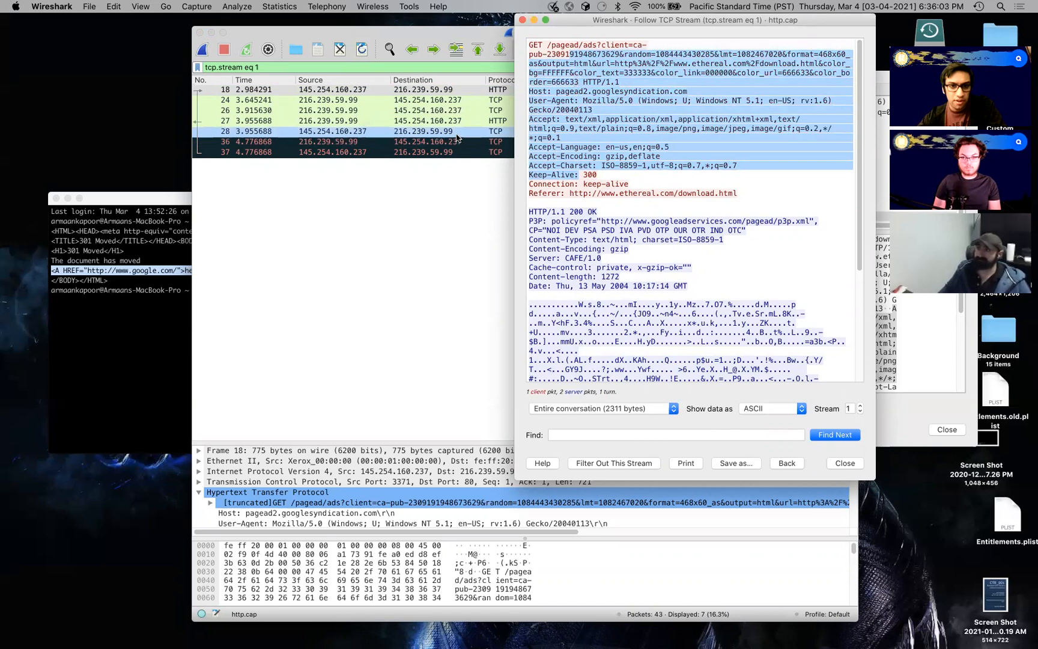
Step: Open packet 24 in its own window and inspect its Transmission Control Protocol section
click(431, 101)
double_click(431, 101)
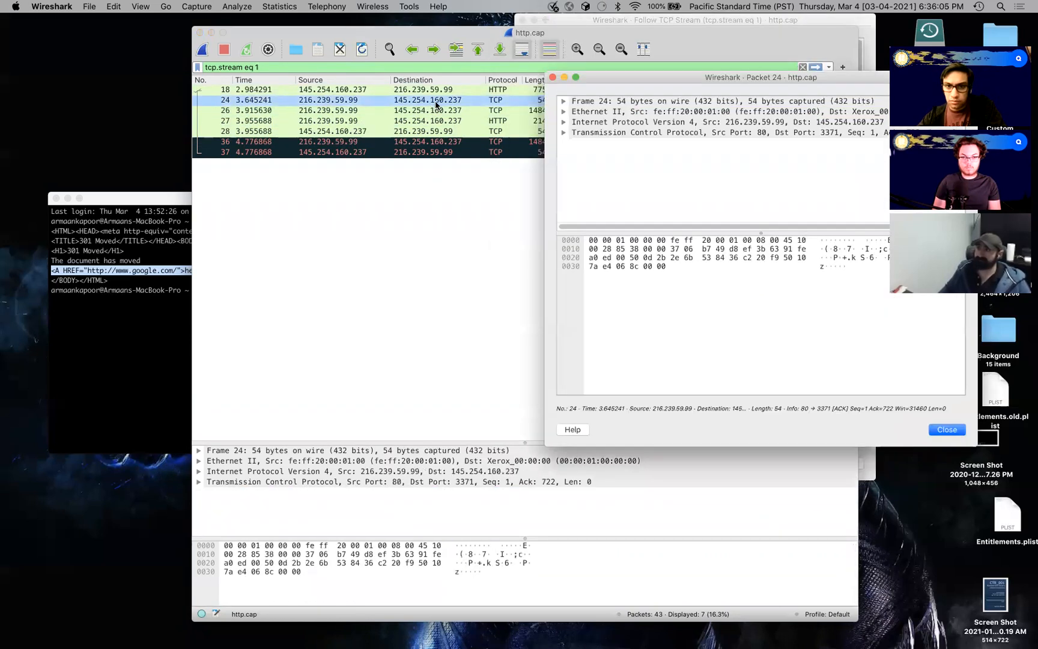
click(564, 133)
click(563, 141)
click(564, 133)
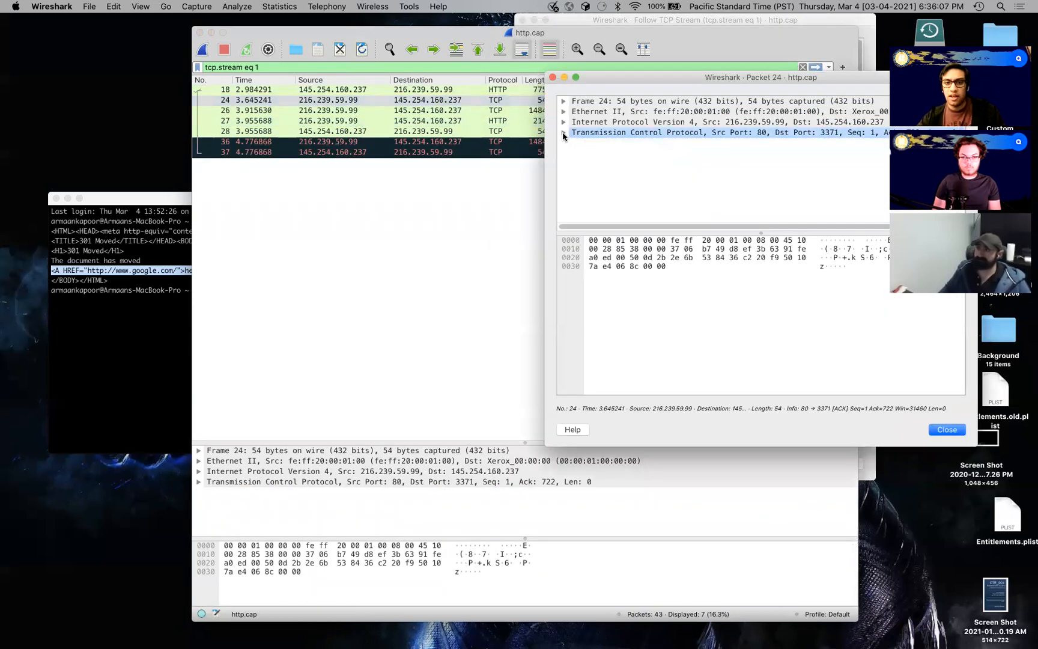
Step: Return to the Follow TCP Stream window and close it, keeping the capture filtered to that stream
click(555, 32)
click(565, 20)
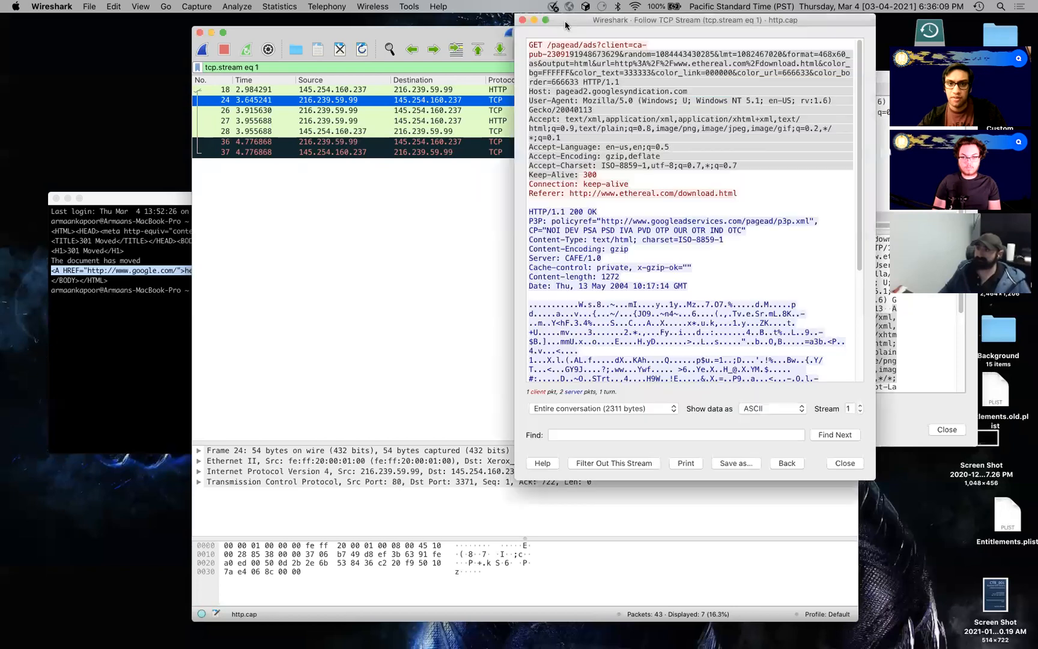
click(522, 20)
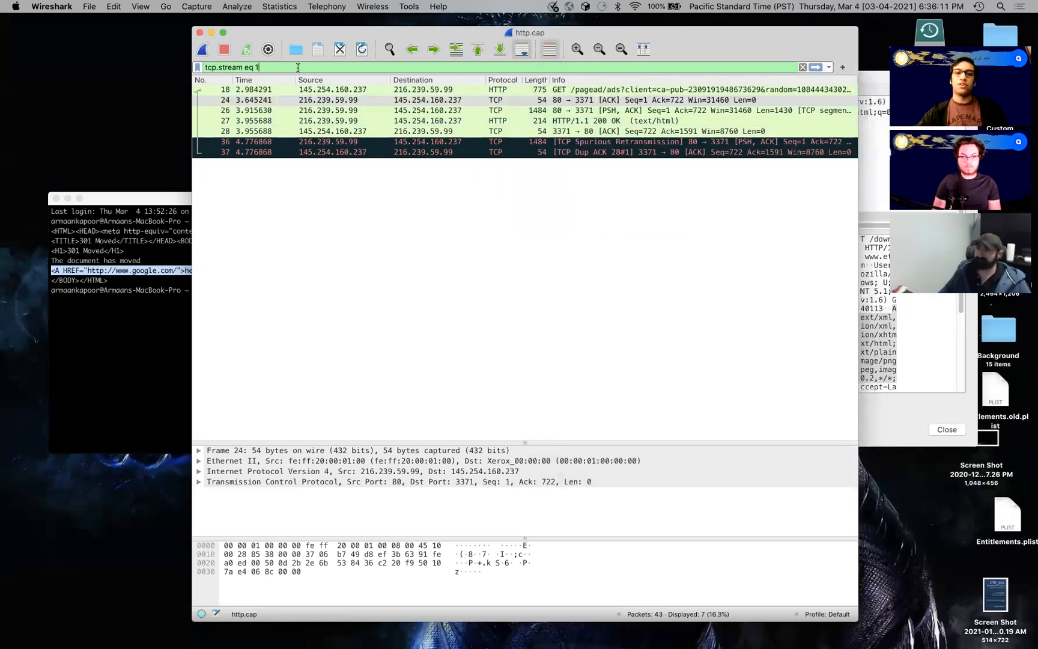
Step: Clear the tcp.stream display filter so the whole http.cap capture is listed
key(BackSpace)
key(BackSpace)
key(BackSpace)
key(BackSpace)
key(BackSpace)
key(BackSpace)
key(BackSpace)
key(BackSpace)
key(BackSpace)
key(BackSpace)
key(BackSpace)
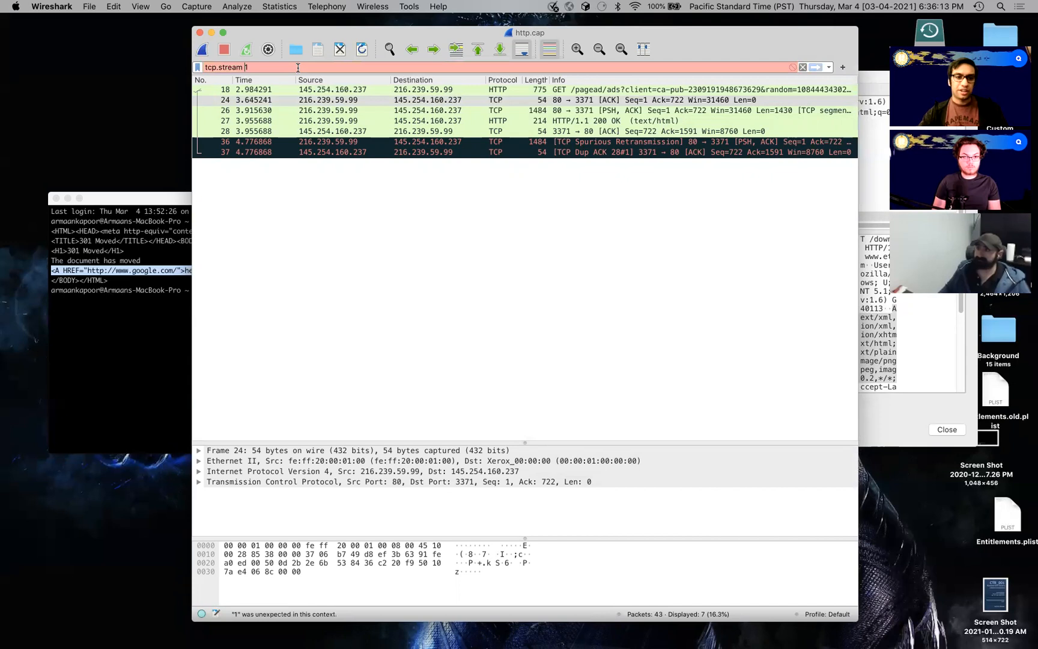
key(BackSpace)
key(BackSpace)
key(BackSpace)
key(BackSpace)
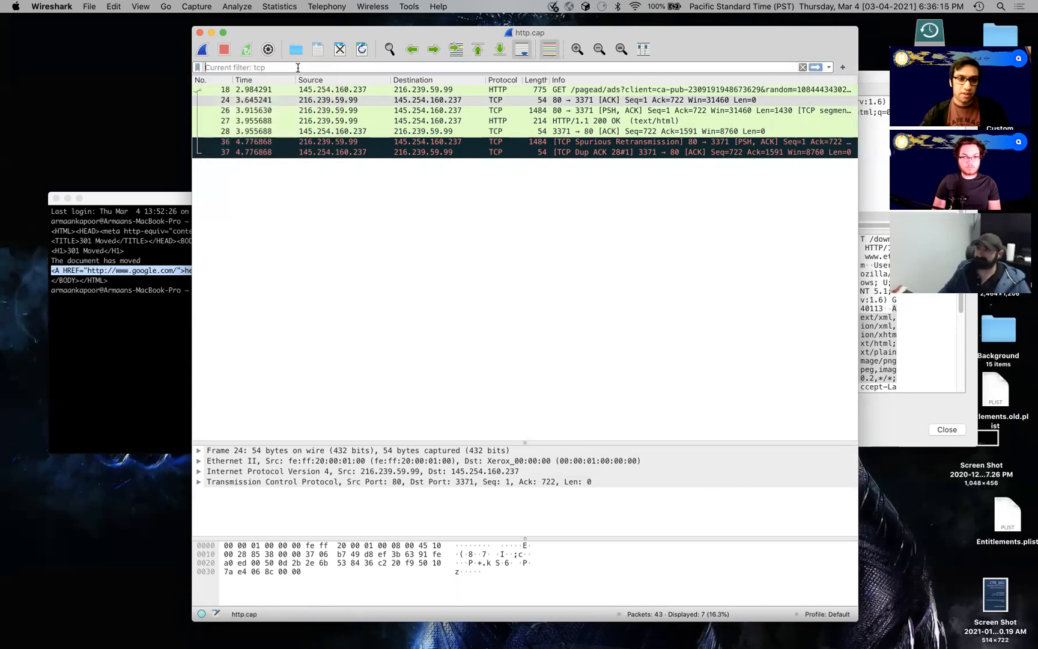
key(Return)
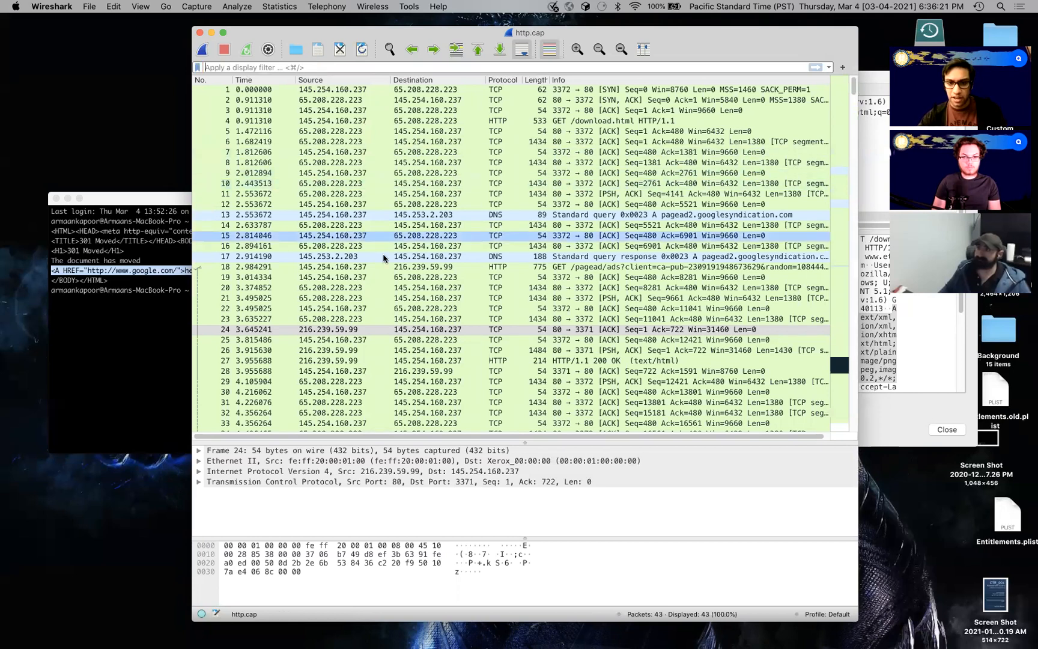
Step: Filter the capture to DNS traffic with the display filter dns
scroll(439, 277, right, 1)
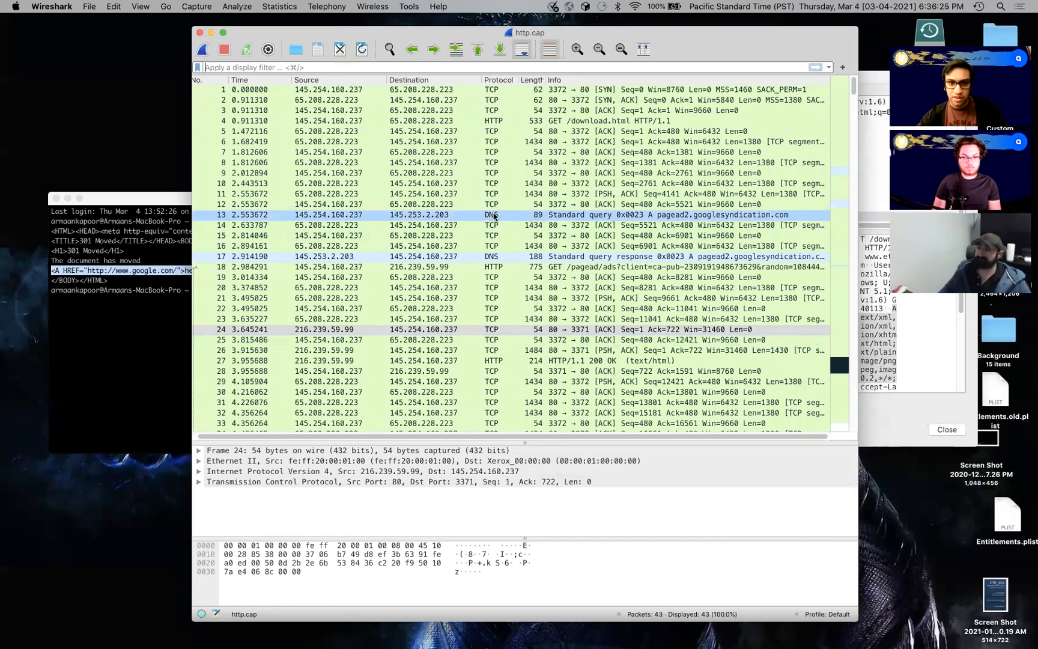
text(DNS)
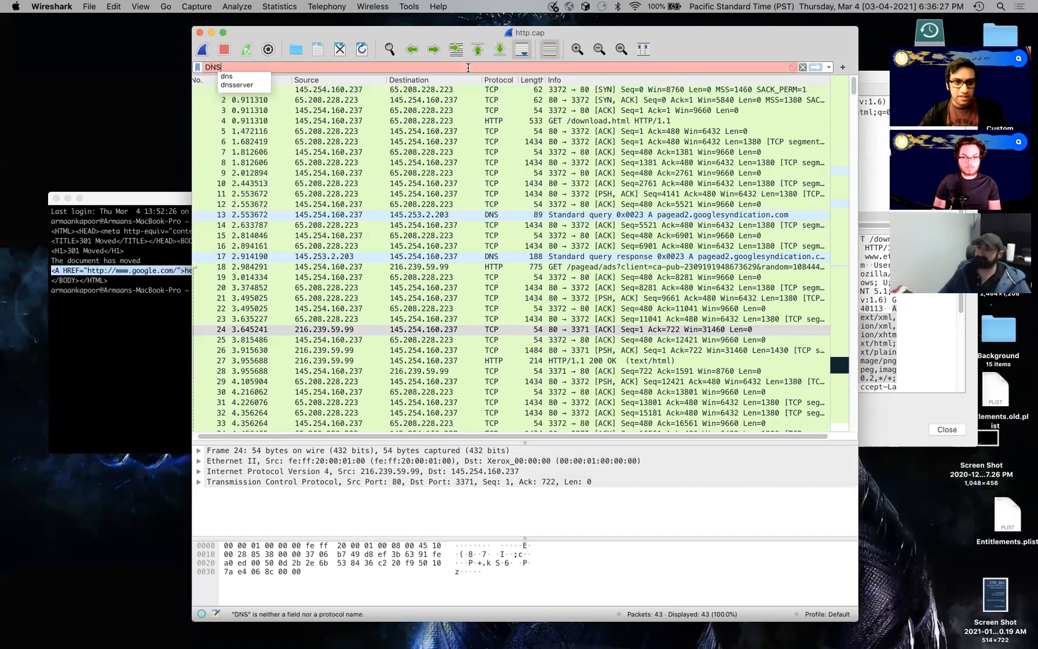
key(BackSpace)
key(BackSpace)
key(BackSpace)
text(dns)
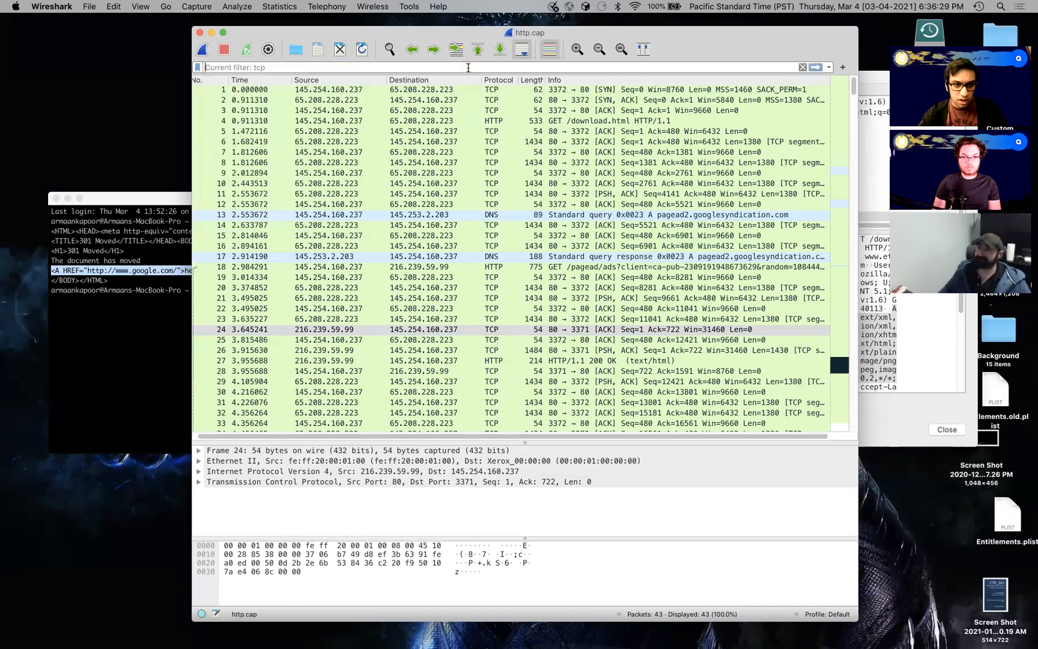
key(Return)
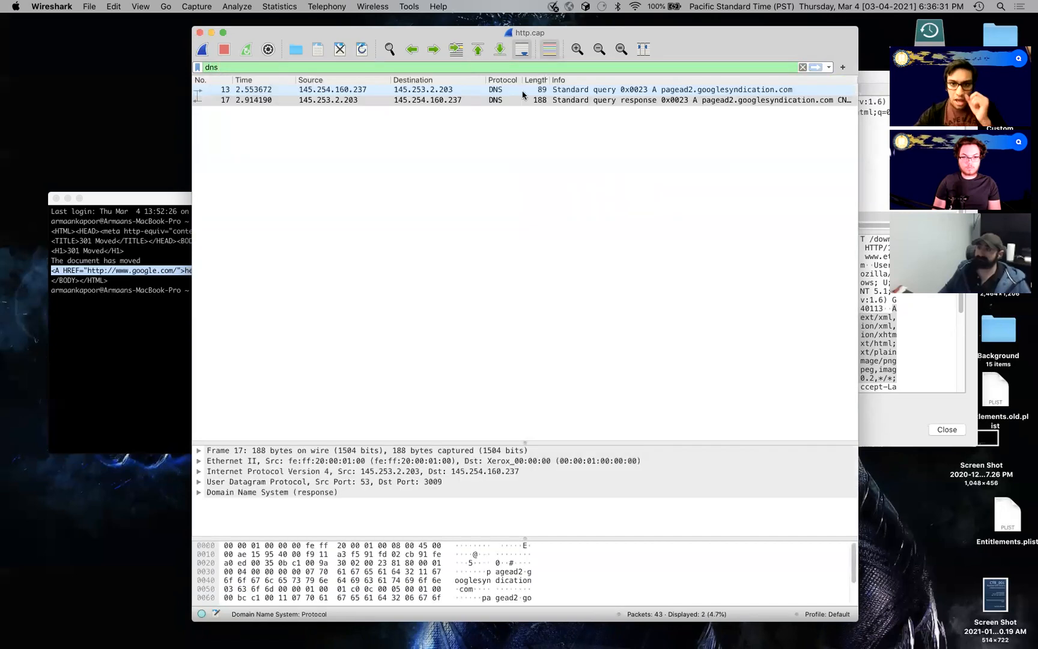
Step: Open DNS query packet 13 in its own window, expand its Domain Name System queries and follow the link to its response
click(494, 89)
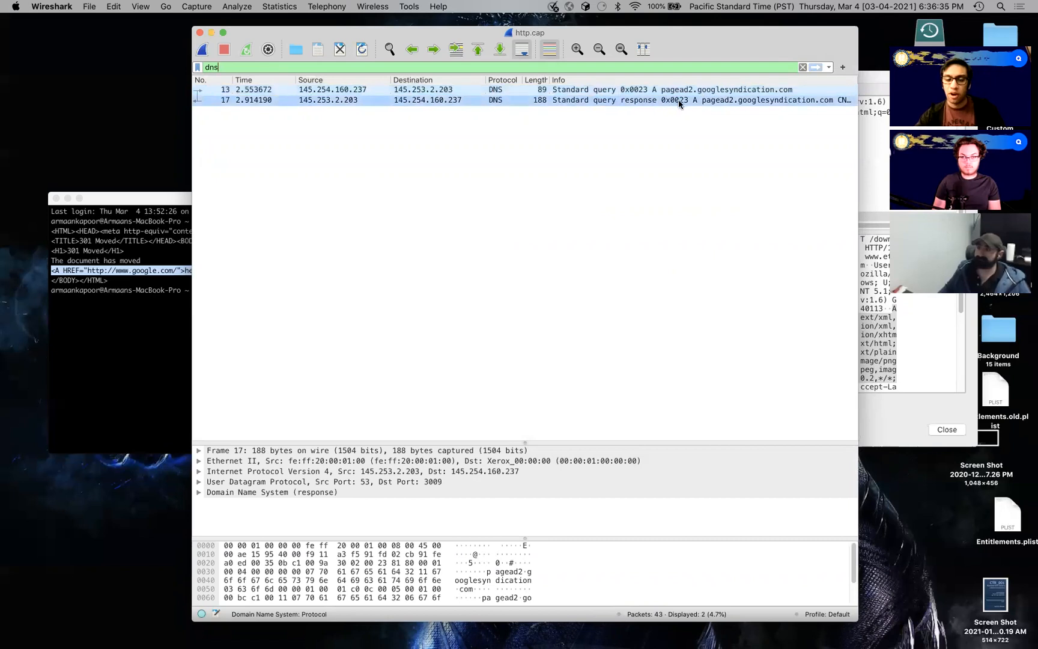
double_click(373, 88)
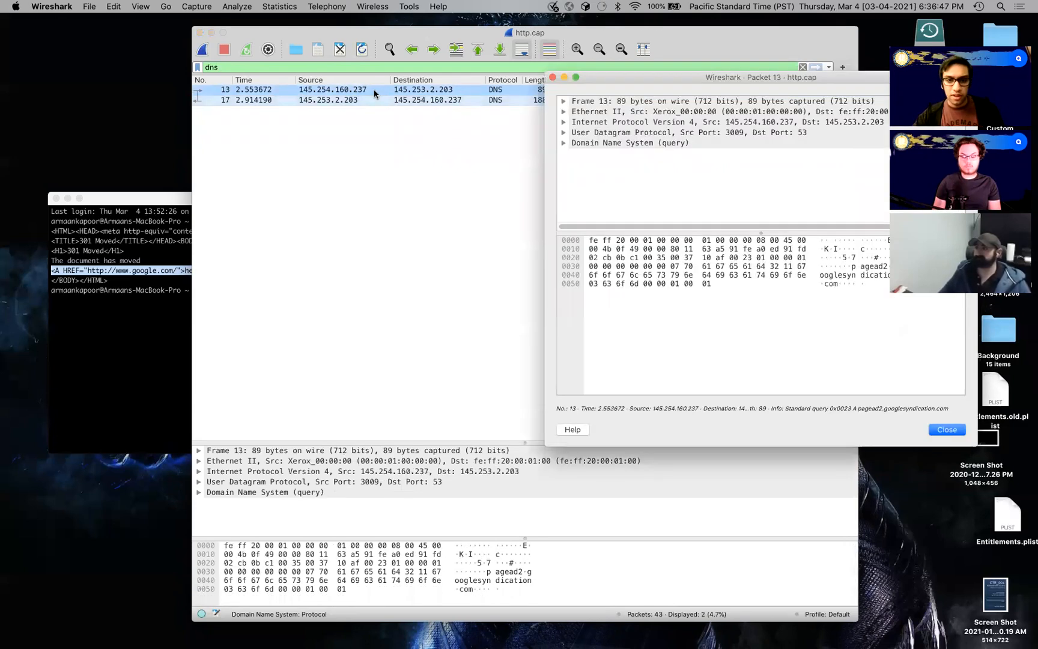
click(558, 144)
click(564, 143)
click(605, 187)
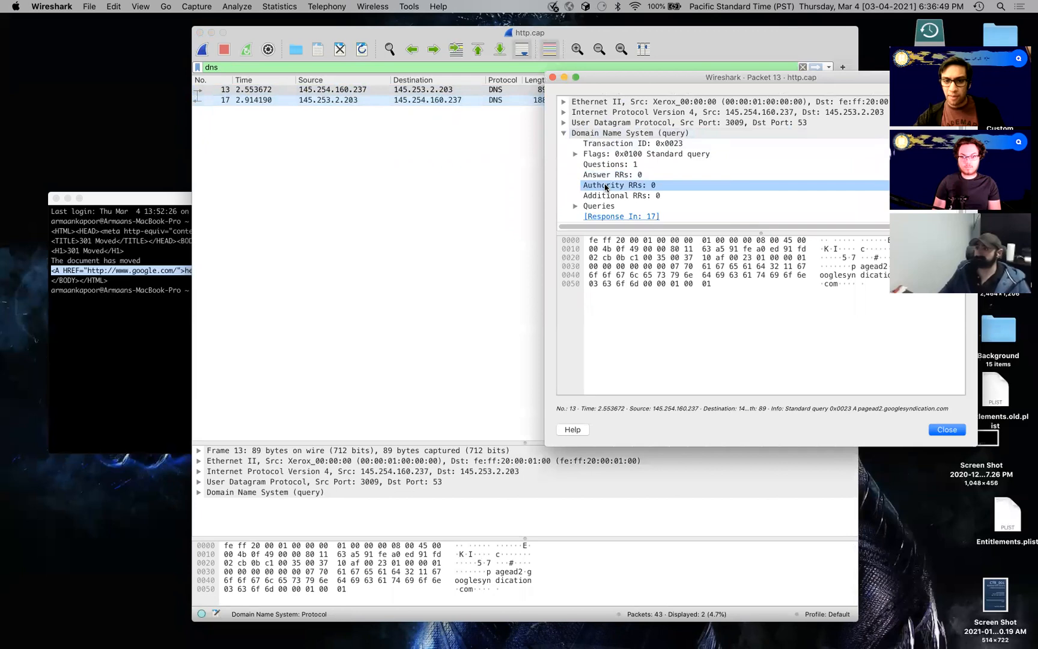
click(575, 206)
scroll(616, 208, down, 1)
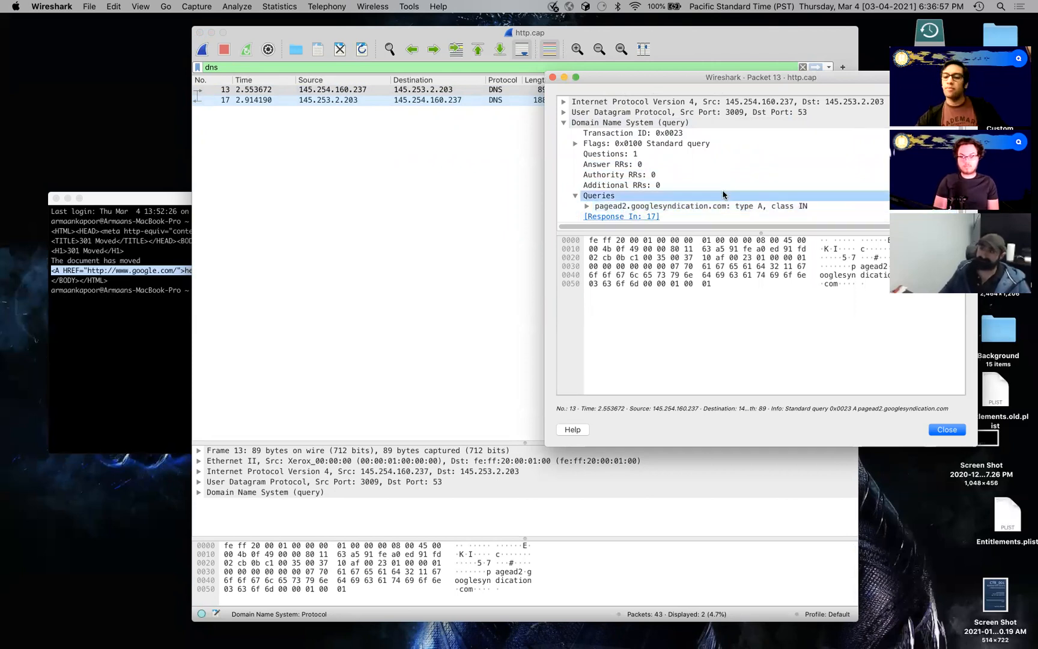
double_click(636, 218)
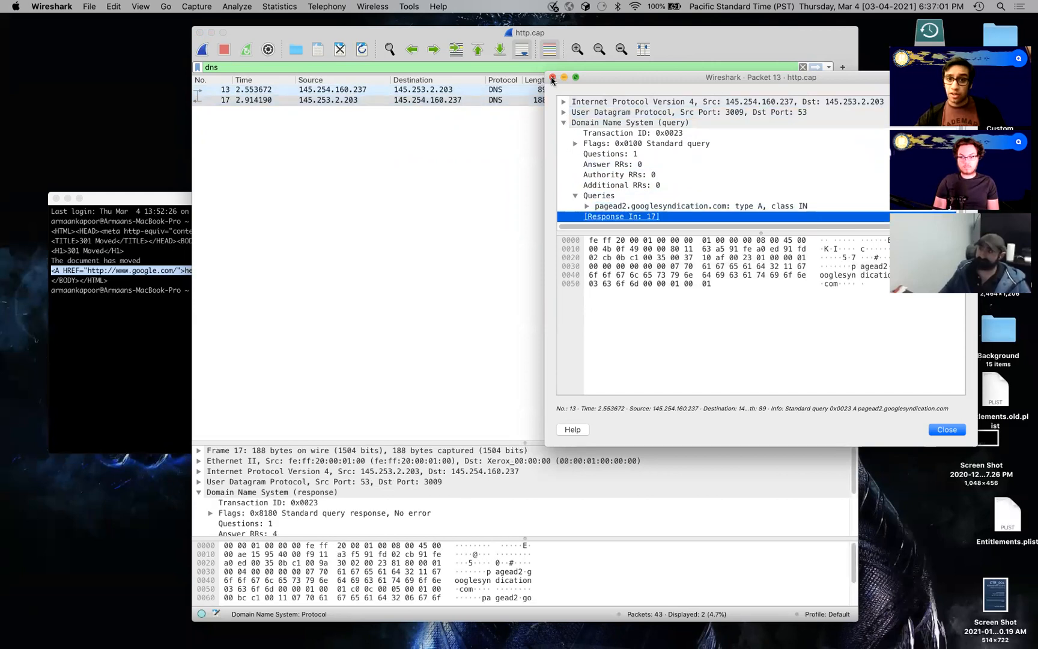
Step: Close packet 13's window and open response packet 17 in its own window with its DNS answers expanded
click(553, 79)
double_click(529, 100)
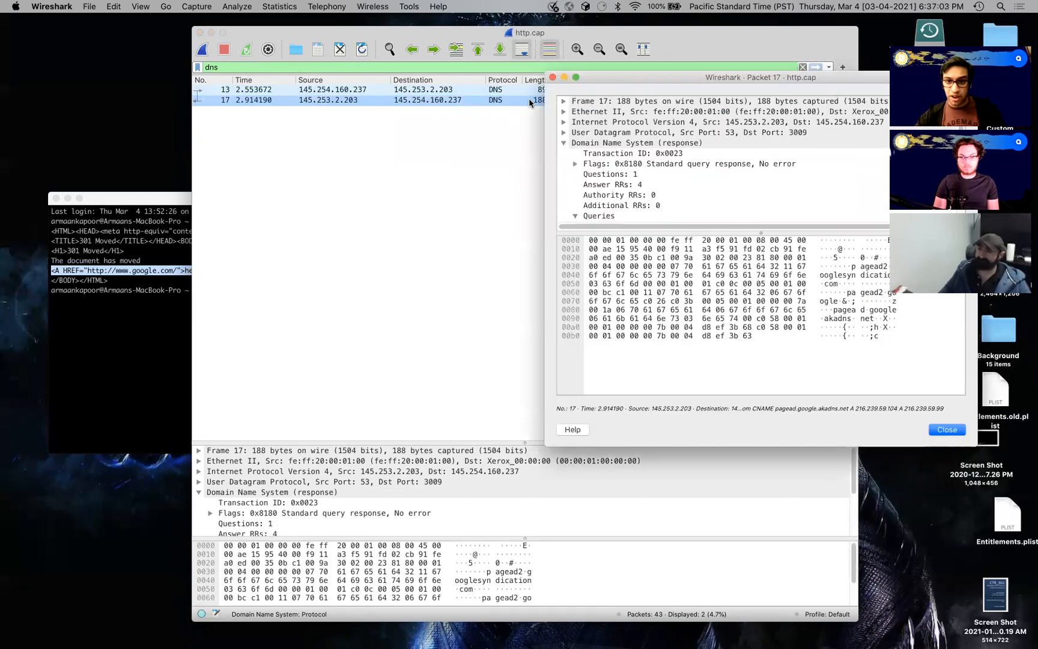
click(575, 217)
click(577, 196)
click(575, 196)
scroll(586, 202, down, 2)
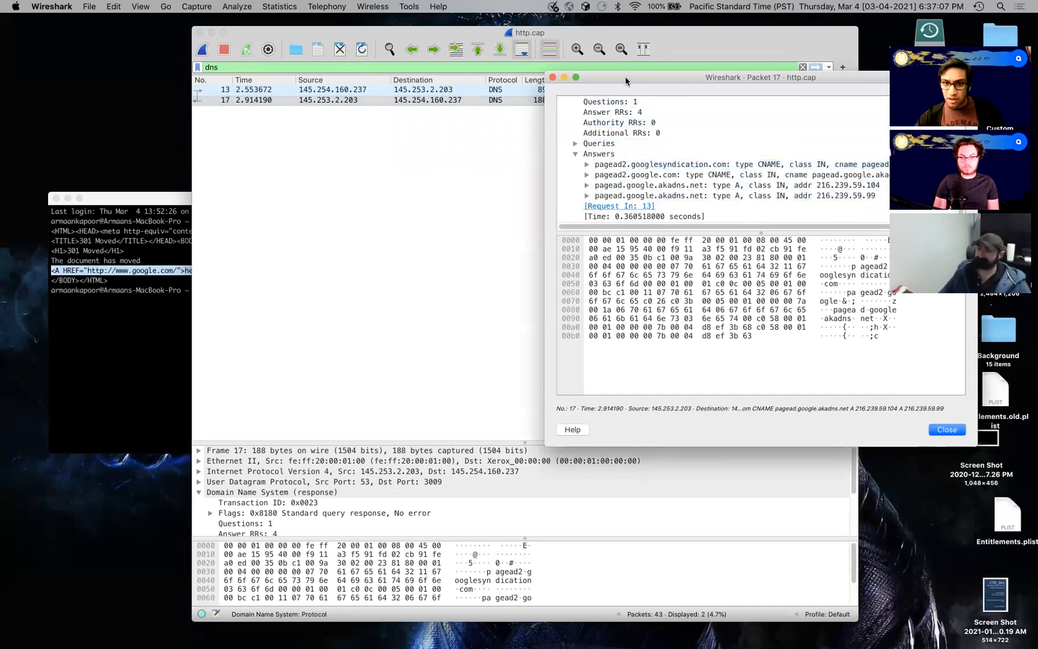
Step: Move packet 17's window clear of the overlay and examine the CNAME and A records among its DNS answers
drag(625, 81, 518, 81)
click(613, 155)
click(610, 168)
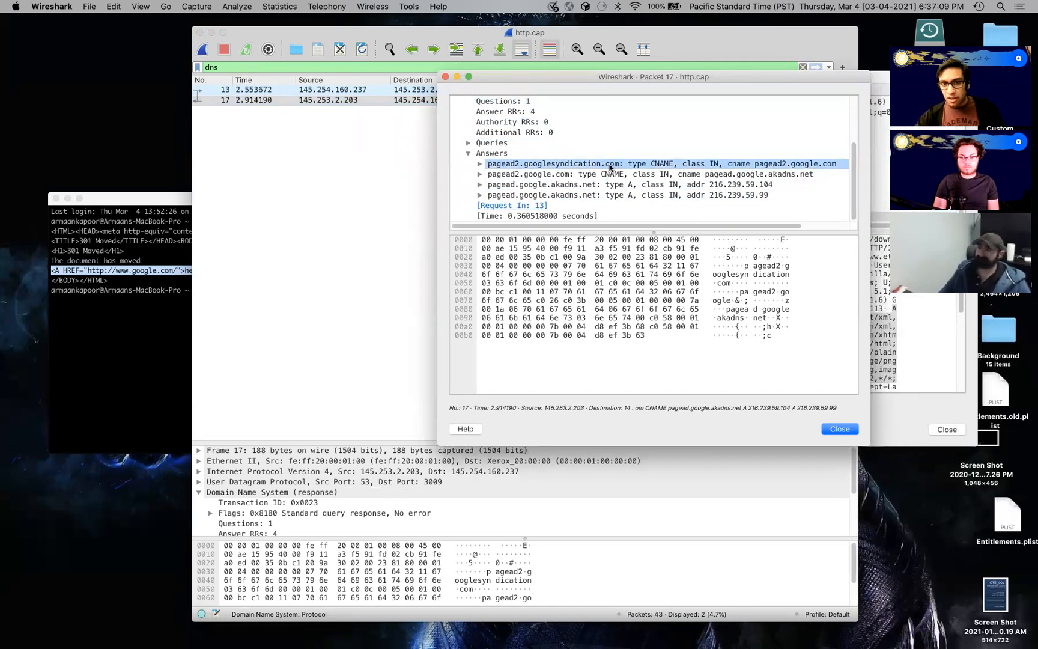
click(612, 180)
click(615, 193)
click(620, 184)
click(630, 164)
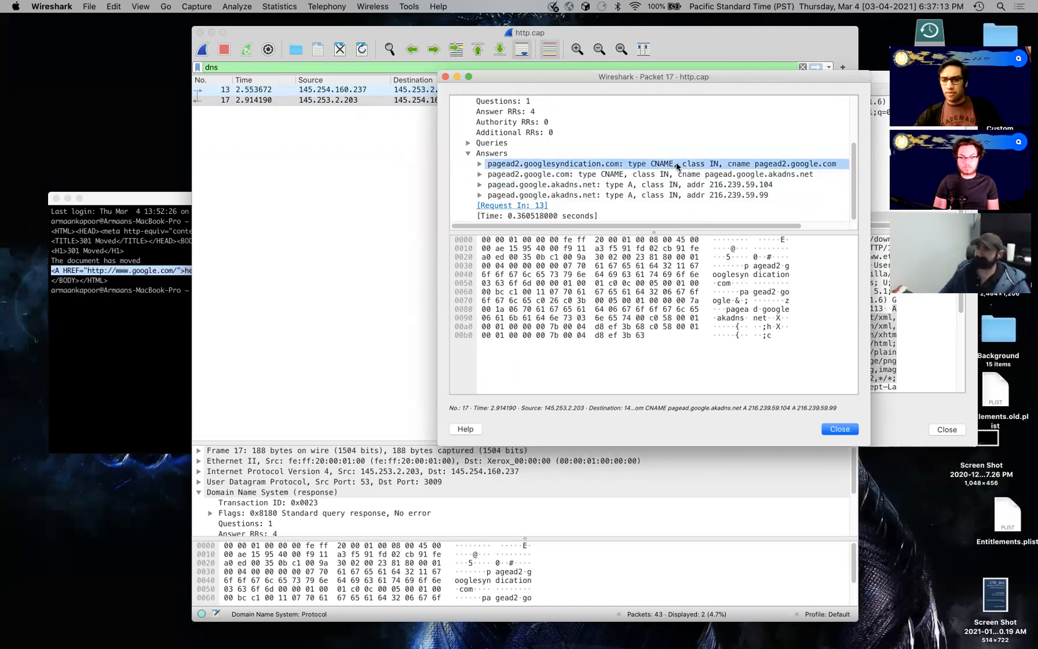
click(691, 184)
click(704, 174)
click(694, 183)
click(737, 165)
click(624, 174)
click(646, 166)
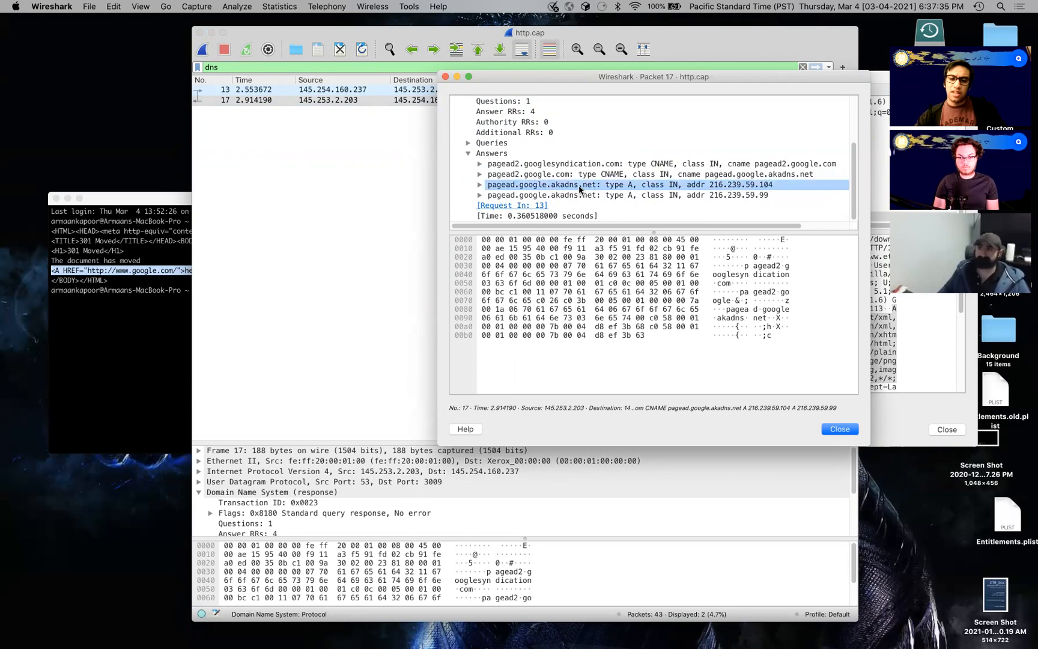
Step: Close packet 17's window, open packet 13 in its own window again and close it
click(445, 76)
double_click(538, 89)
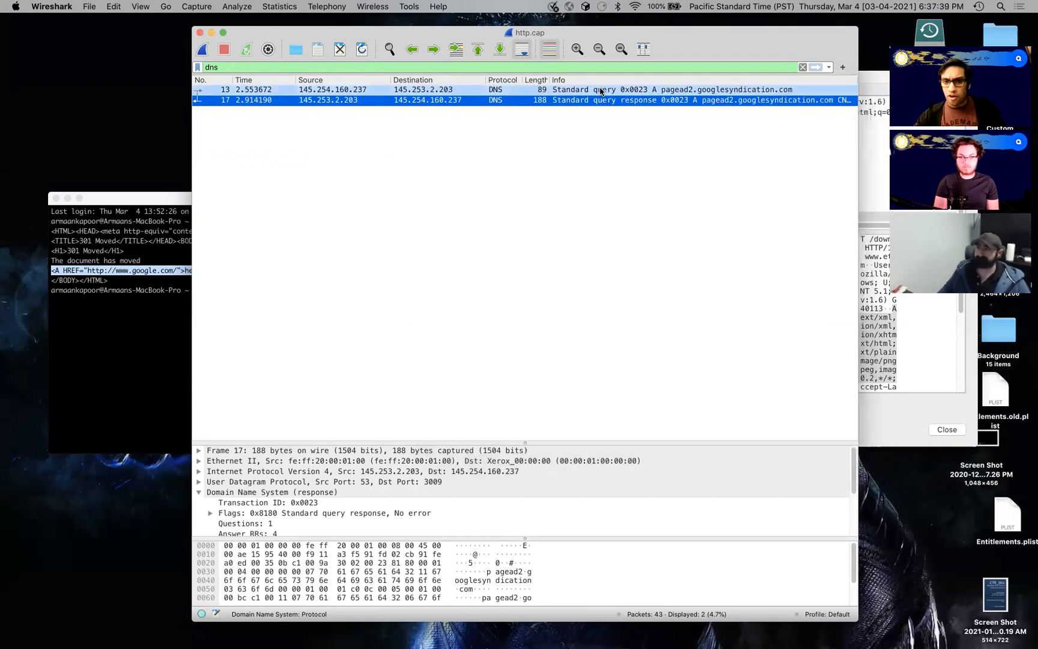
click(445, 77)
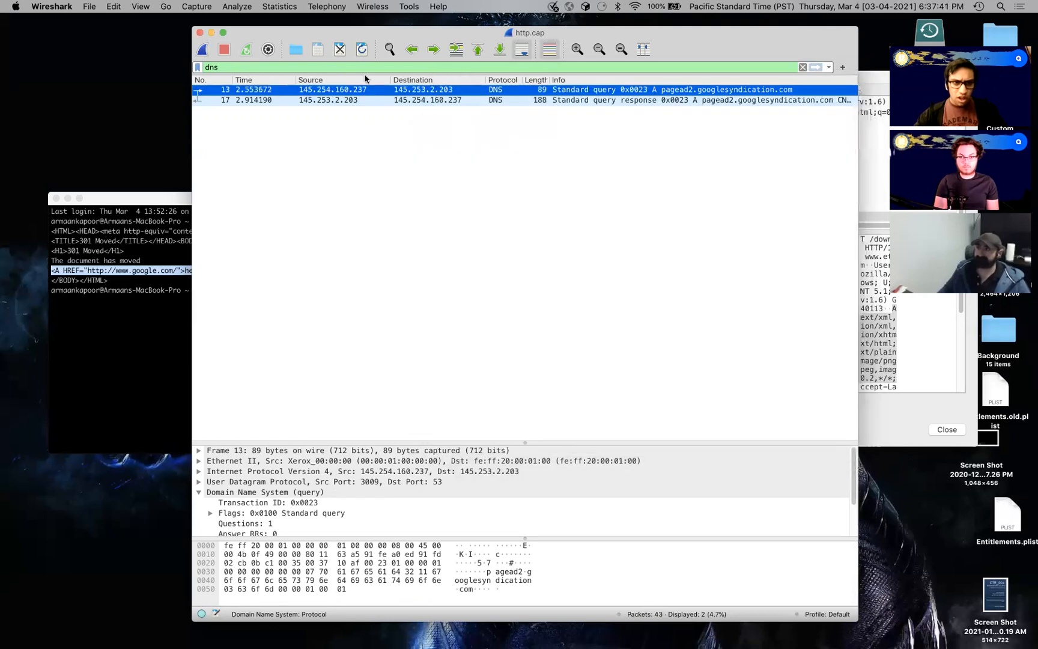
Step: Remove the dns display filter to list every packet in the capture
click(279, 70)
key(BackSpace)
key(BackSpace)
key(BackSpace)
key(Return)
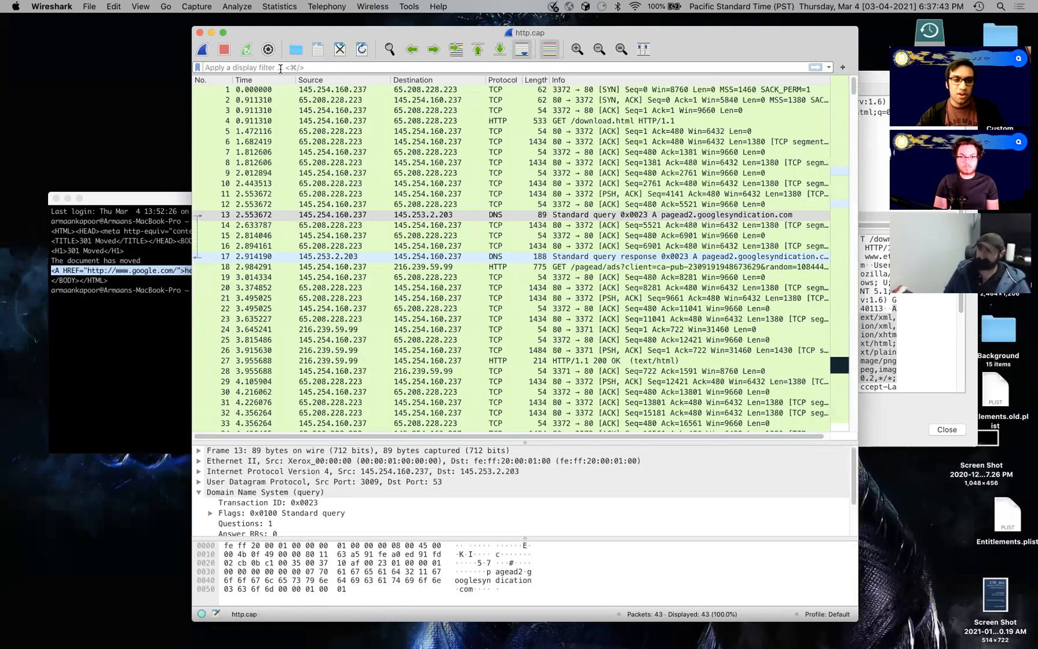
Step: Try to filter the capture by IP address with ip.addr == 145.254.150.237
text(ip)
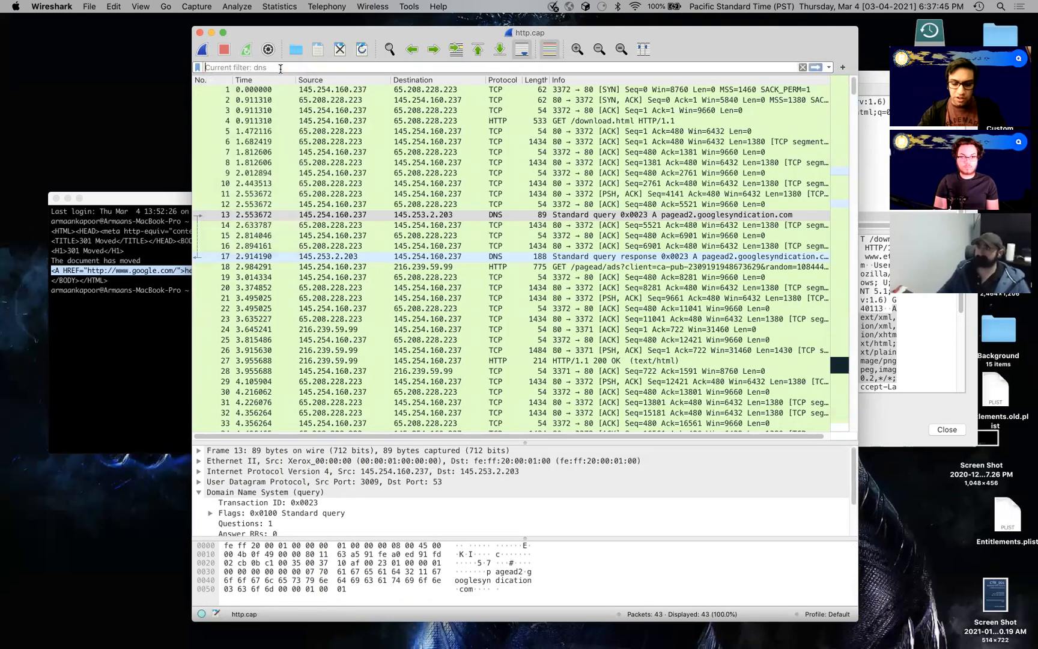
text(.addr)
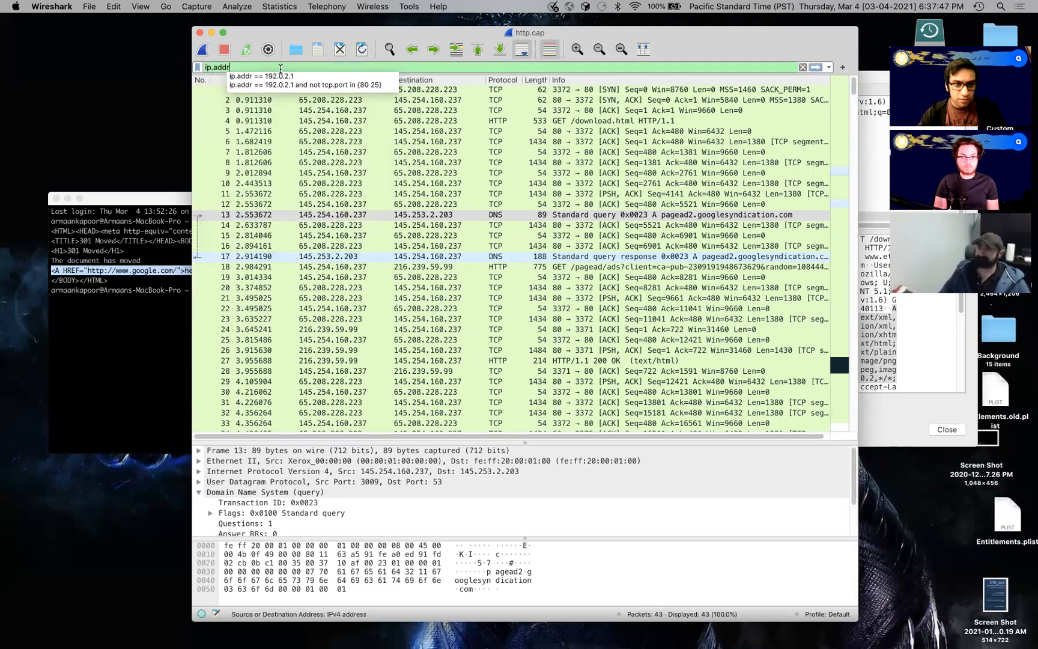
key(BackSpace)
key(BackSpace)
key(BackSpace)
key(BackSpace)
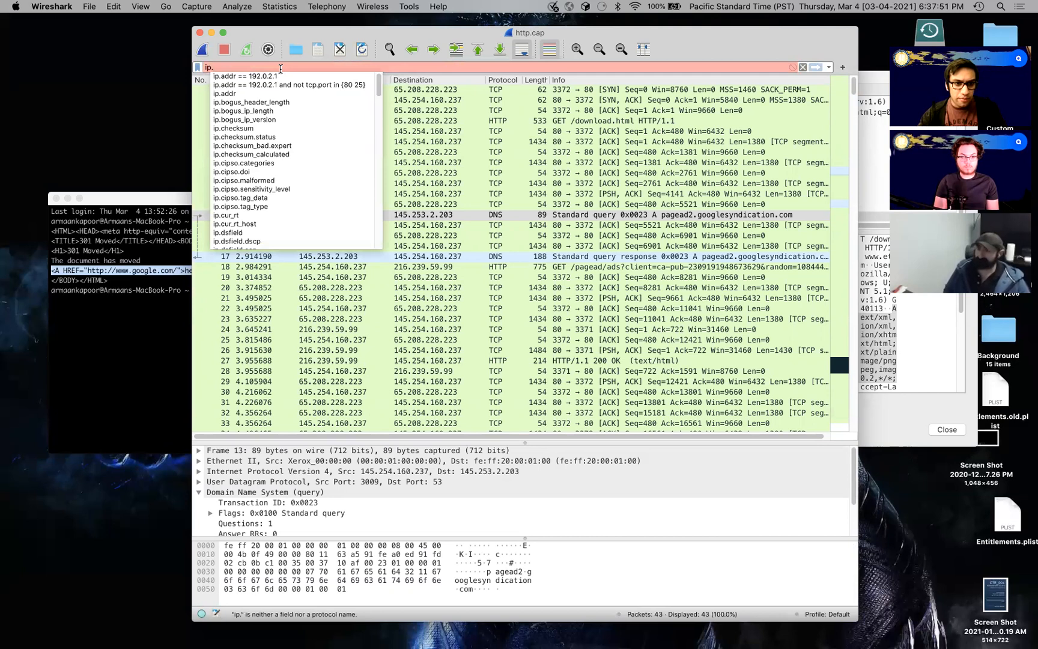
text(addr)
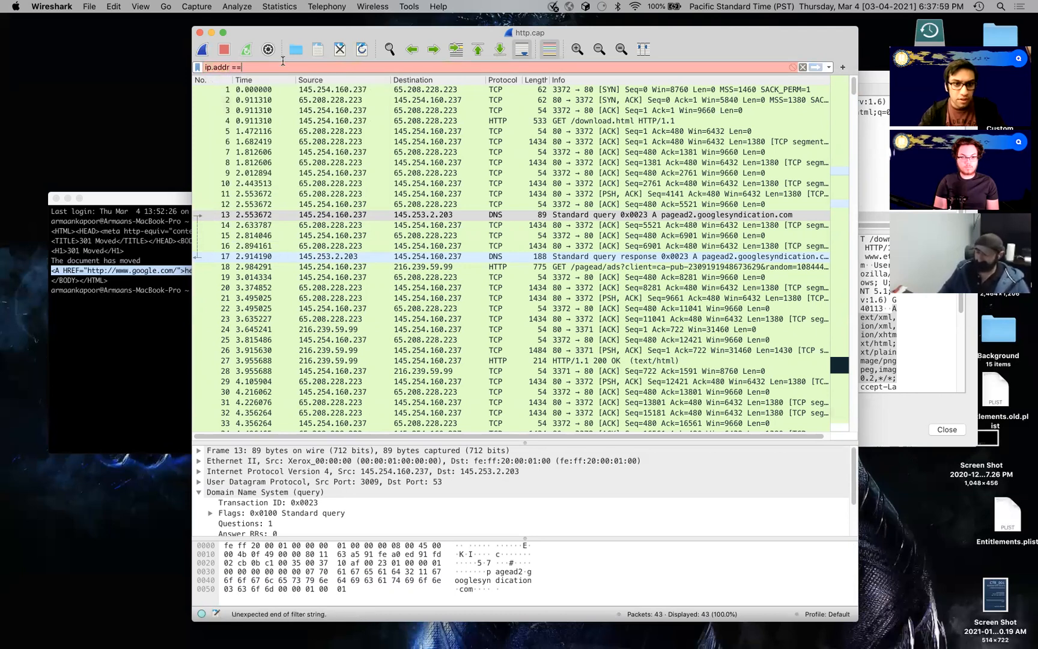
text(== 14)
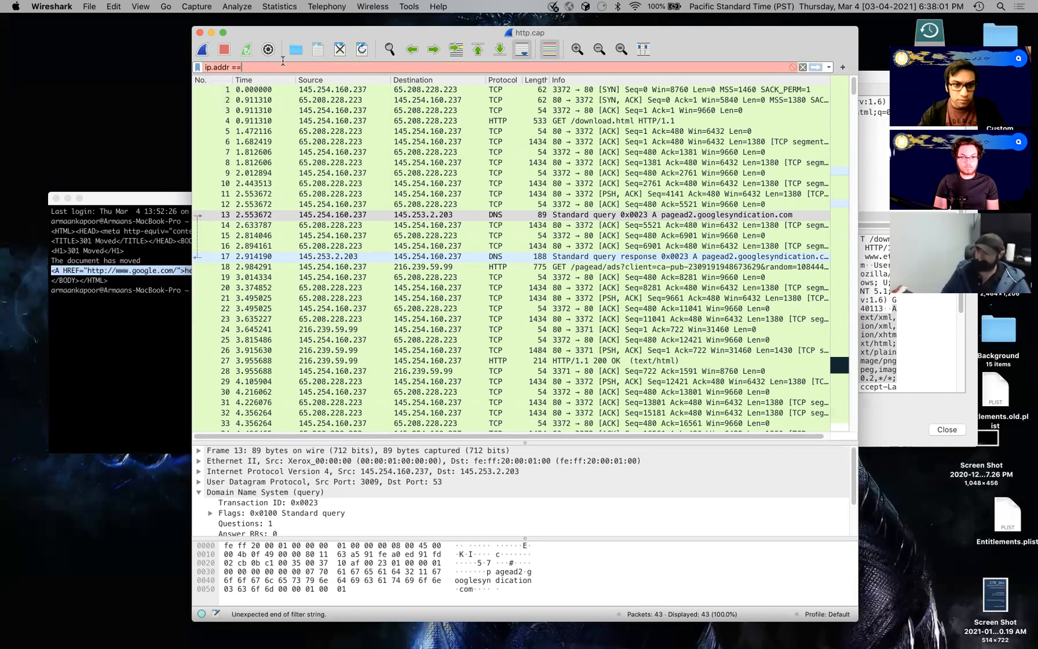
text(5.)
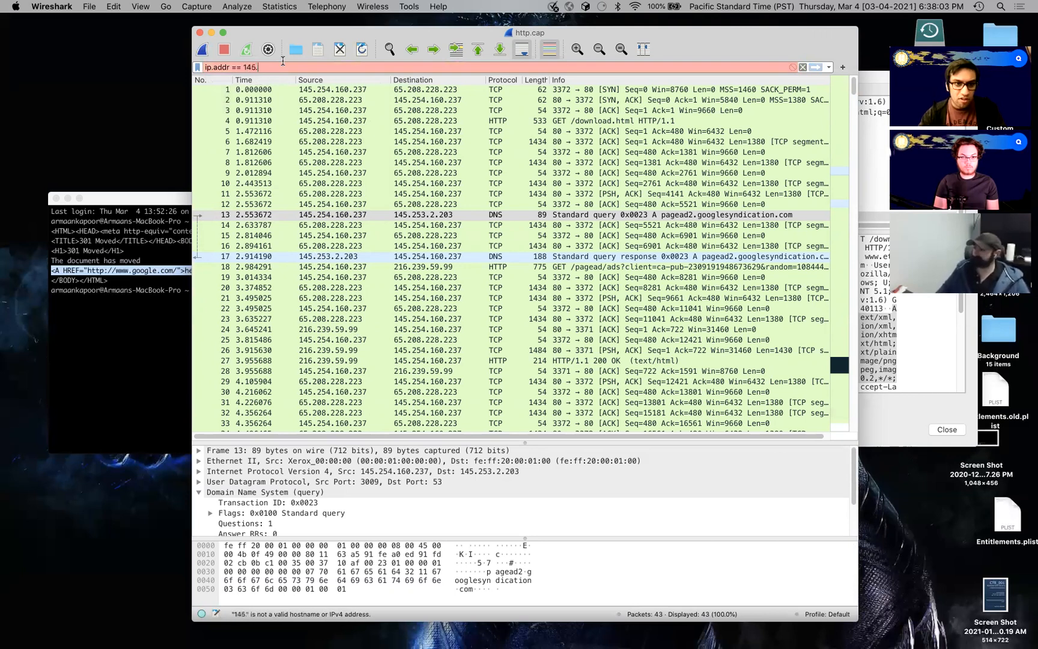
text(254)
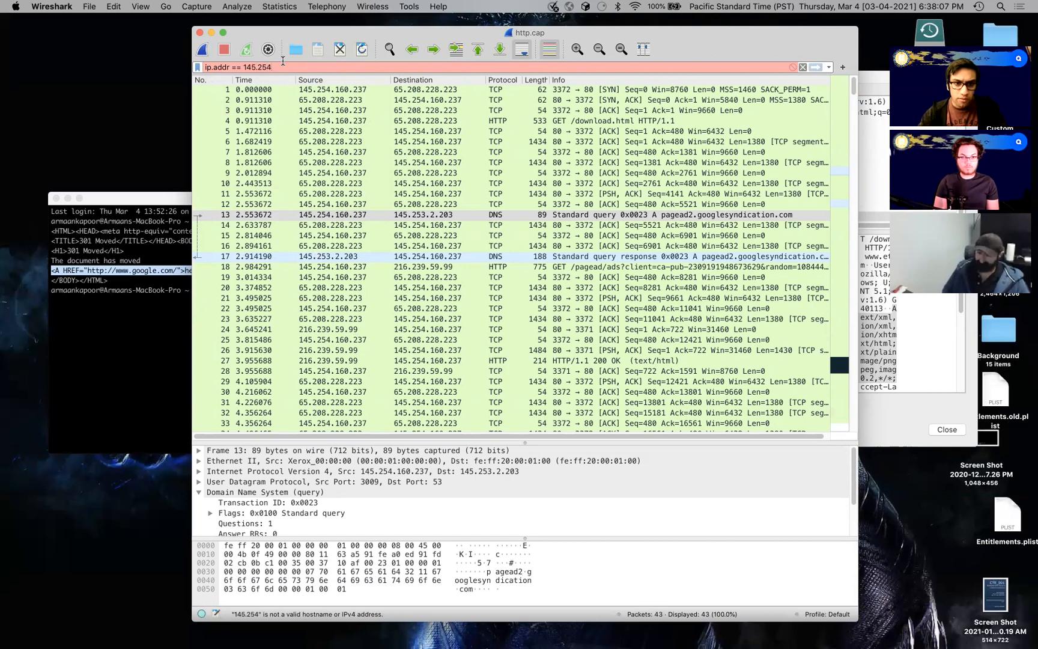
text(.)
text(160.237)
key(Return)
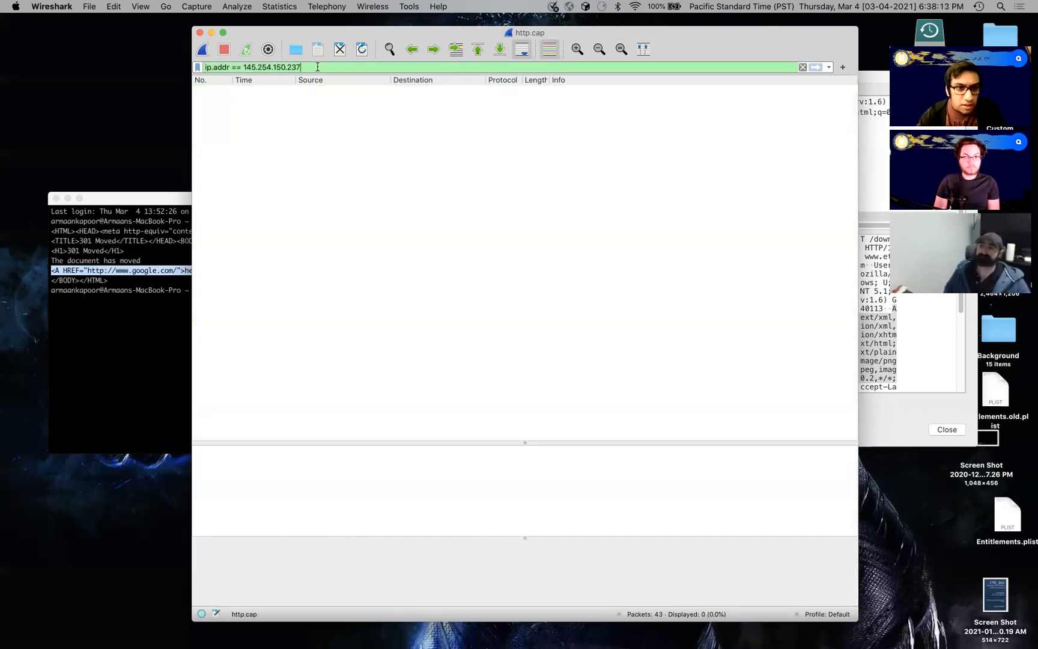
Step: Replace the IP address filter with the suggested expression ip.addr == 192.0.2.1
key(BackSpace)
key(BackSpace)
key(BackSpace)
key(BackSpace)
key(BackSpace)
key(BackSpace)
key(BackSpace)
key(BackSpace)
key(BackSpace)
key(BackSpace)
key(BackSpace)
key(BackSpace)
key(BackSpace)
key(BackSpace)
key(BackSpace)
key(BackSpace)
key(BackSpace)
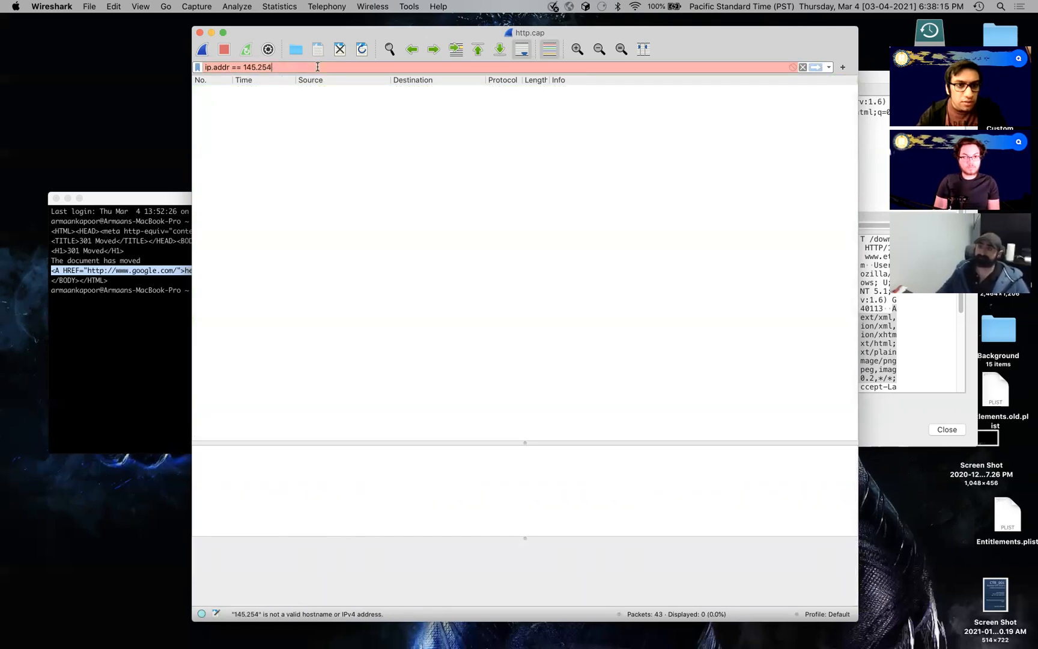
key(BackSpace)
key(BackSpace)
key(BackSpace)
key(BackSpace)
key(BackSpace)
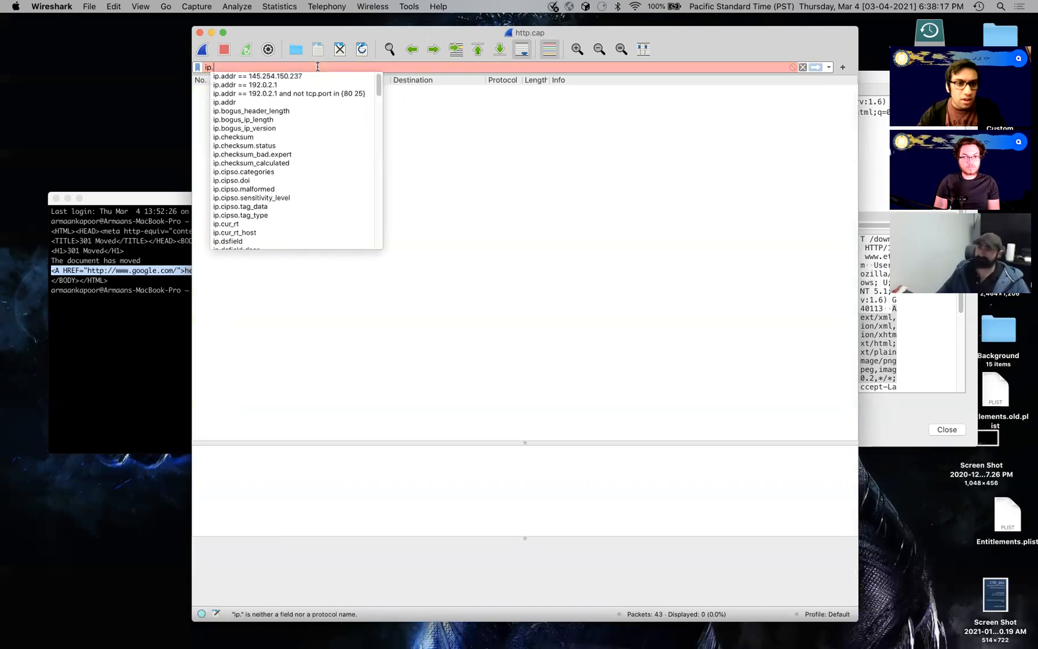
key(Down)
key(Down)
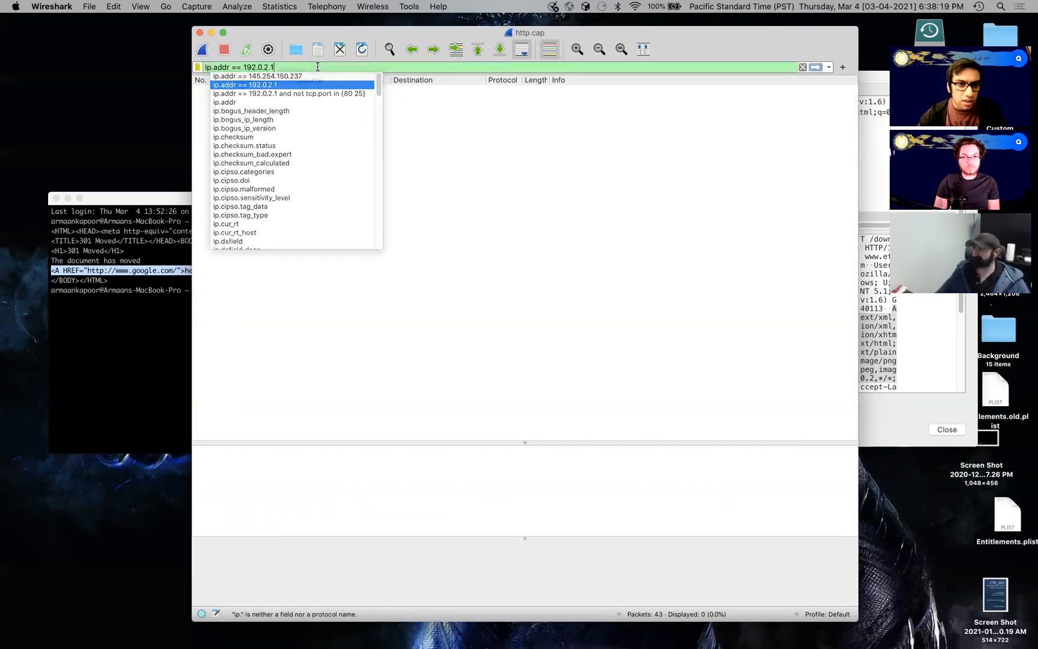
key(Return)
Step: Bring back the suggested ip.addr == 145.254.150.237 filter and clear it to list the whole capture
key(BackSpace)
key(BackSpace)
key(BackSpace)
key(BackSpace)
key(BackSpace)
key(BackSpace)
key(BackSpace)
key(BackSpace)
key(BackSpace)
key(BackSpace)
key(BackSpace)
key(BackSpace)
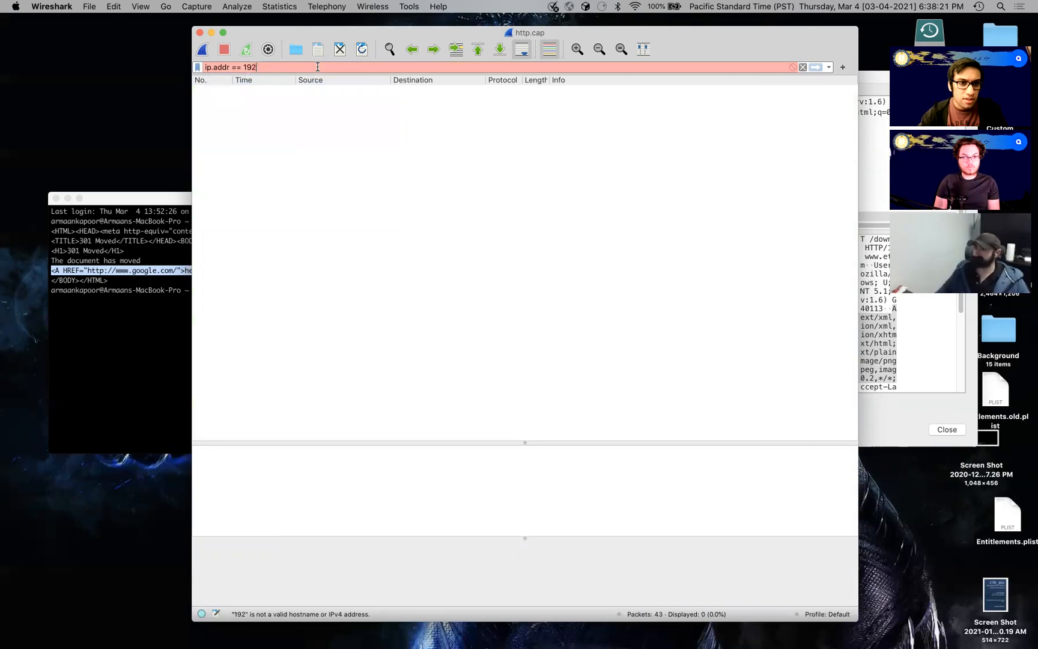
key(BackSpace)
key(BackSpace)
key(BackSpace)
key(Down)
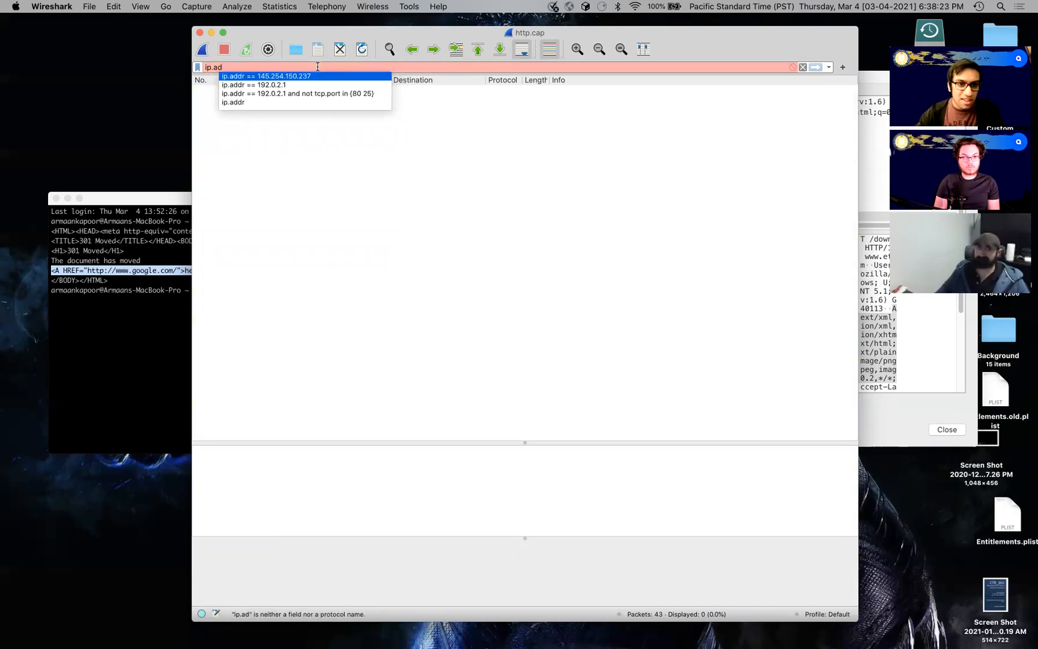
key(Return)
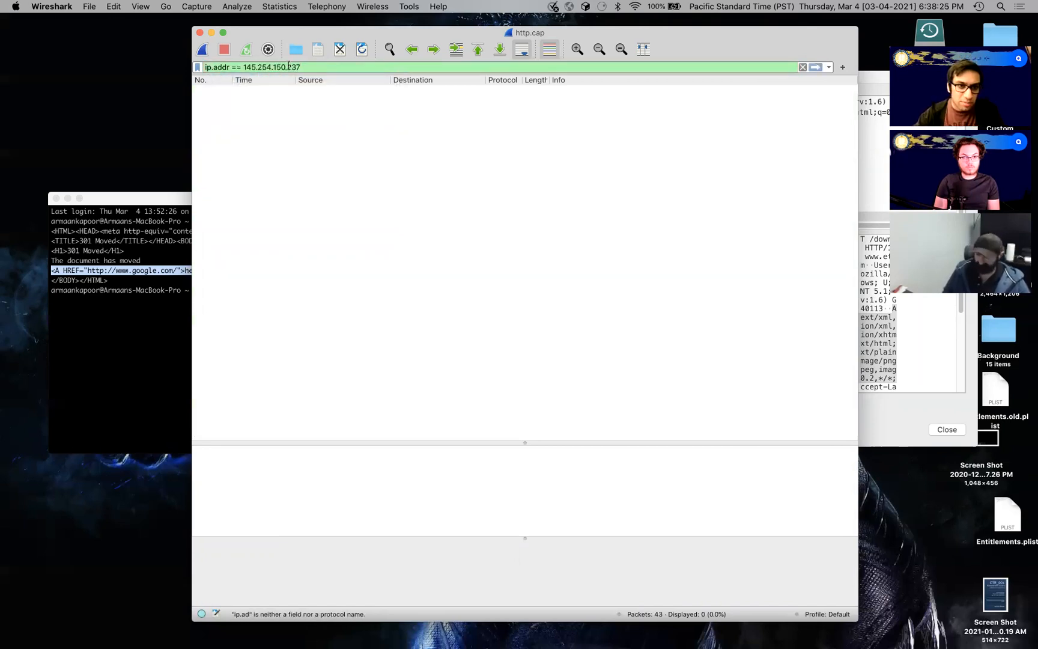
key(BackSpace)
key(Return)
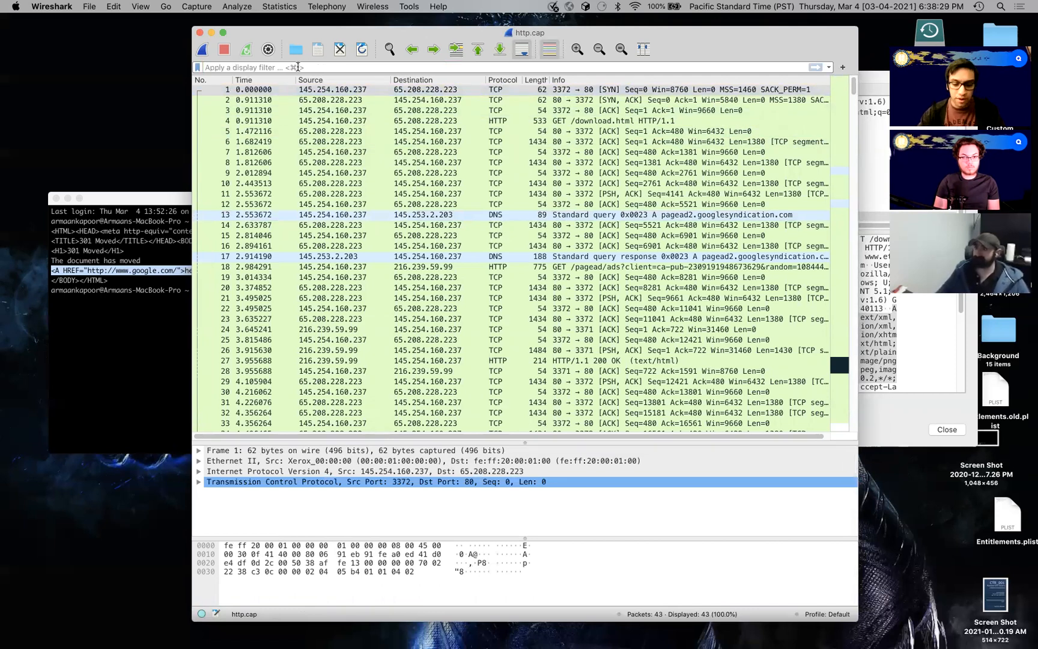
Step: Fill the empty display filter with the suggested expression ip.addr == 145.254.160.237
text(ip)
key(Down)
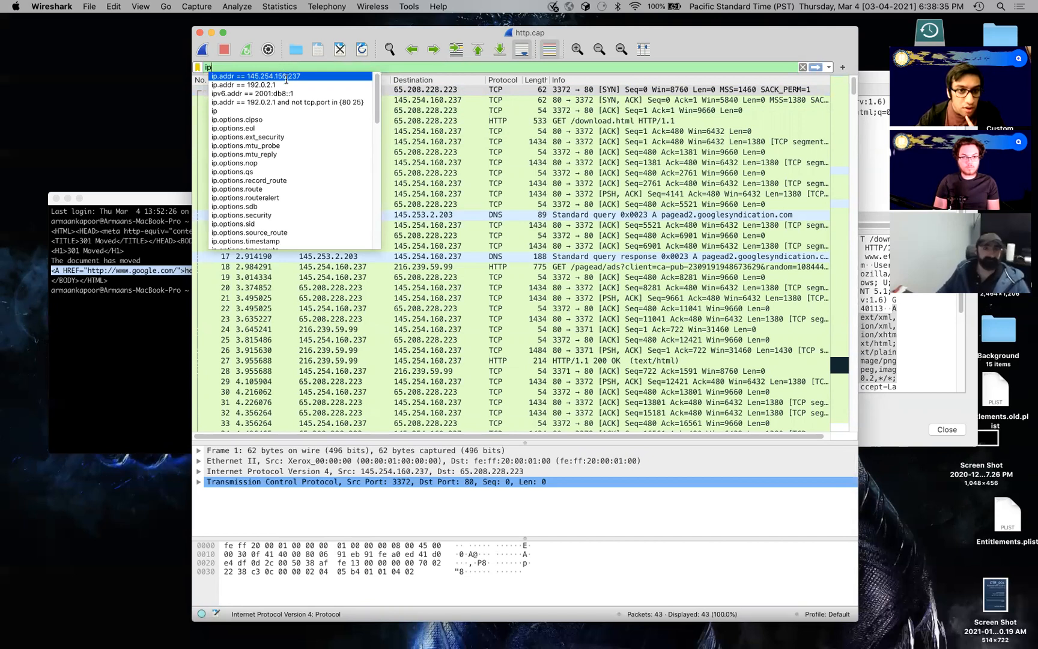
click(299, 77)
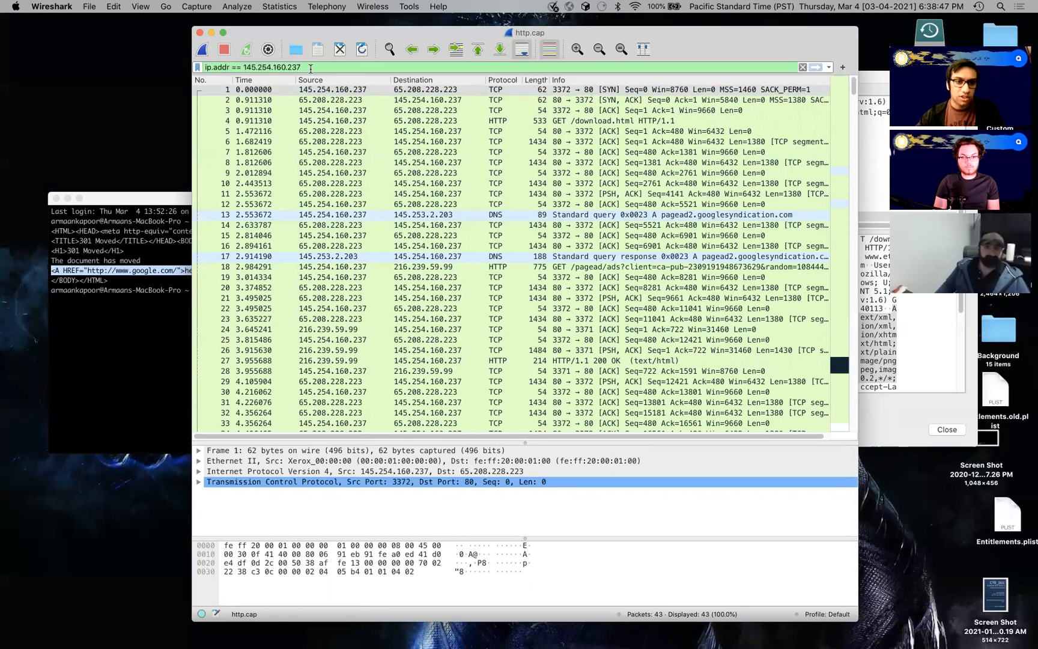
Step: Change the filter to ip.src == 145.254.160.237, apply it to list only packets from that source, and select packet 30
double_click(223, 67)
key(BackSpace)
text(src)
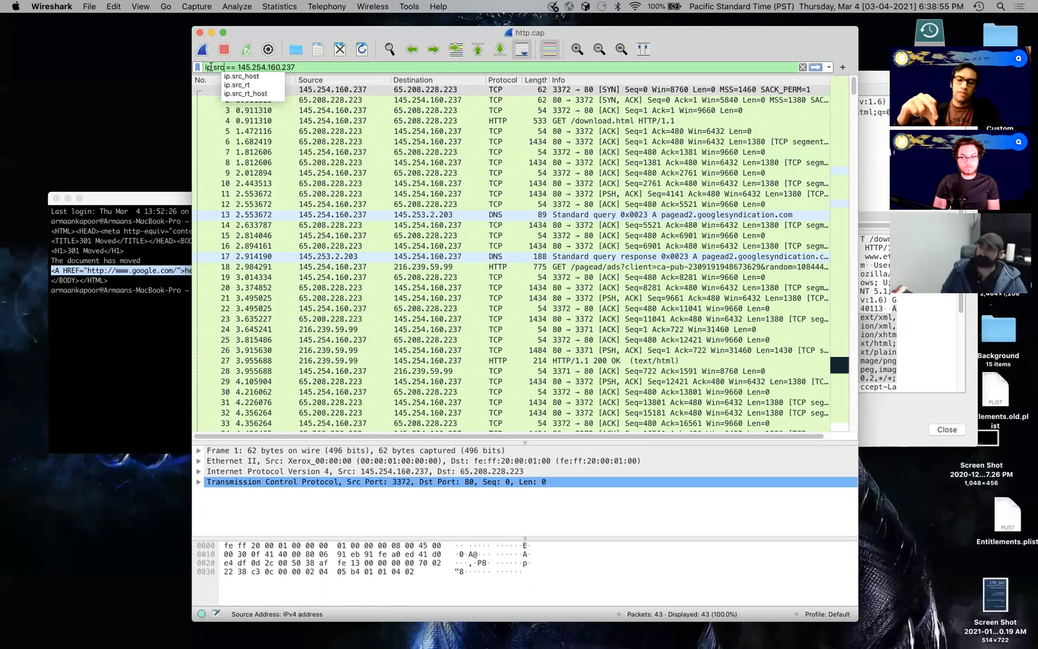
click(310, 67)
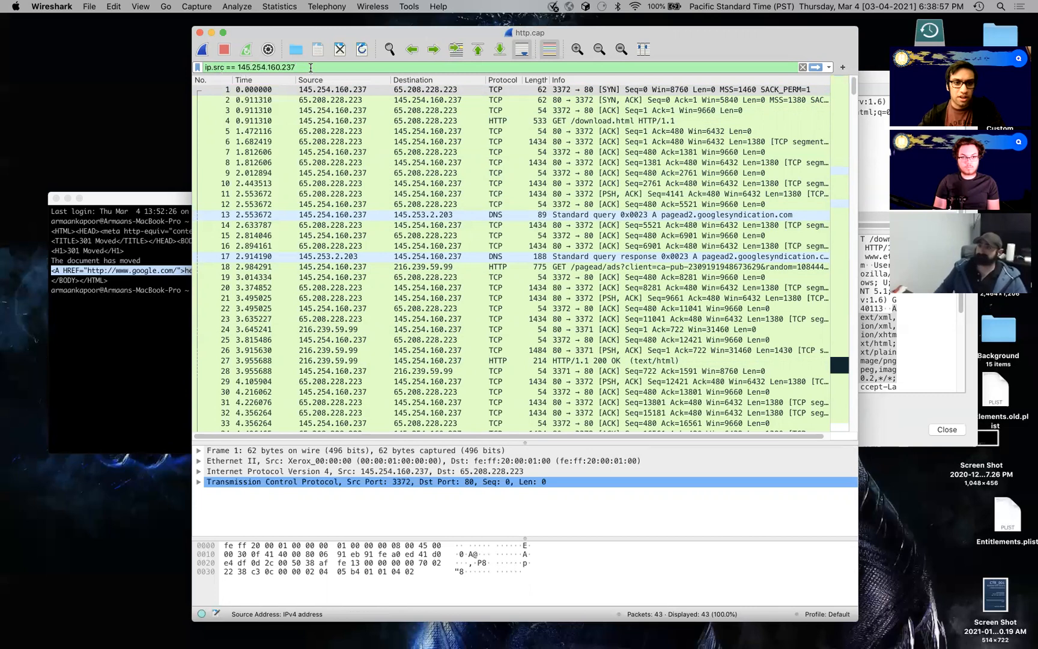
key(Return)
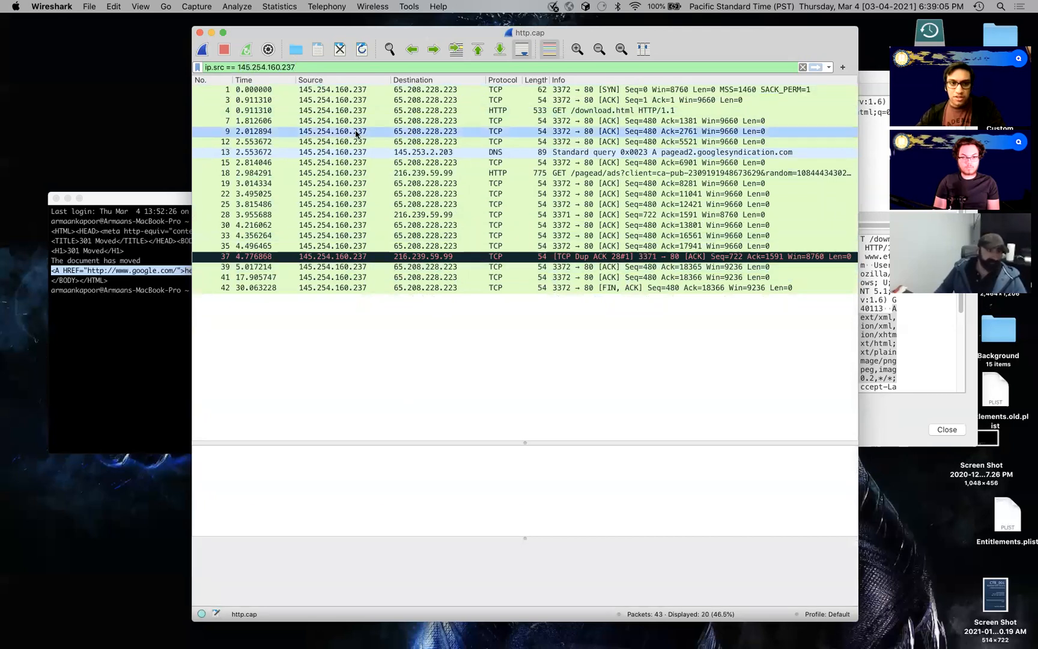
click(370, 229)
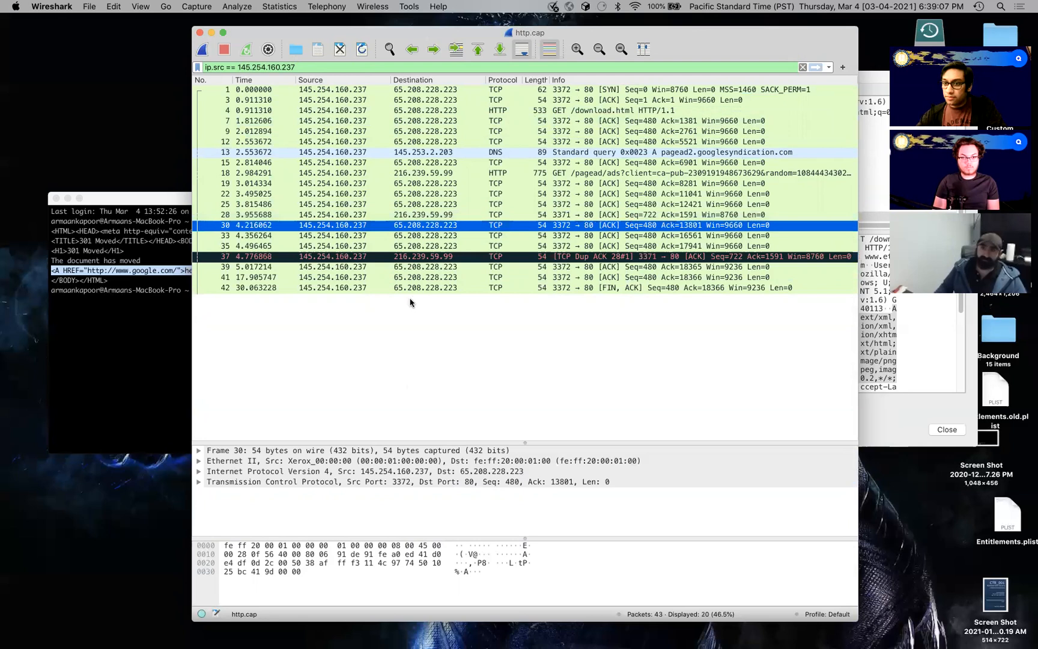
Step: Try to turn the source address filter into a network range by removing the last octet, and select the whole expression for replacement
click(346, 68)
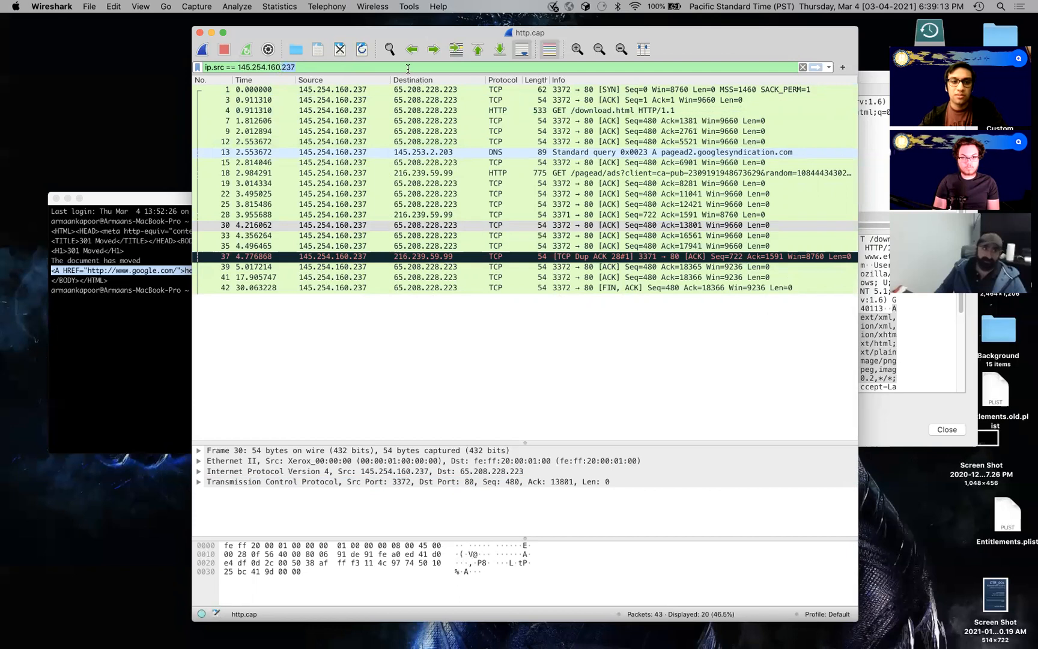
key(BackSpace)
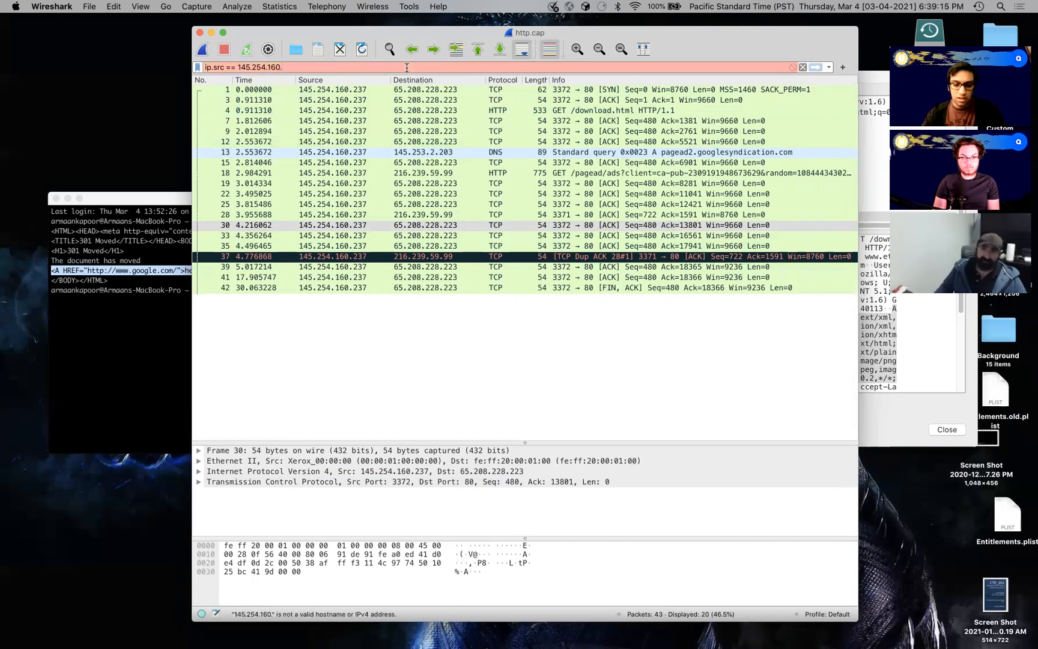
text(/)
key(BackSpace)
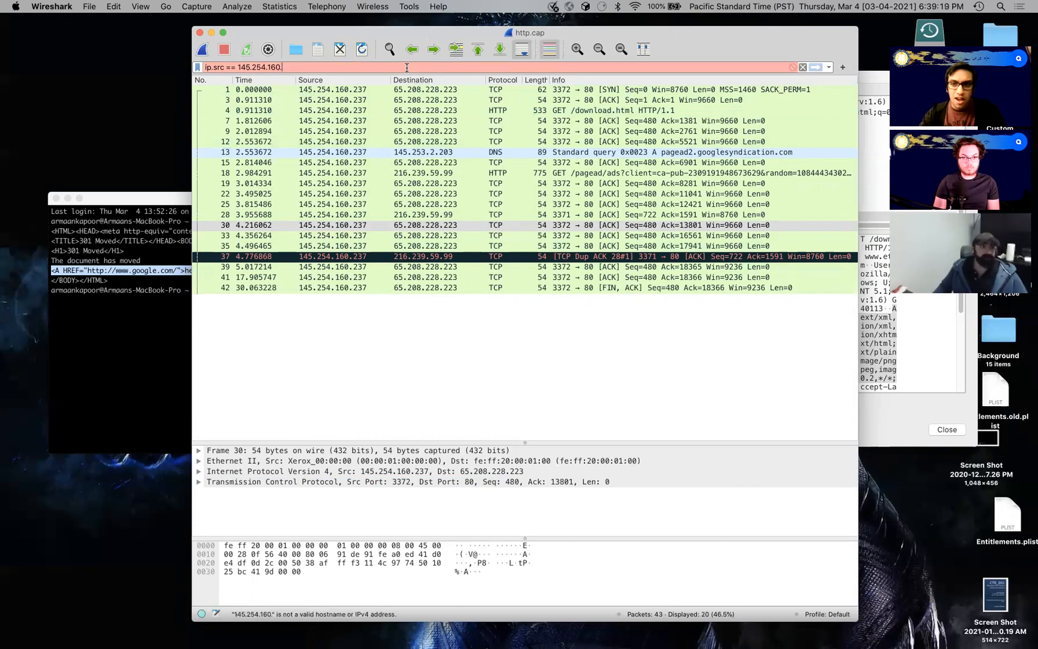
drag(368, 70, 188, 66)
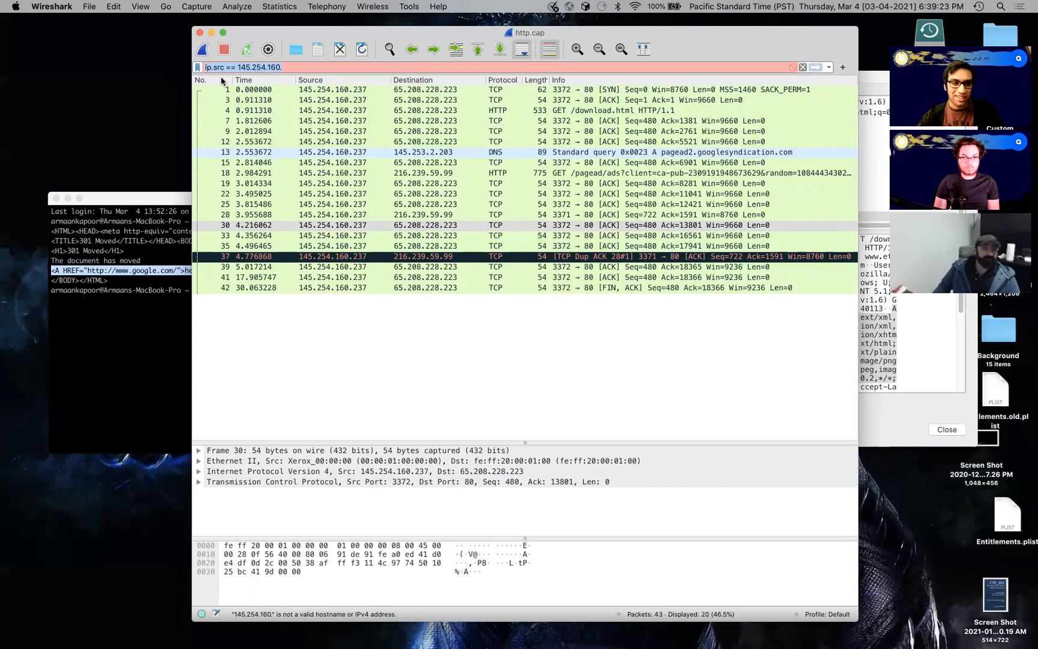